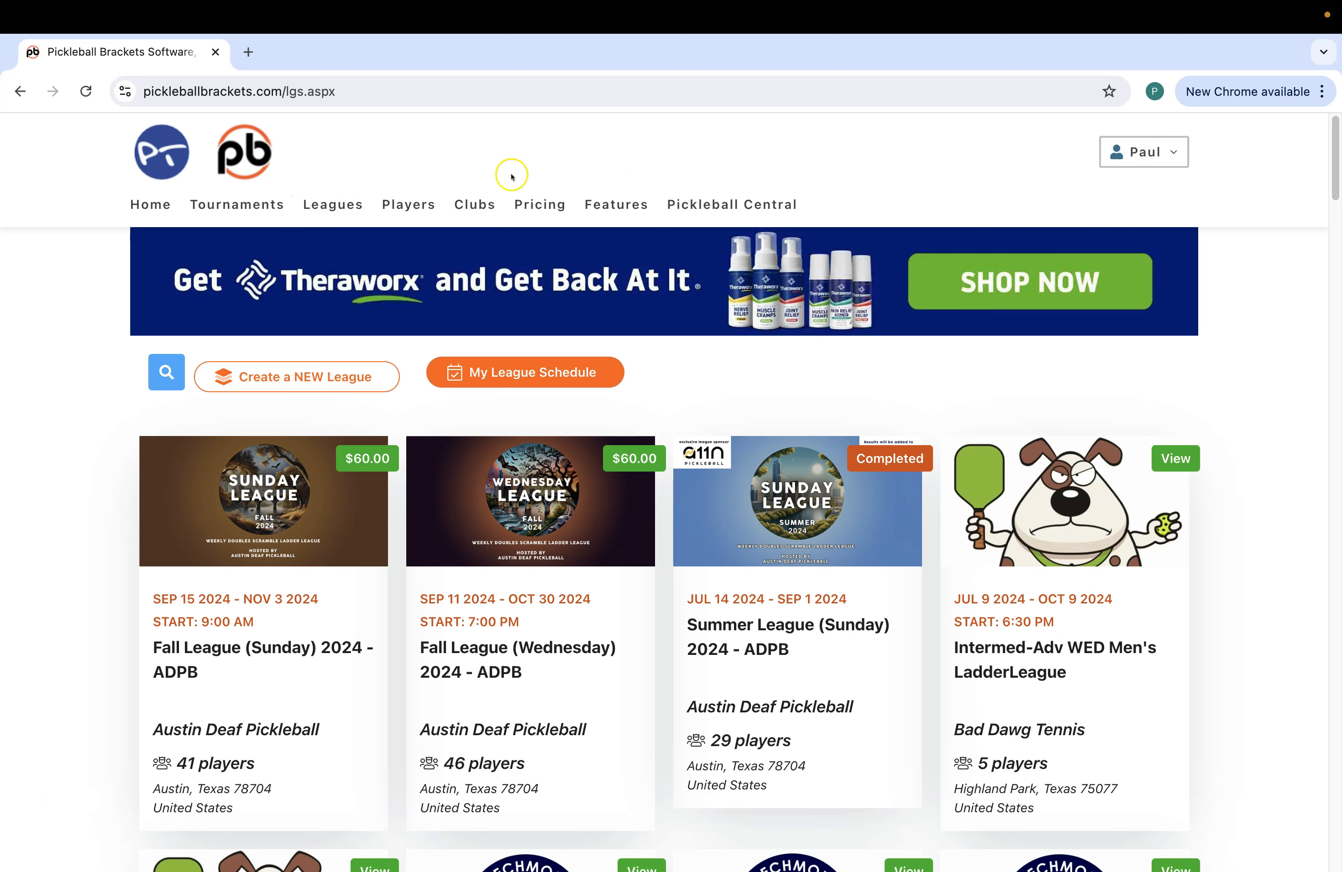
# Step: Start a new league under the LIFE TIME - Allen club
pyautogui.click(335, 208)
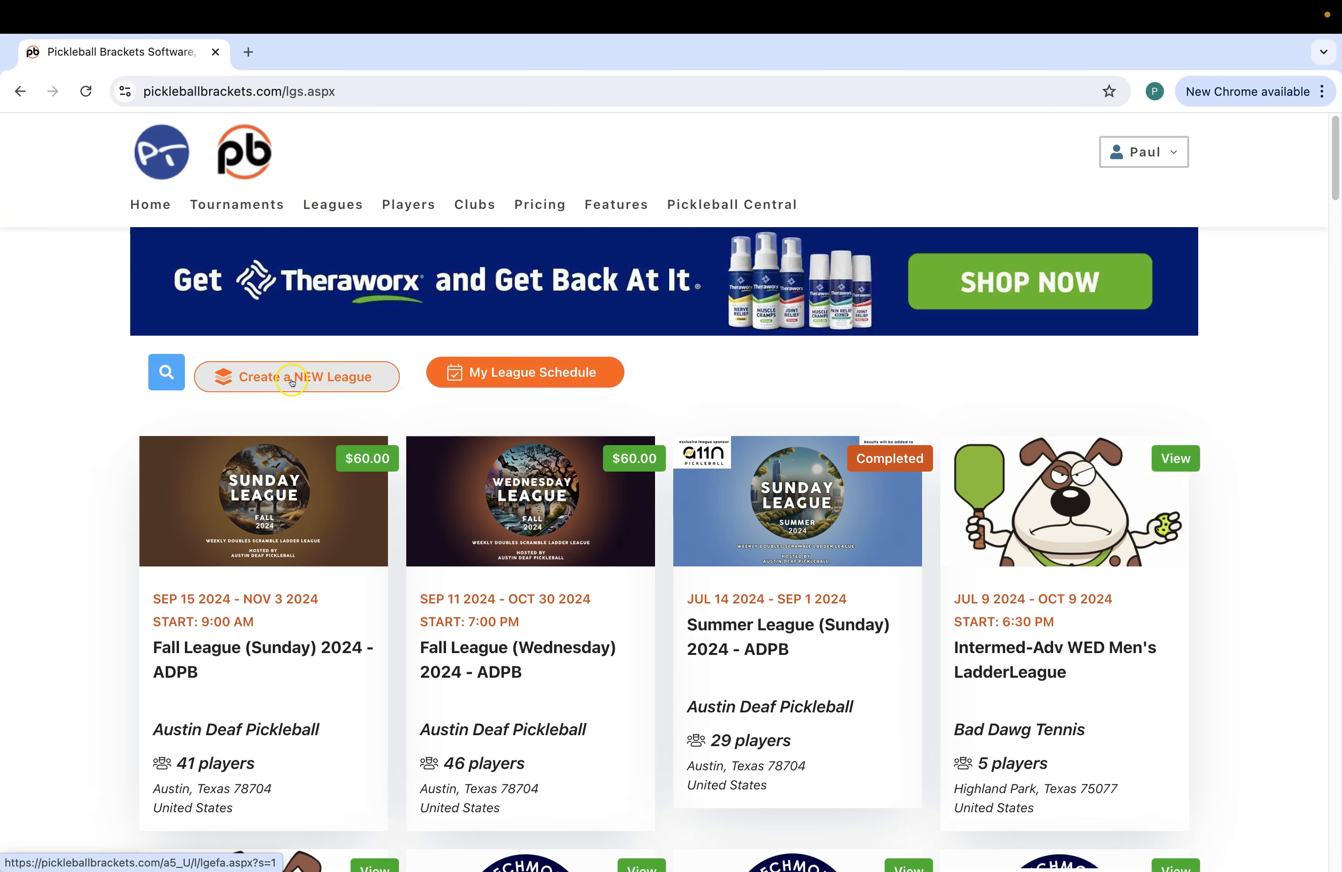
pyautogui.click(303, 381)
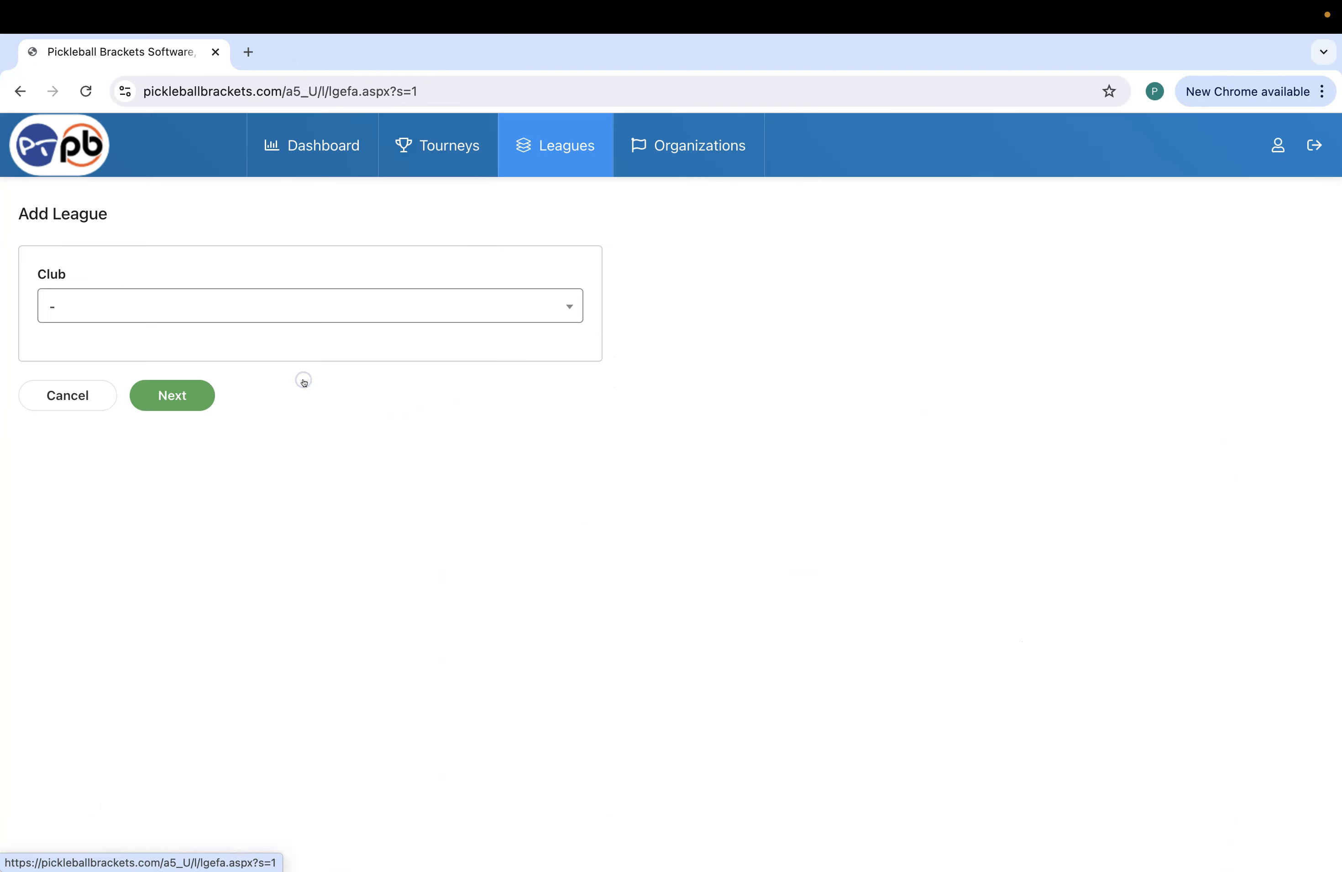
pyautogui.click(251, 311)
pyautogui.click(231, 374)
pyautogui.click(178, 392)
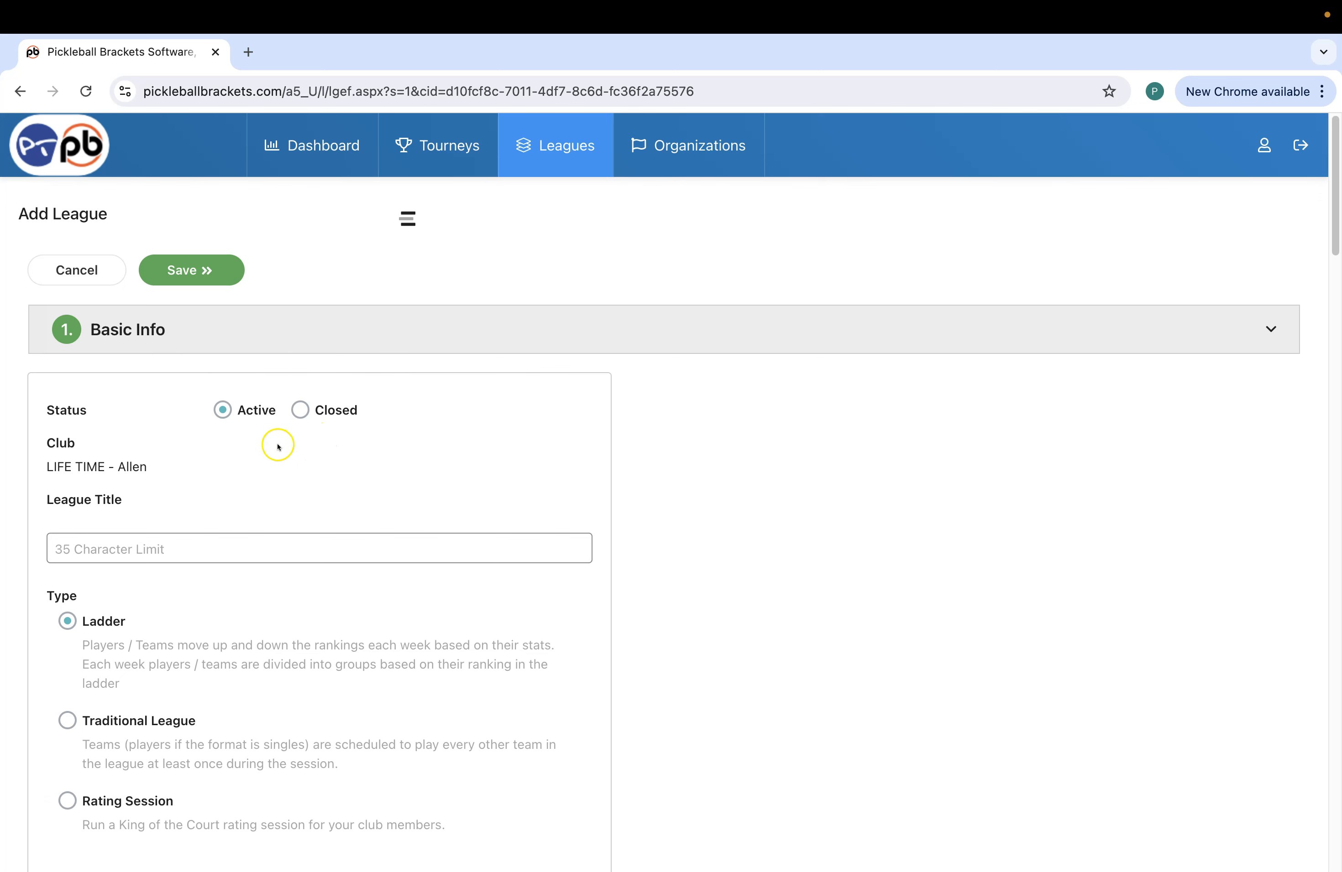
# Step: Title the league "Coed 3.0-3.5 Rating Session"
pyautogui.scroll(-3, 275, 443)
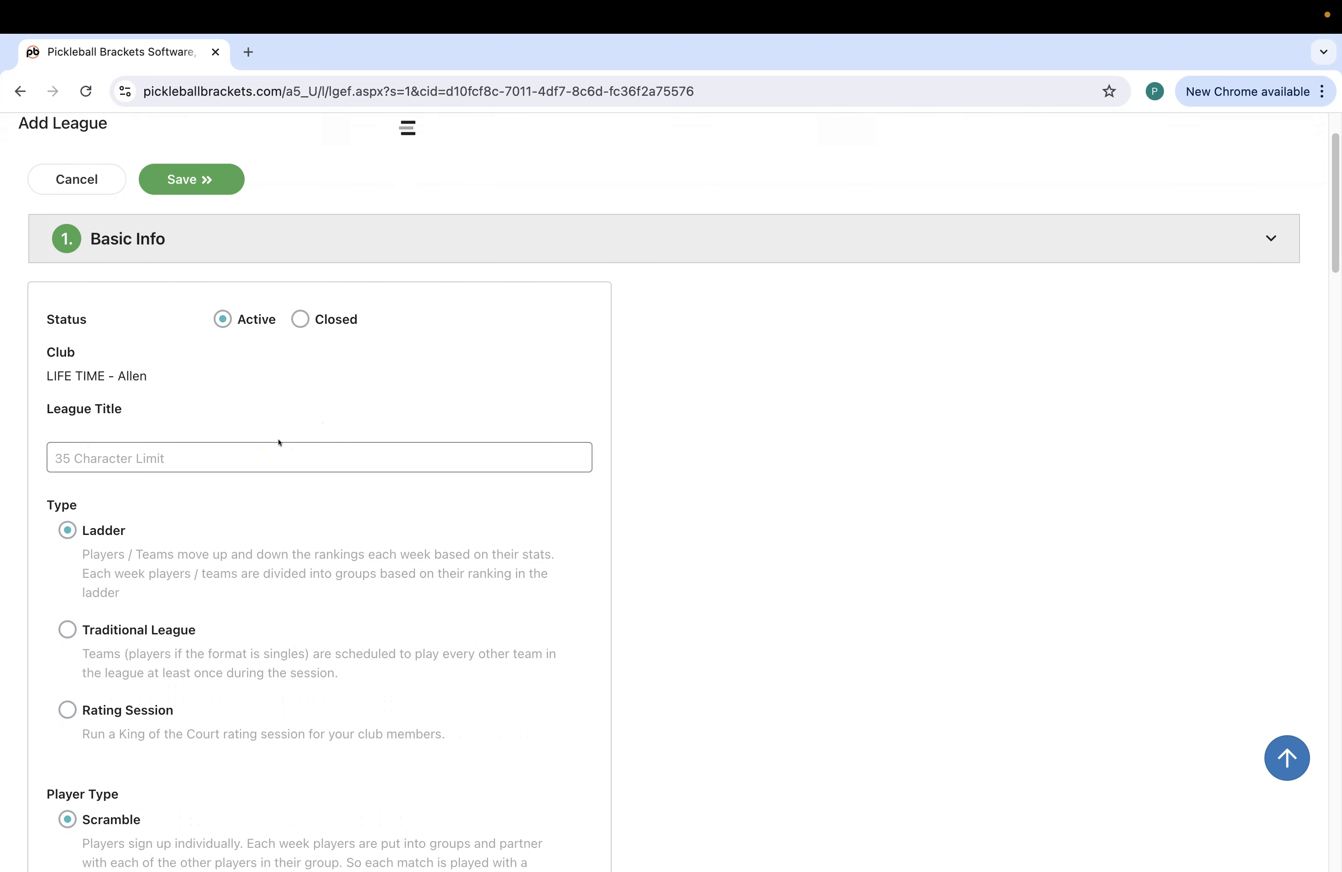
pyautogui.click(195, 464)
pyautogui.click(215, 524)
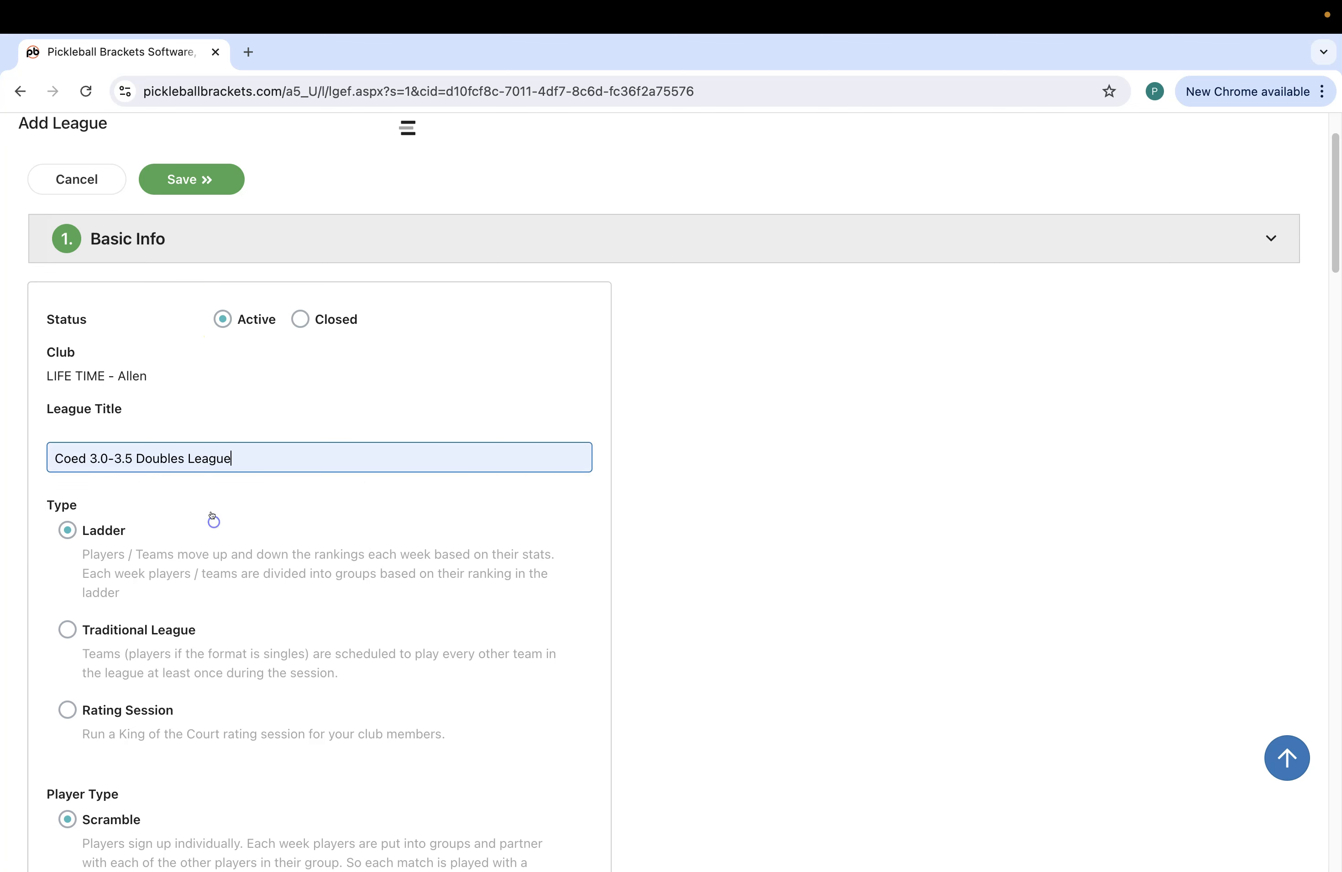
pyautogui.moveTo(233, 458); pyautogui.dragTo(193, 457)
pyautogui.press('BackSpace')
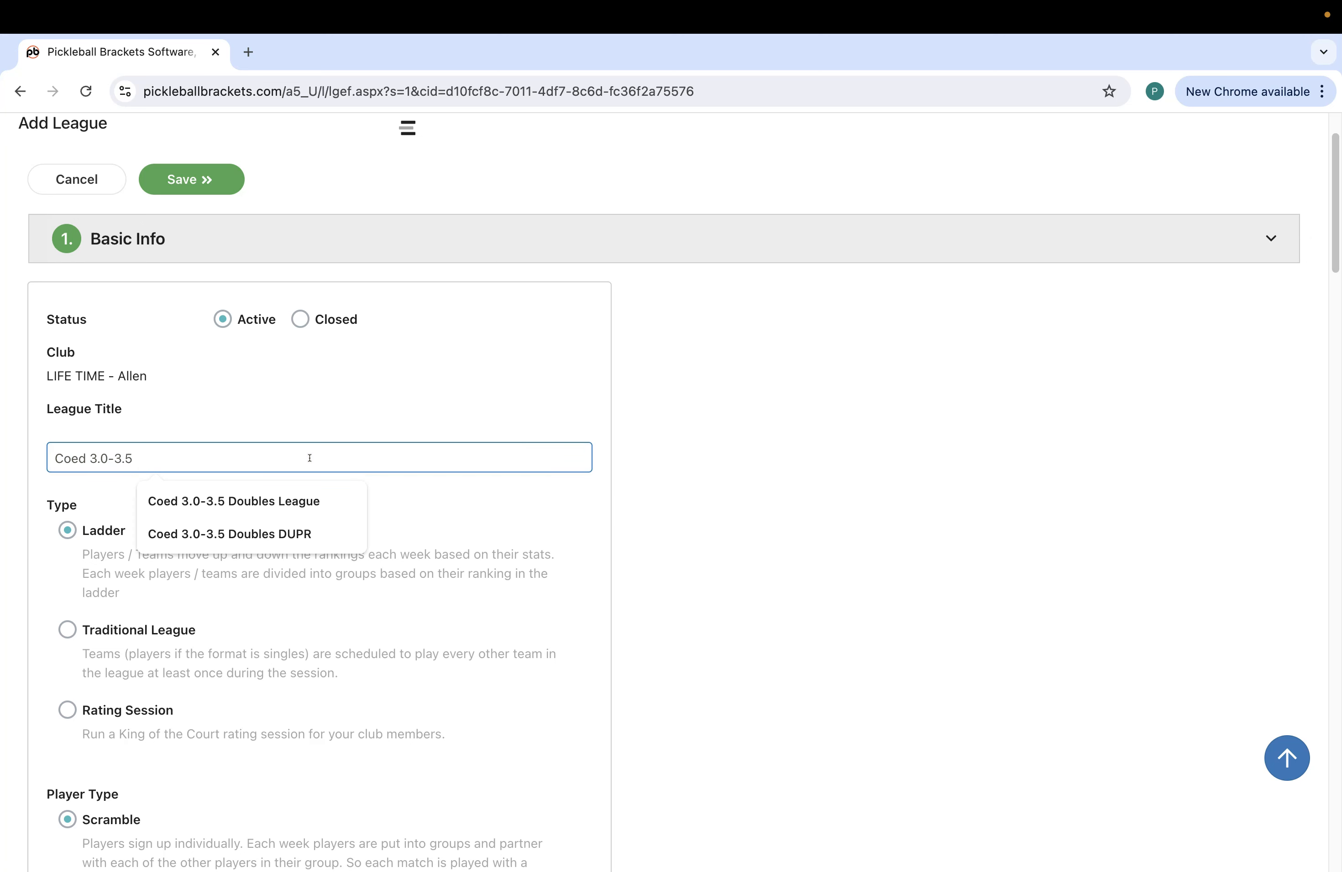
pyautogui.write('Rating Session')
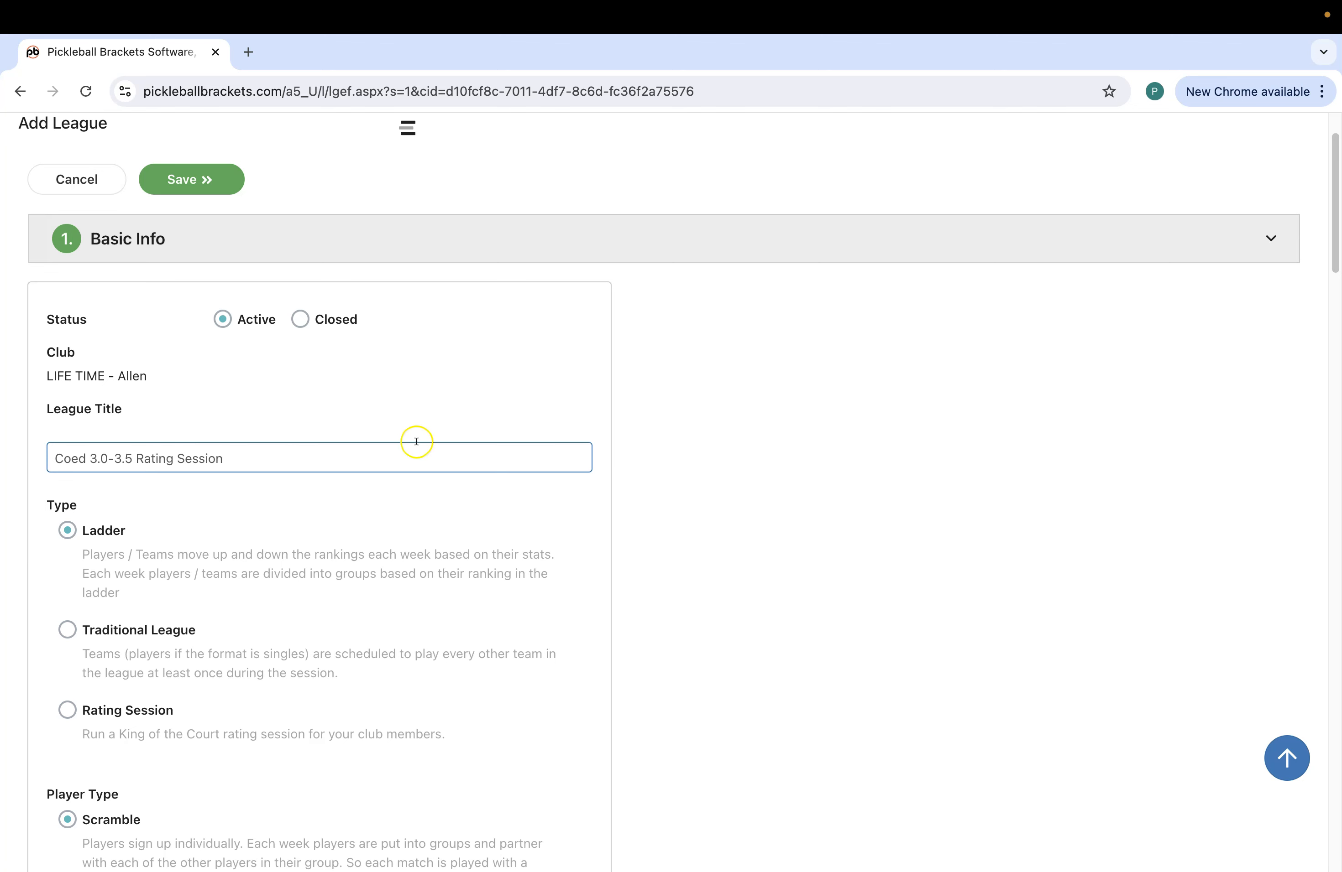
pyautogui.click(461, 426)
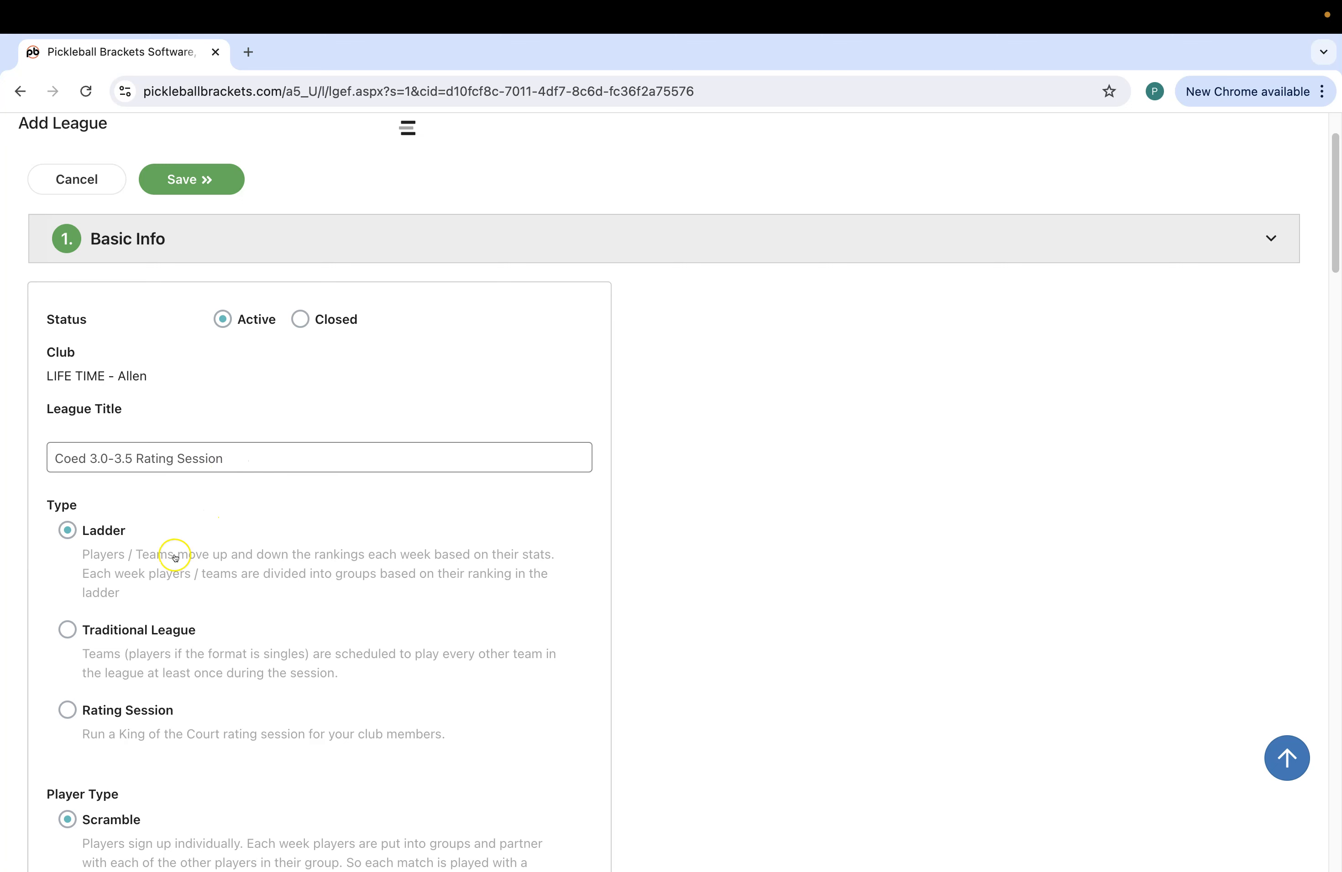
# Step: Set the league type to Rating Session and the player group to Coed
pyautogui.click(67, 711)
pyautogui.scroll(-1, 207, 706)
pyautogui.scroll(-1, 206, 706)
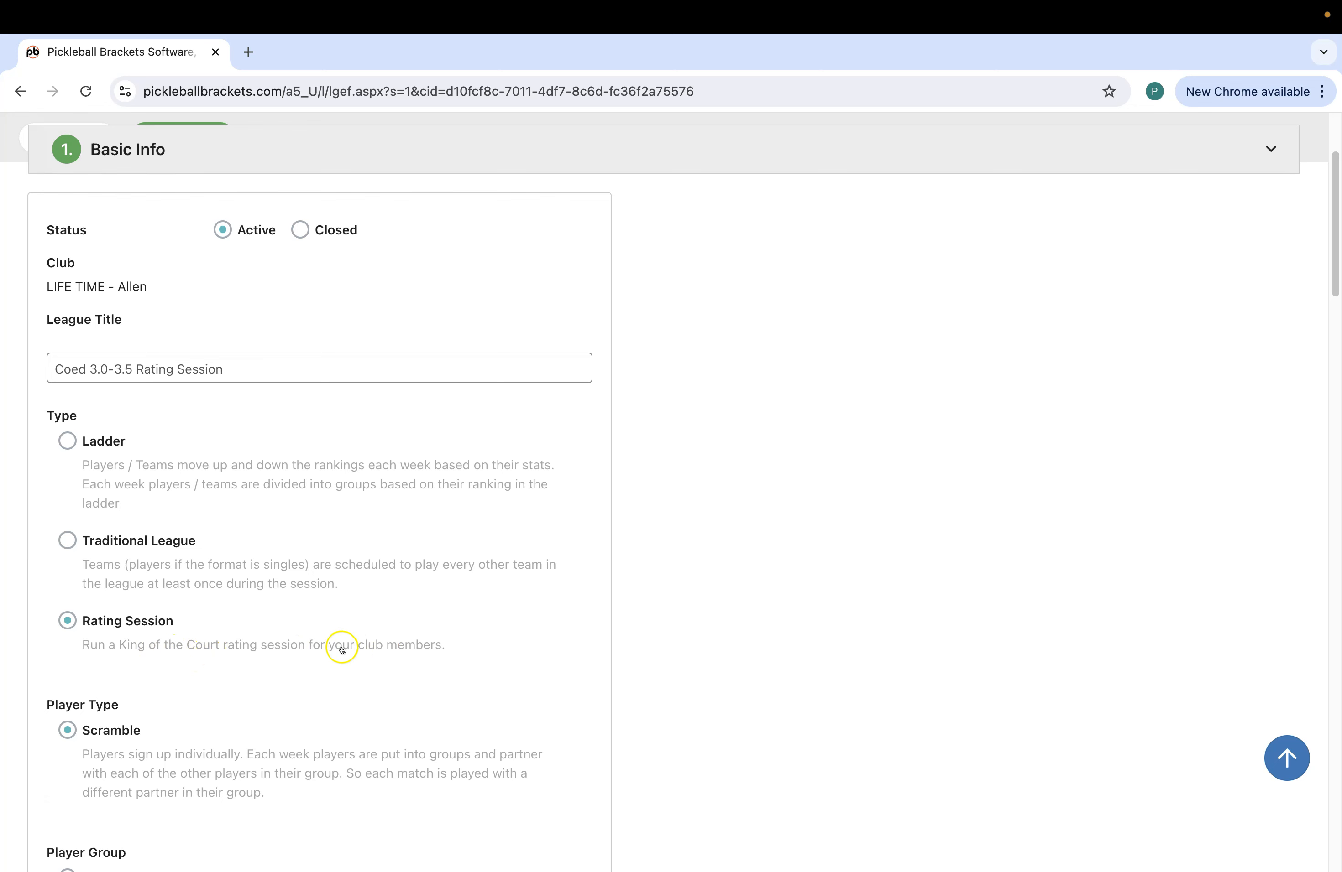
pyautogui.scroll(-3, 329, 648)
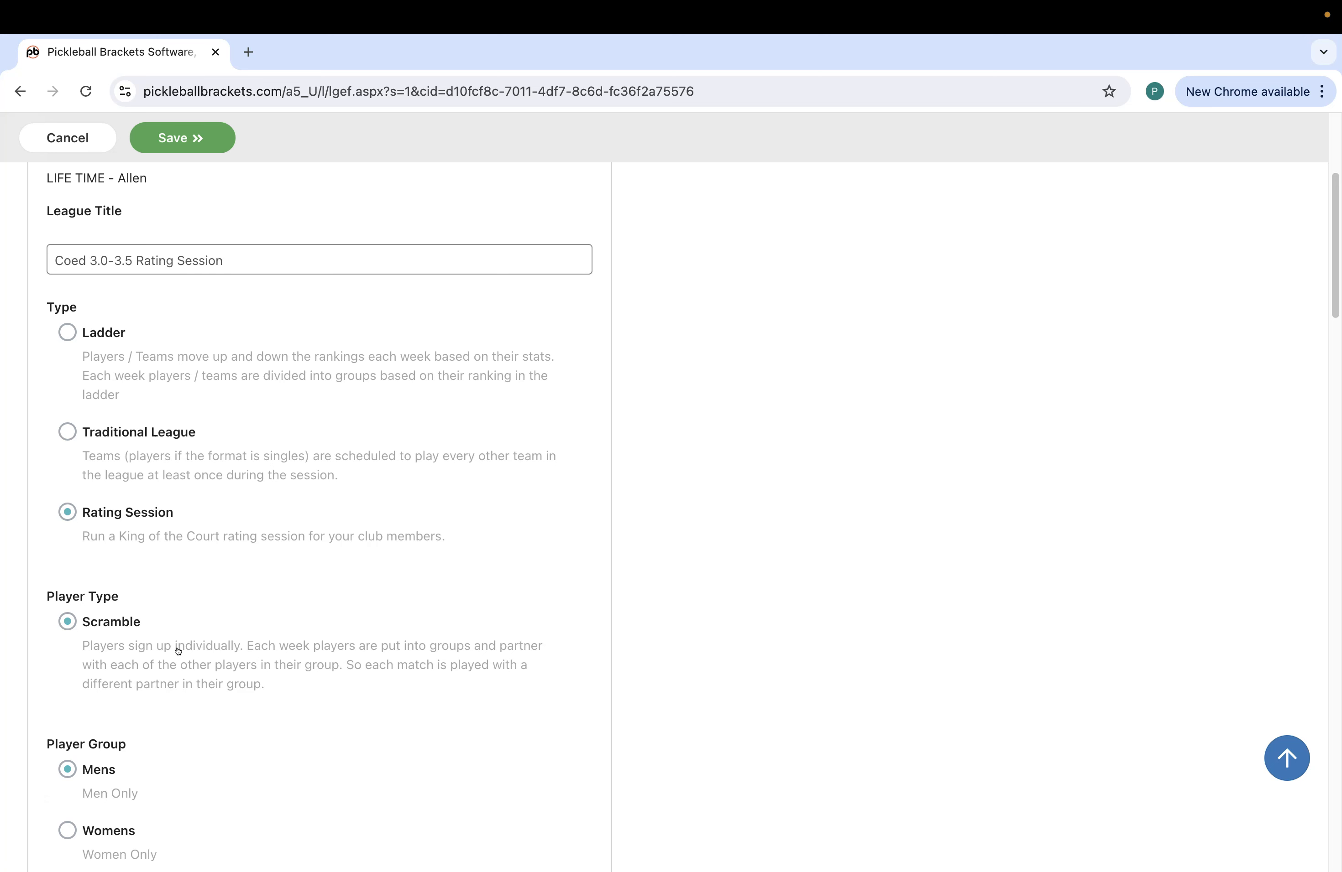
pyautogui.scroll(-4, 177, 651)
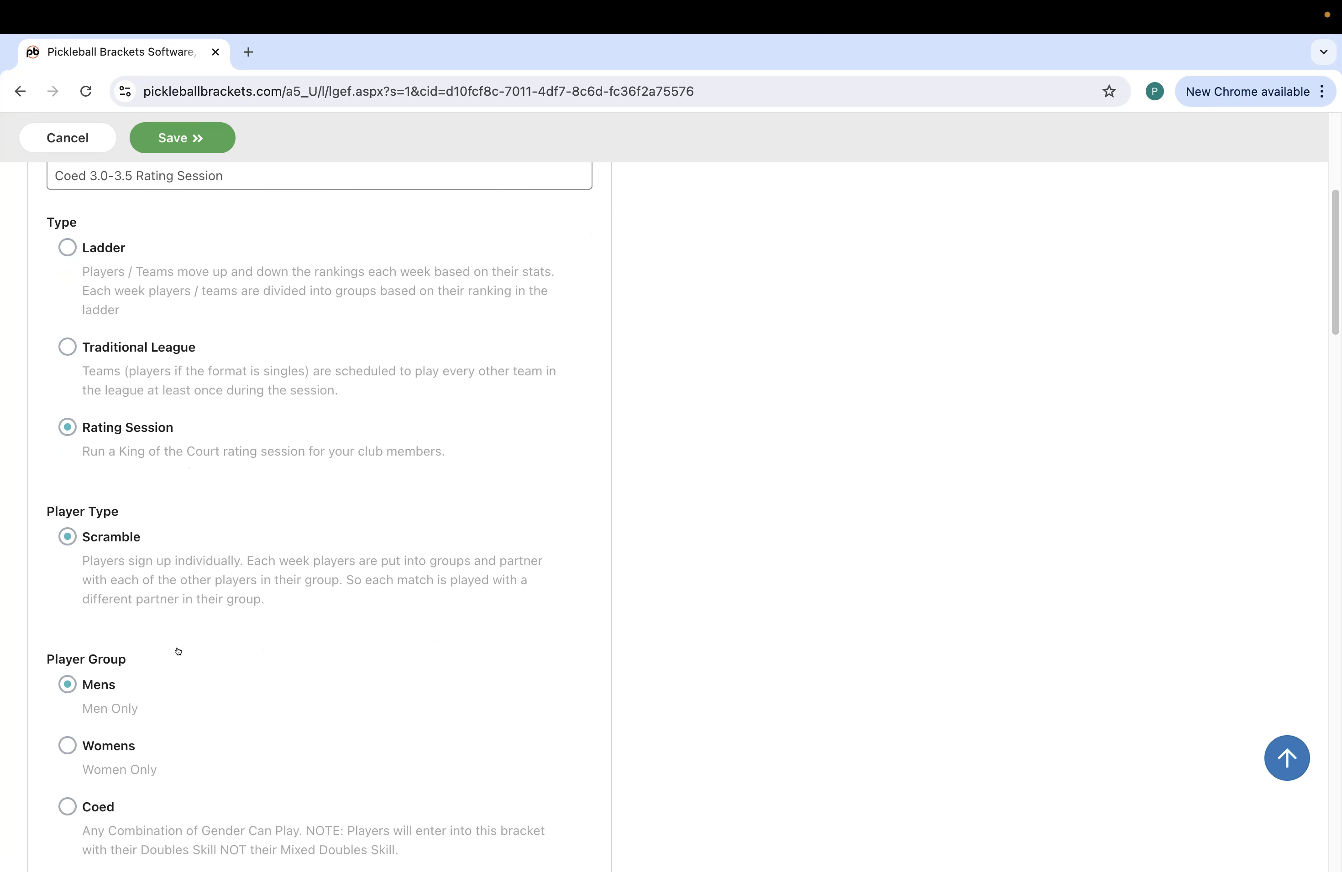
pyautogui.scroll(-3, 197, 620)
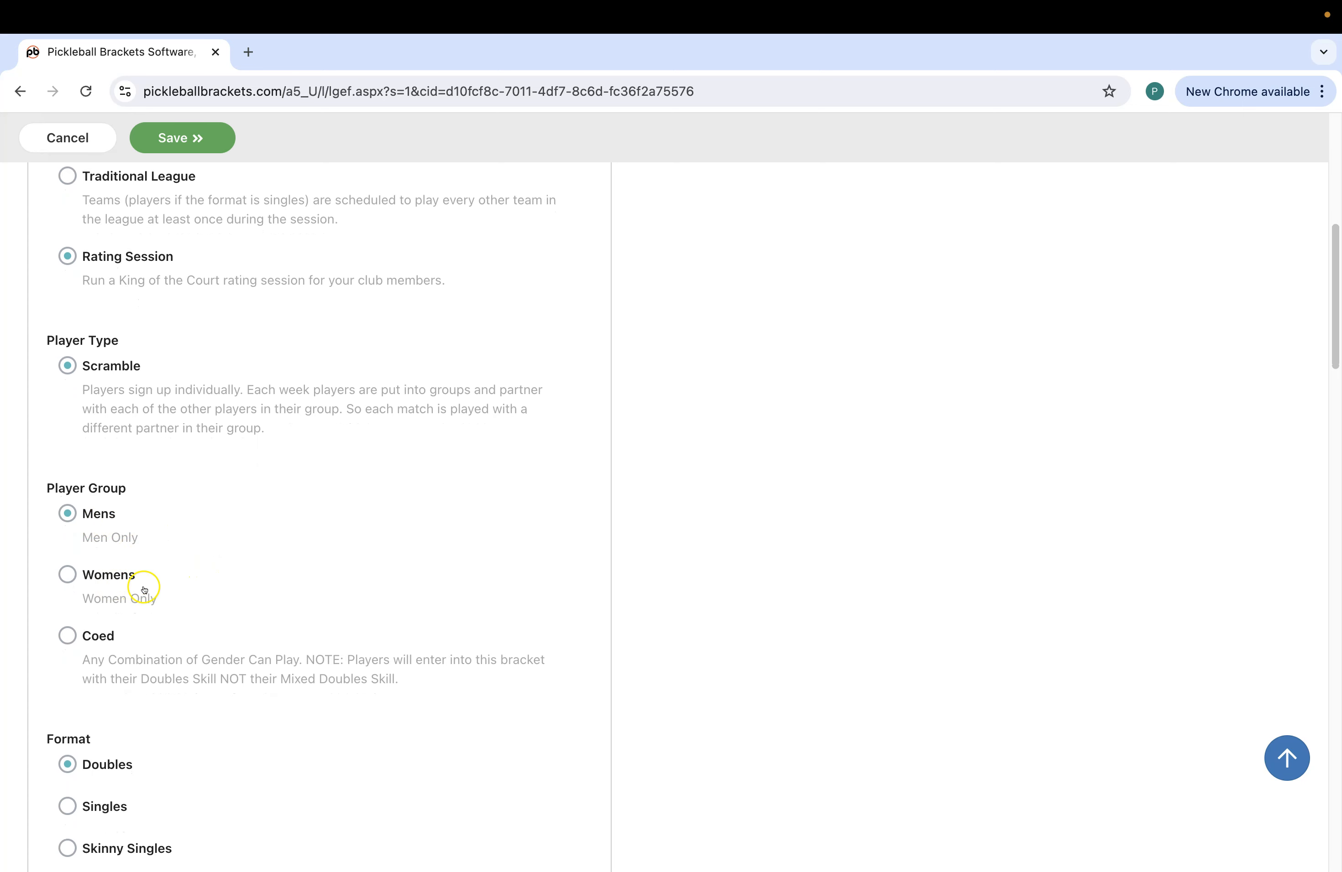
pyautogui.click(85, 641)
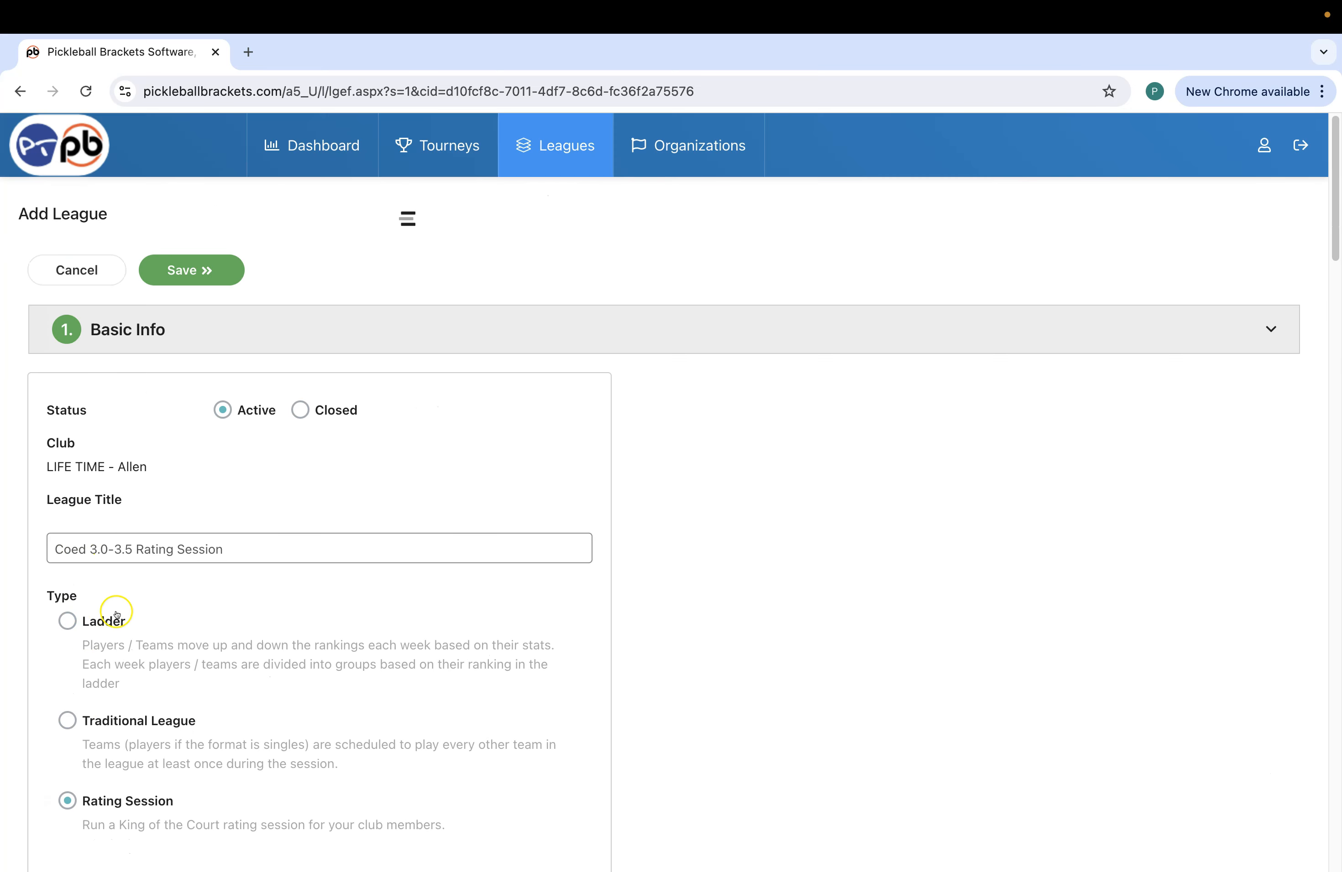
# Step: Allow player score entry for the doubles format and save the league's basic info, leaving the logo, email and description fields blank
pyautogui.scroll(-15, 117, 615)
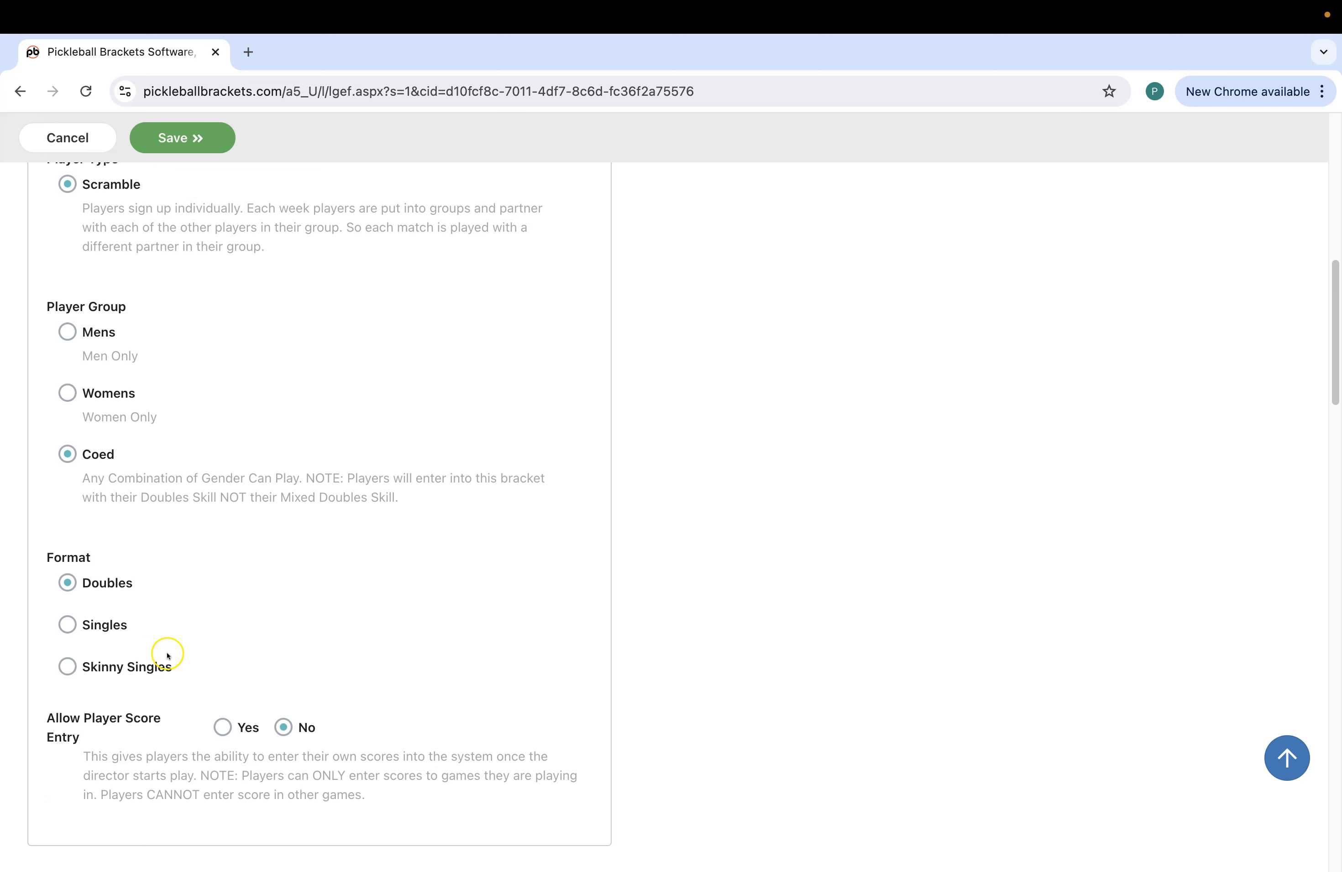
pyautogui.scroll(-3, 180, 605)
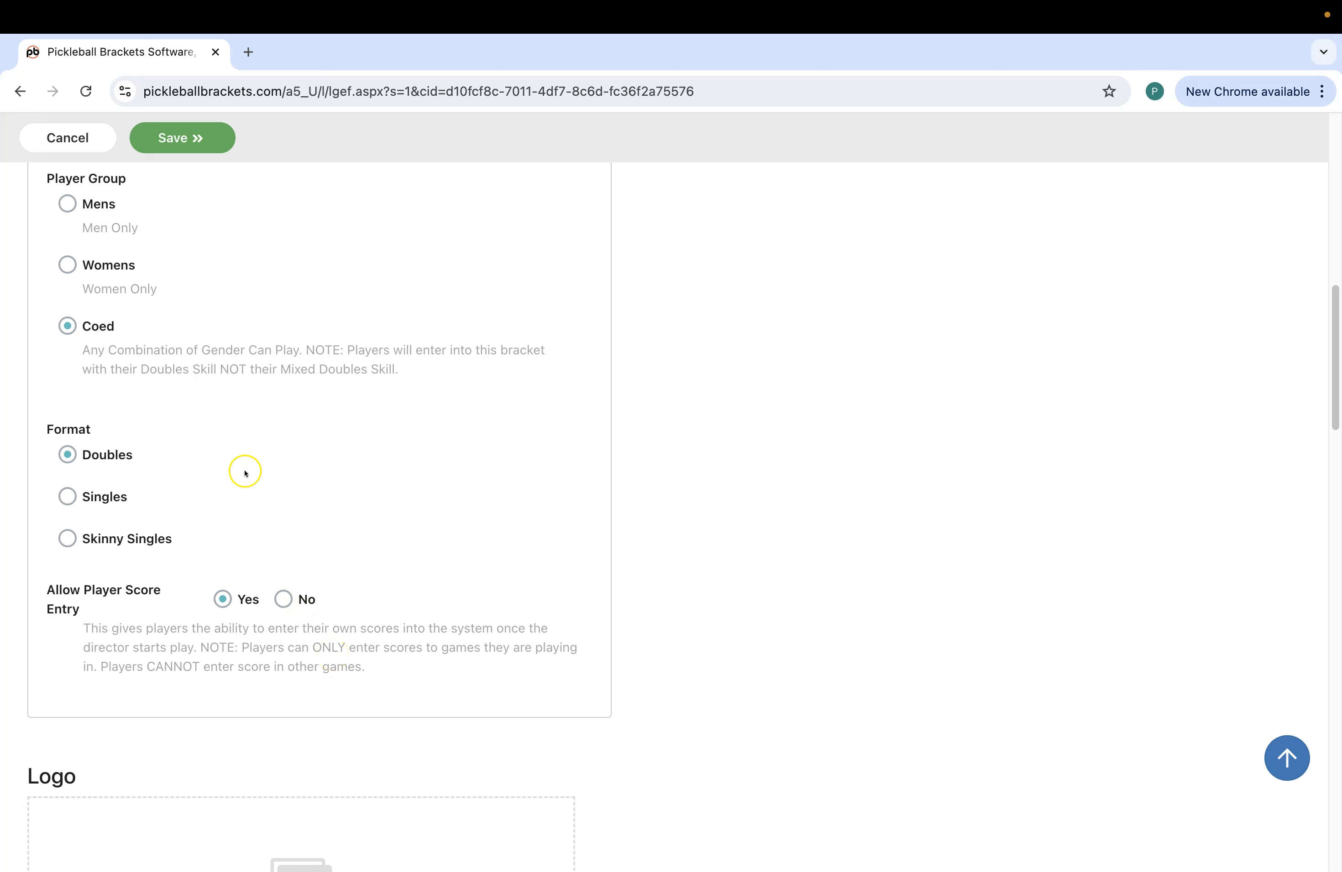
pyautogui.scroll(-5, 250, 488)
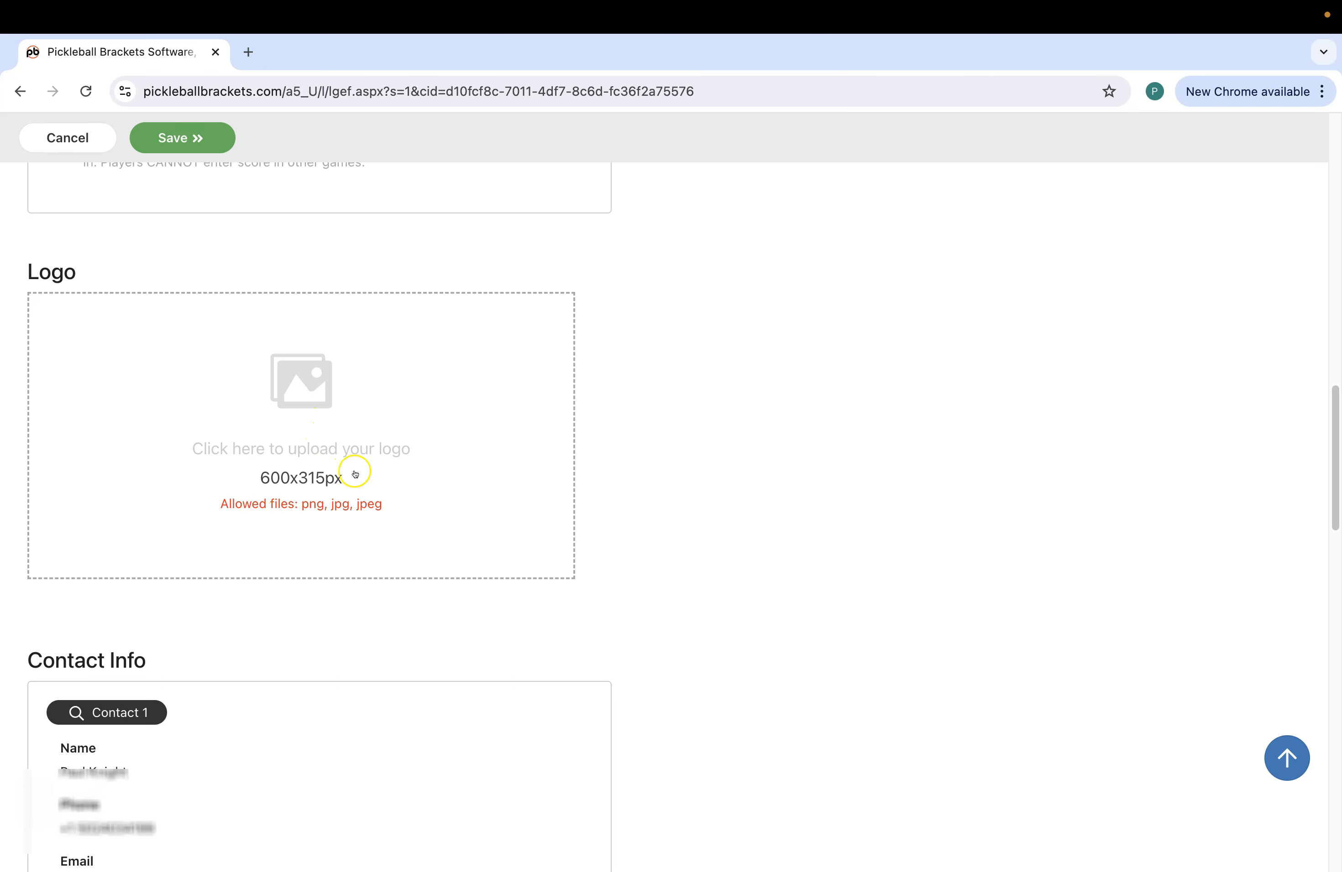
pyautogui.scroll(-3, 344, 485)
pyautogui.scroll(-10, 251, 518)
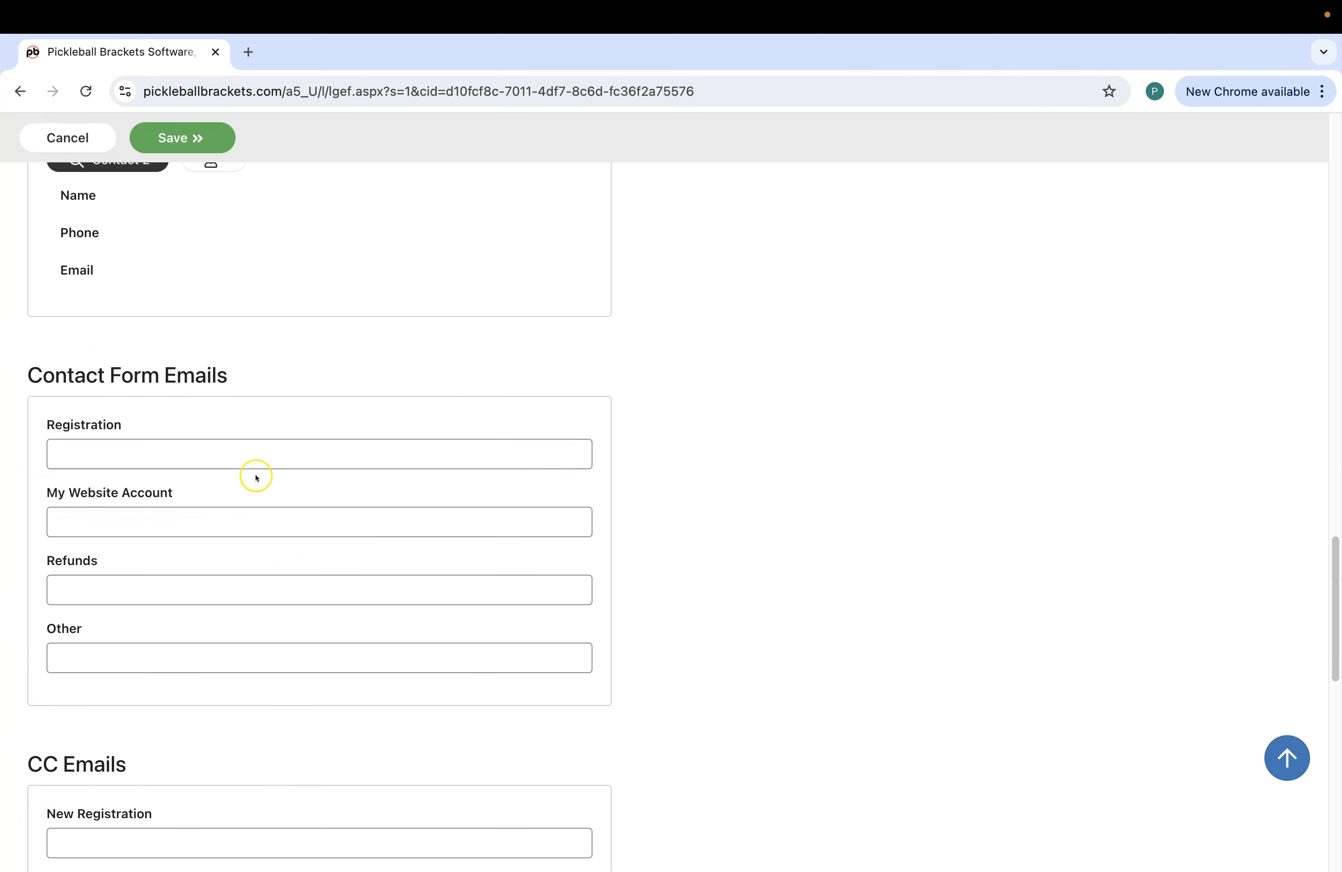
pyautogui.scroll(-5, 363, 680)
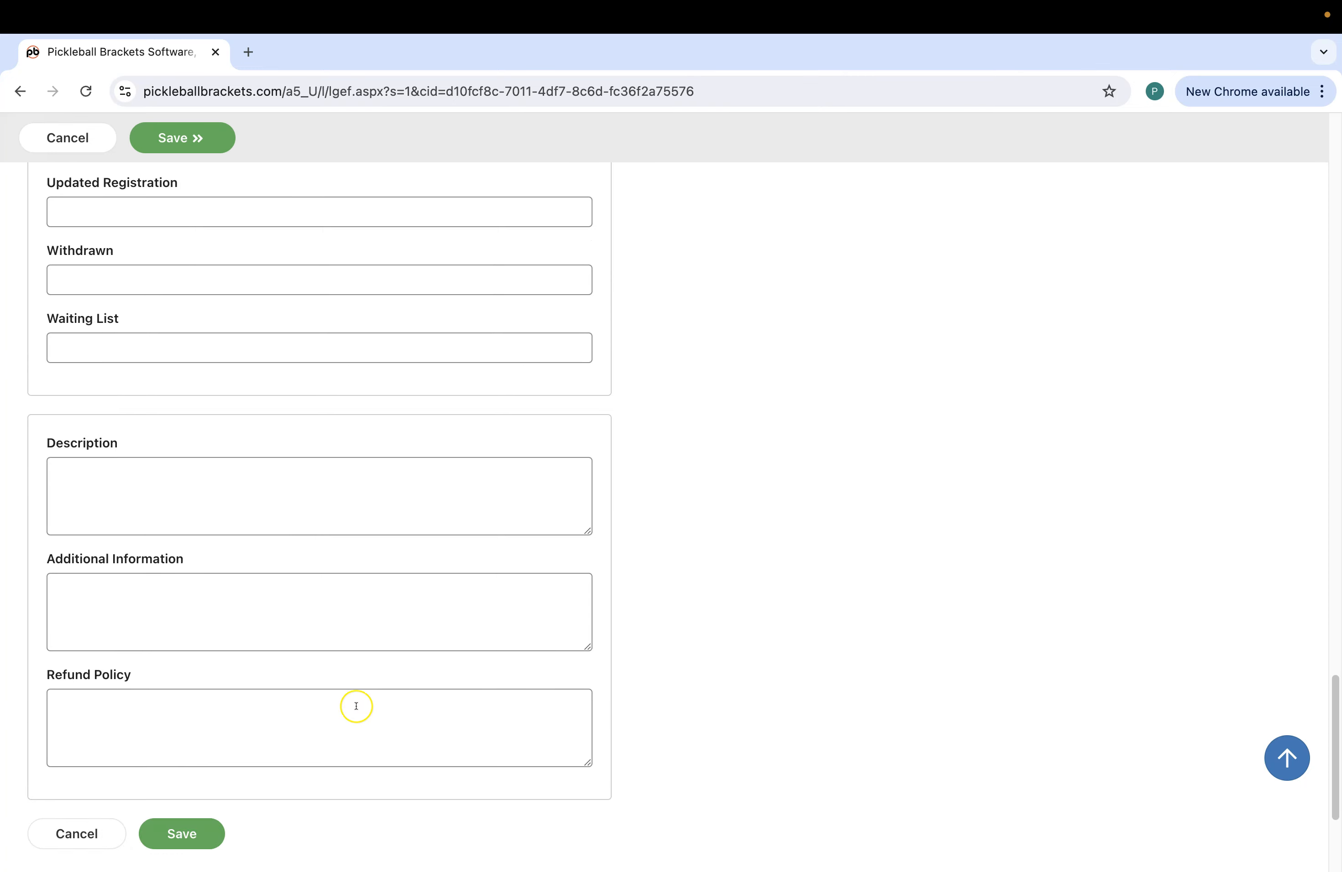
pyautogui.scroll(20, 354, 703)
pyautogui.scroll(7, 341, 666)
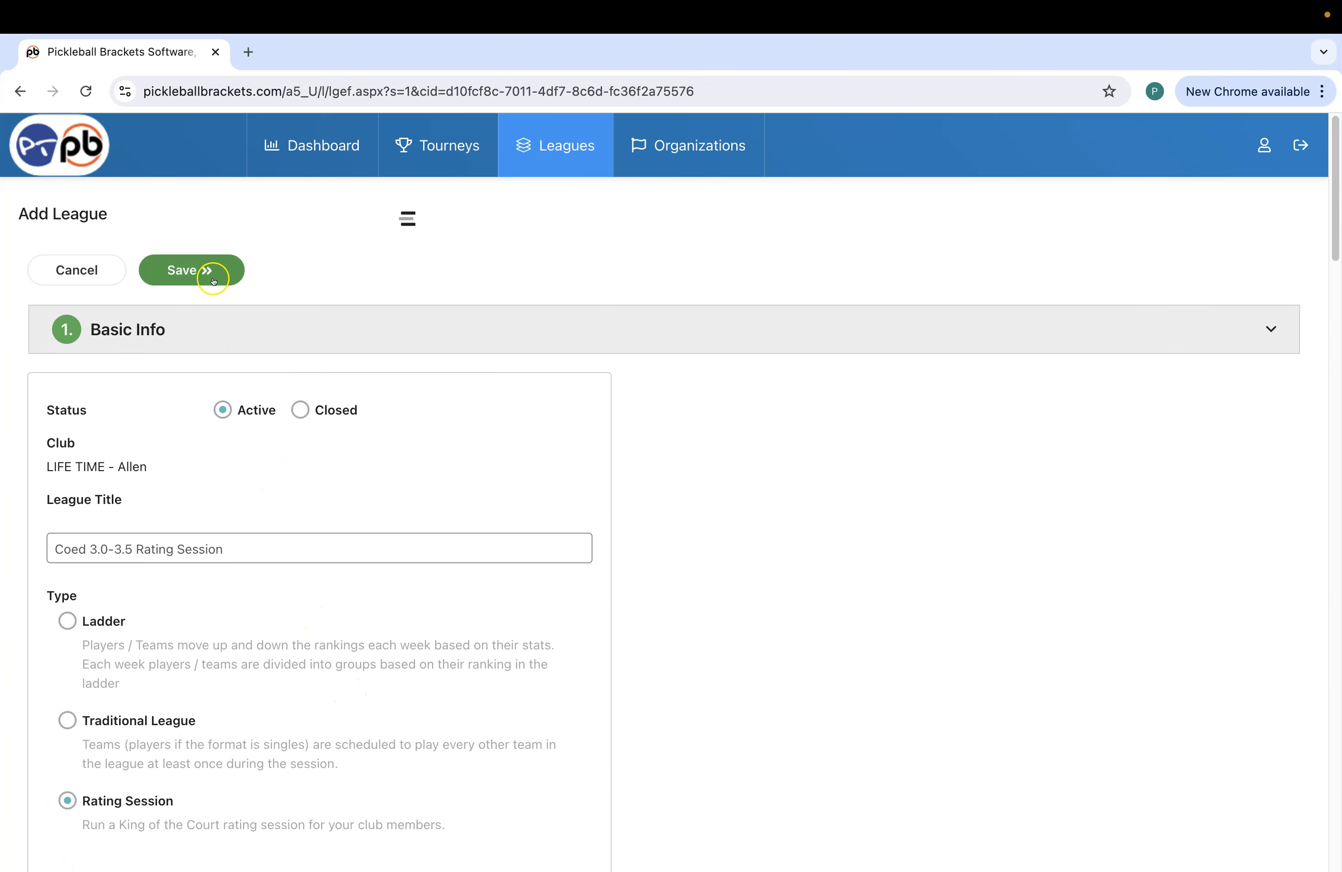
pyautogui.click(196, 269)
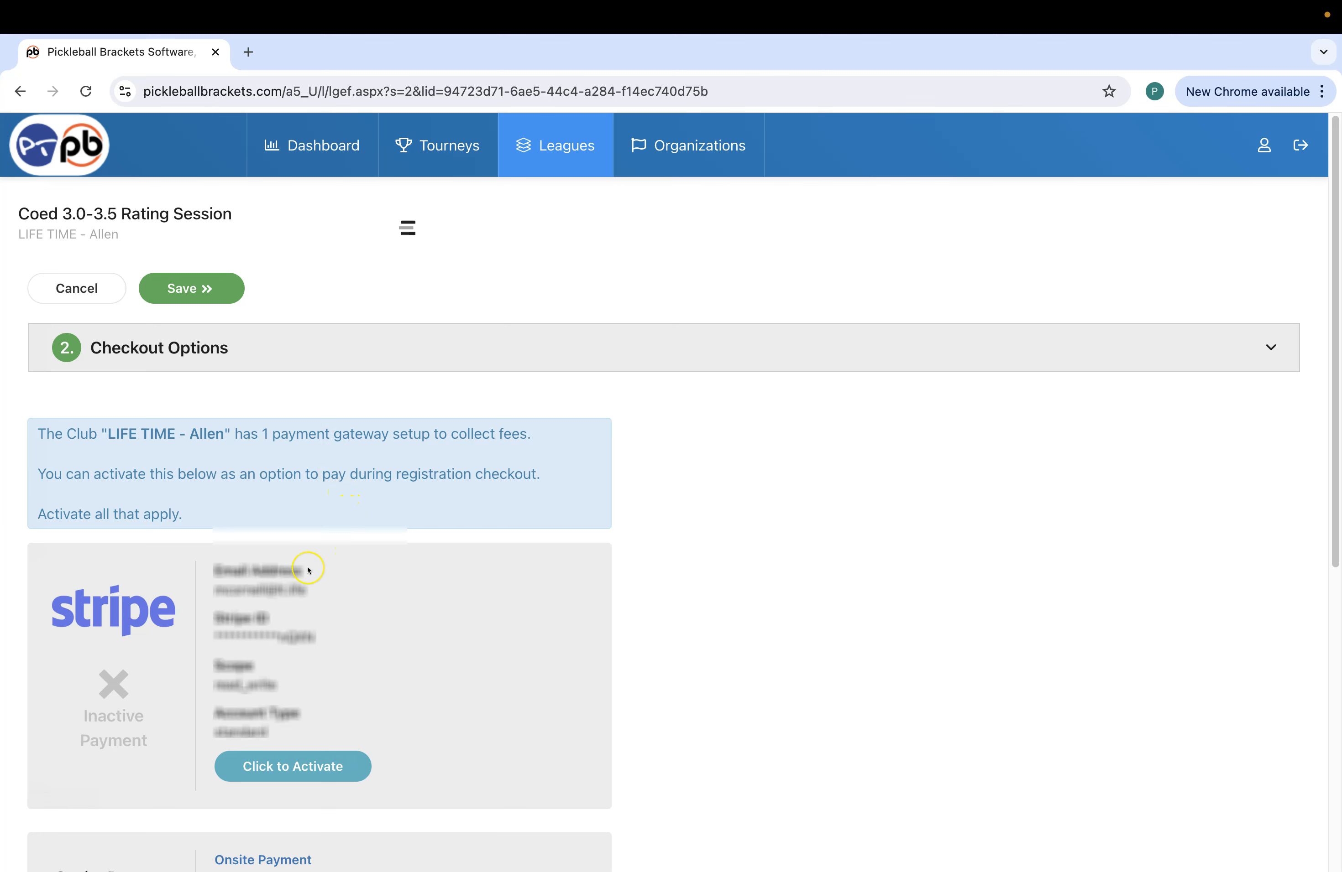
# Step: Activate Stripe as a payment option for the league, leave onsite payment inactive, and save the checkout options
pyautogui.scroll(-2, 307, 570)
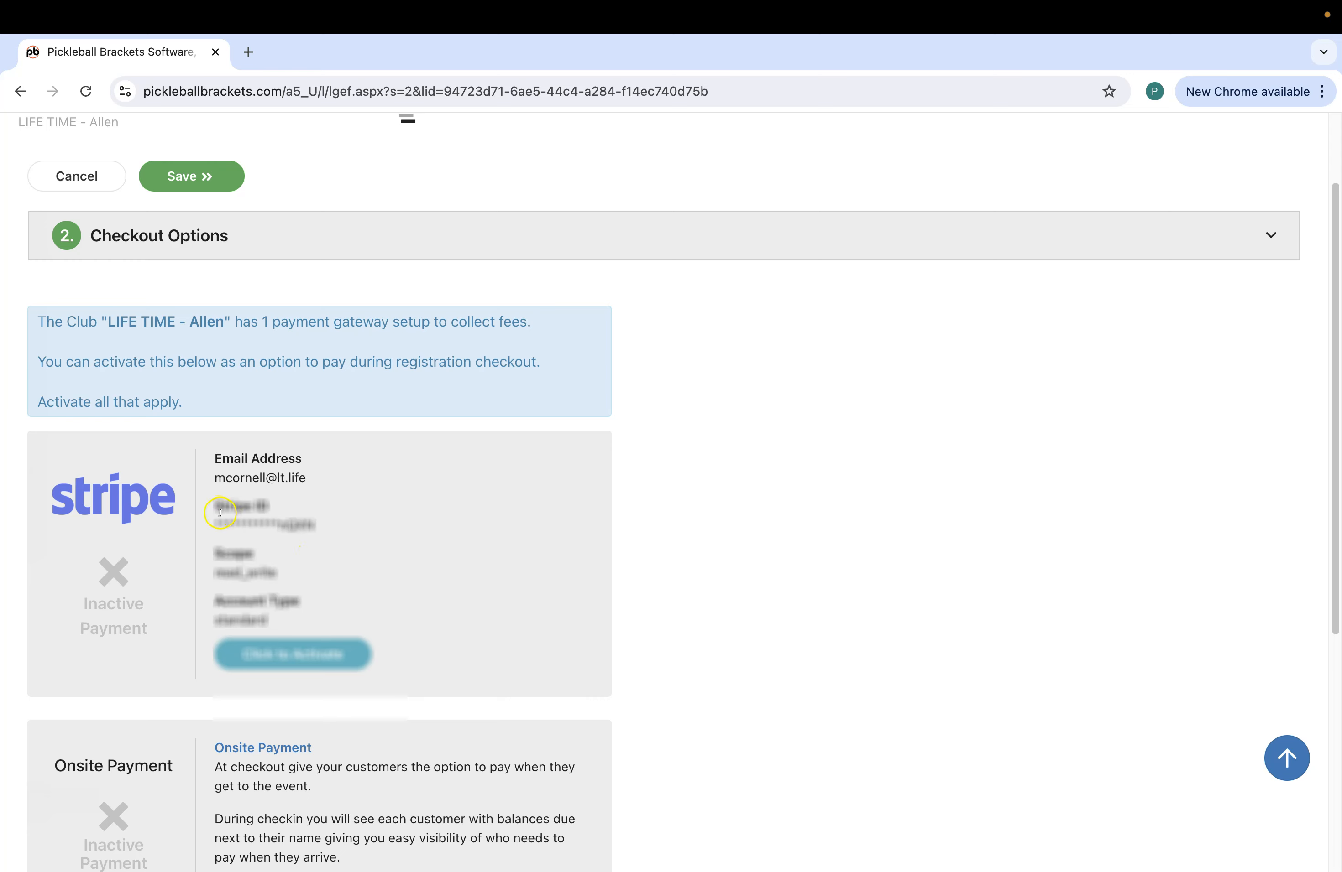
pyautogui.click(295, 652)
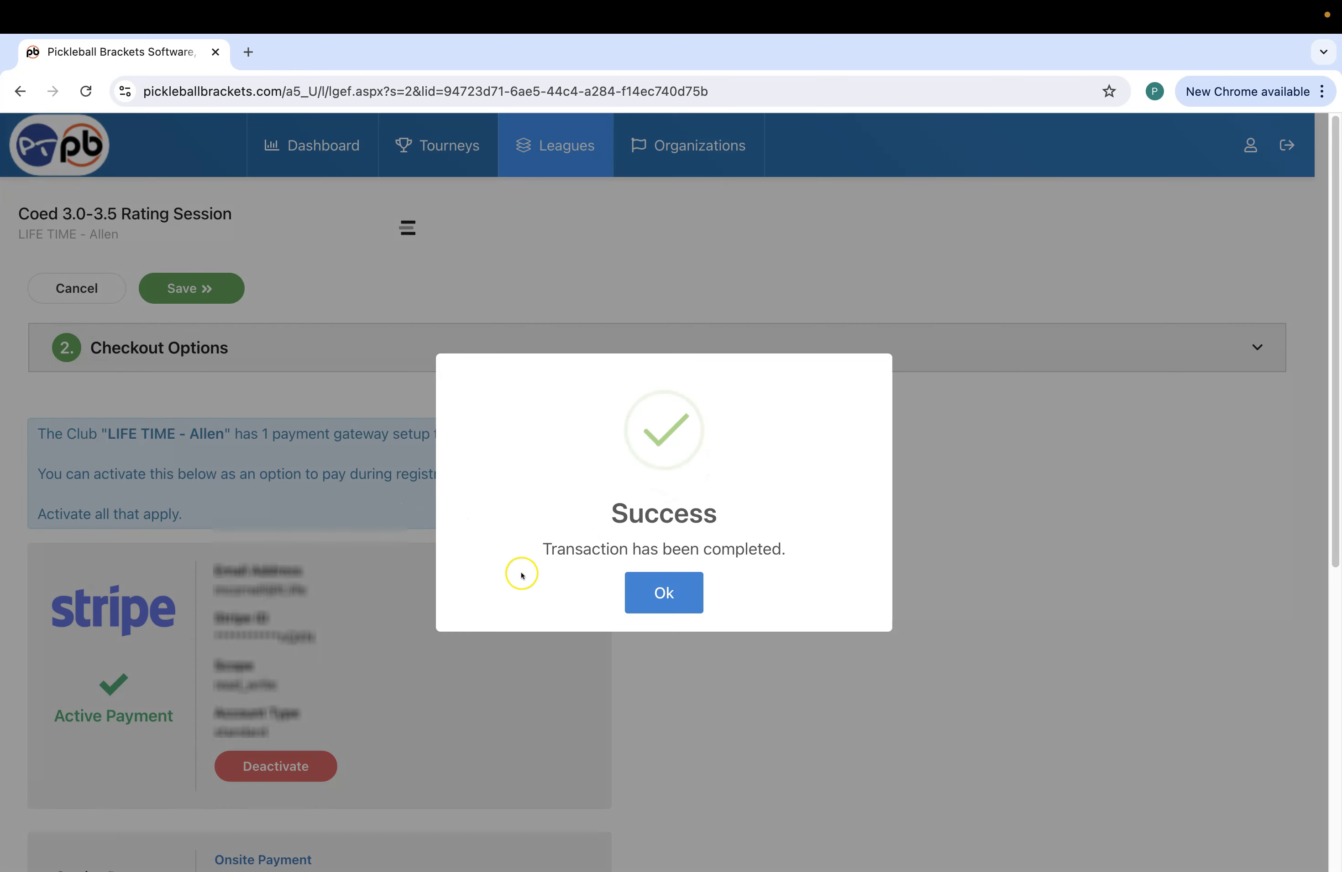
pyautogui.click(651, 598)
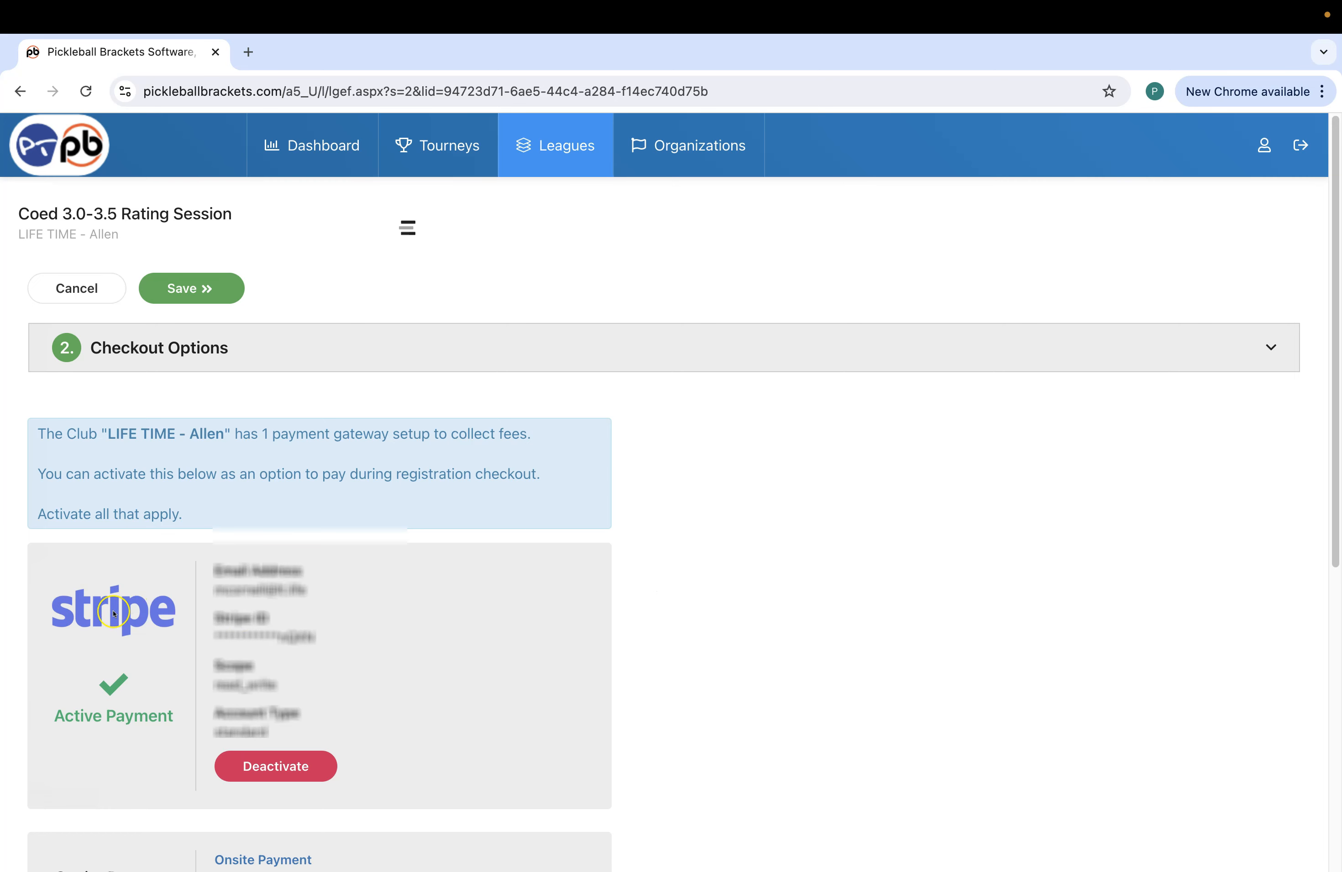
pyautogui.scroll(-7, 124, 614)
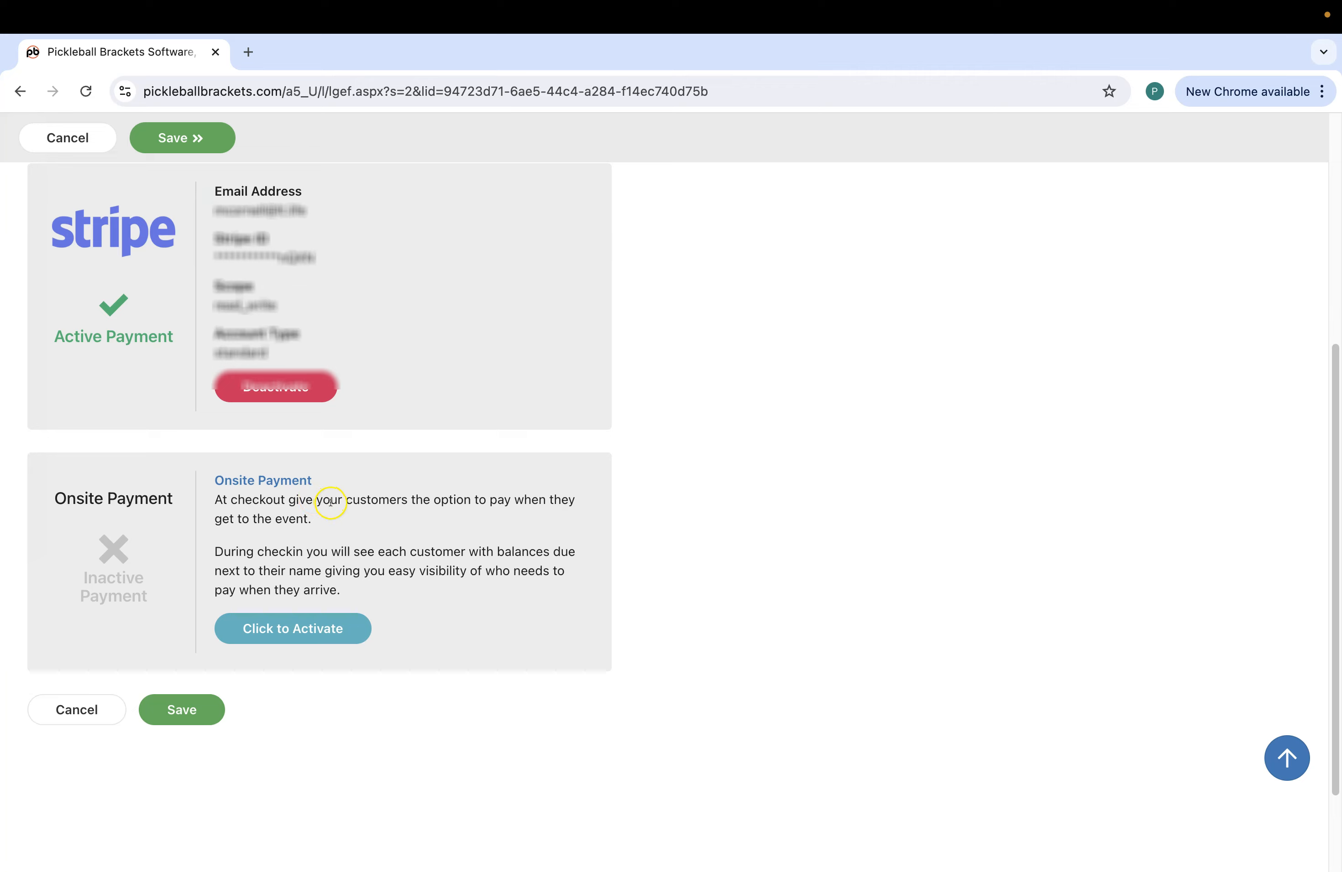
pyautogui.scroll(7, 330, 502)
pyautogui.click(190, 288)
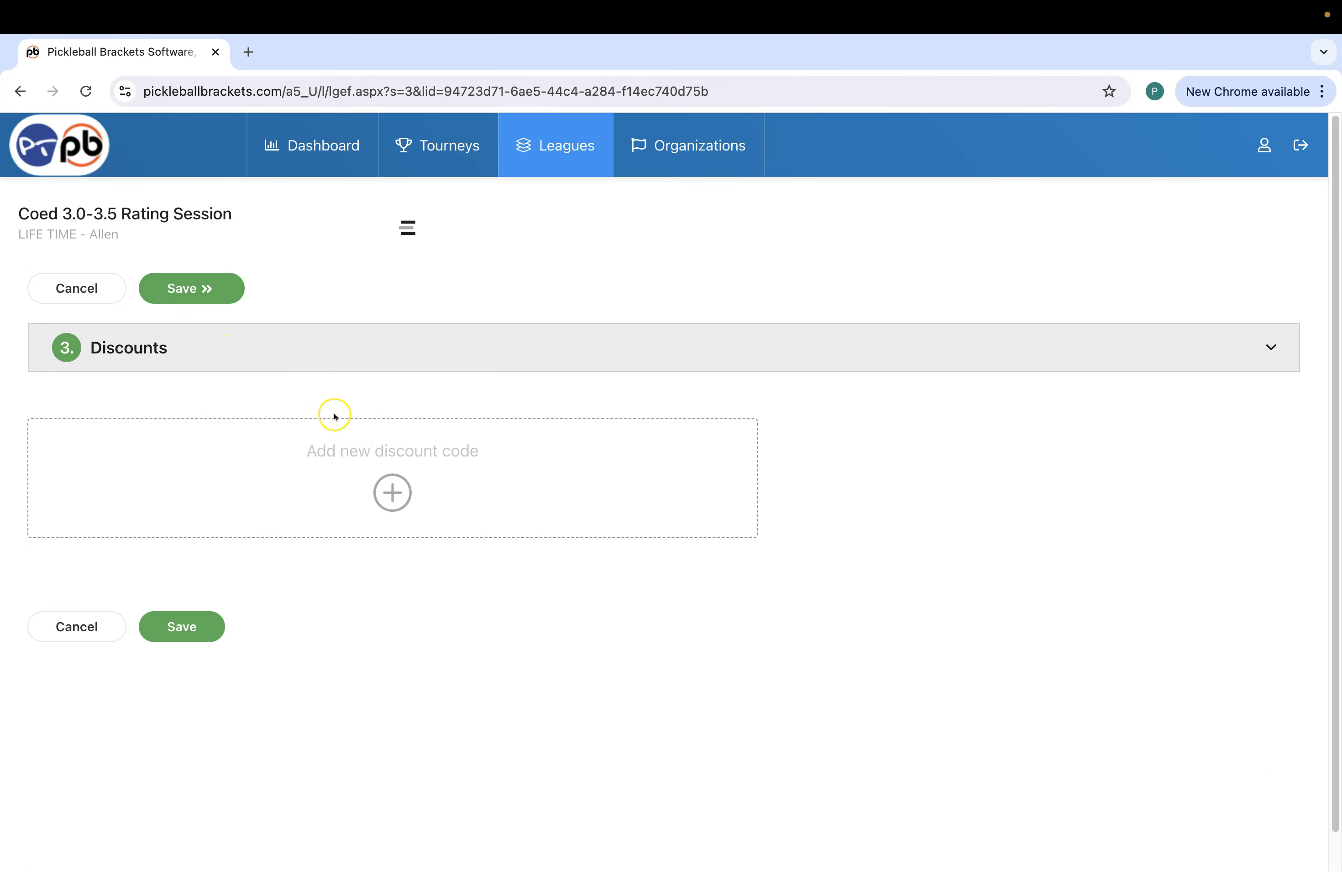
pyautogui.click(392, 490)
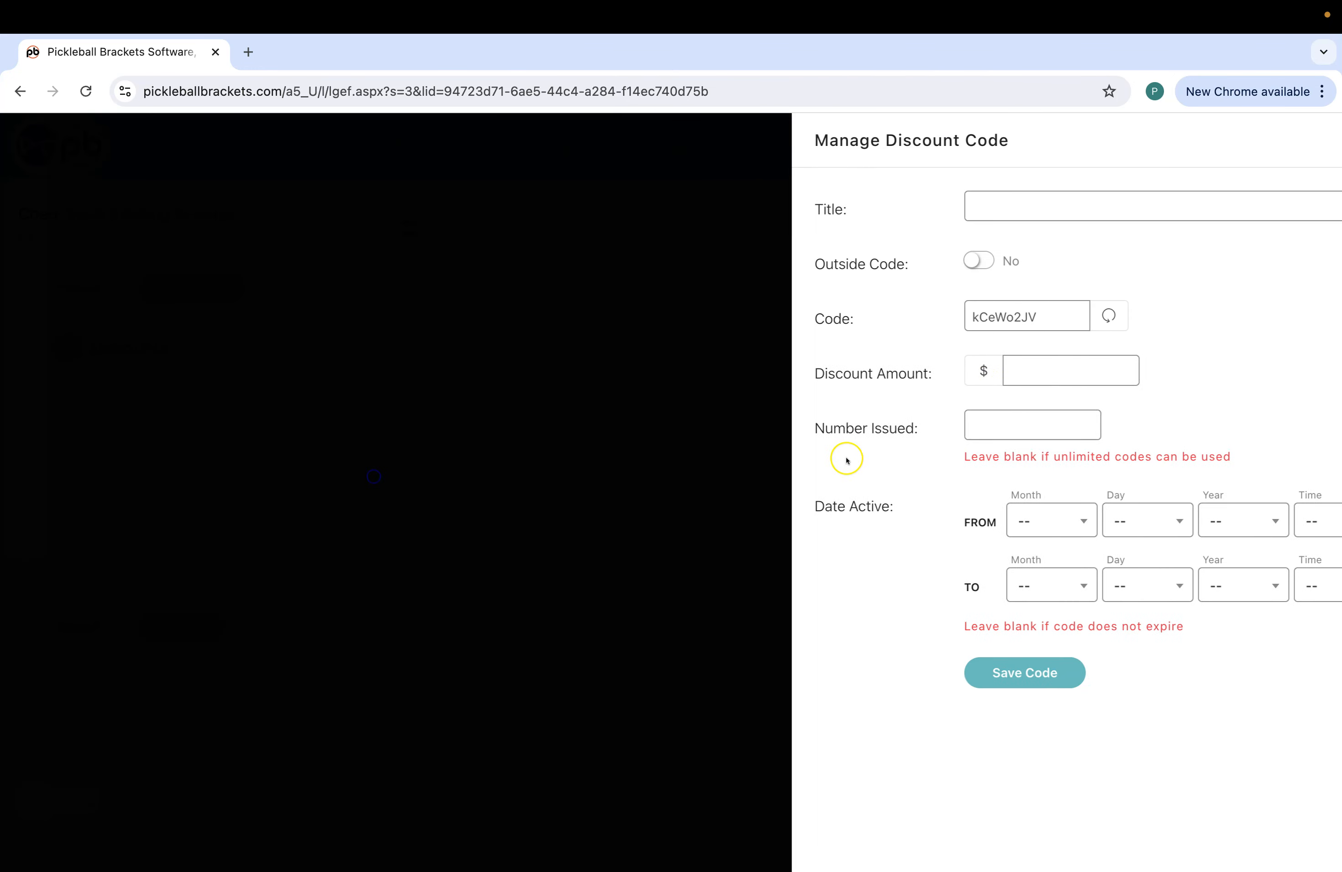
pyautogui.click(999, 368)
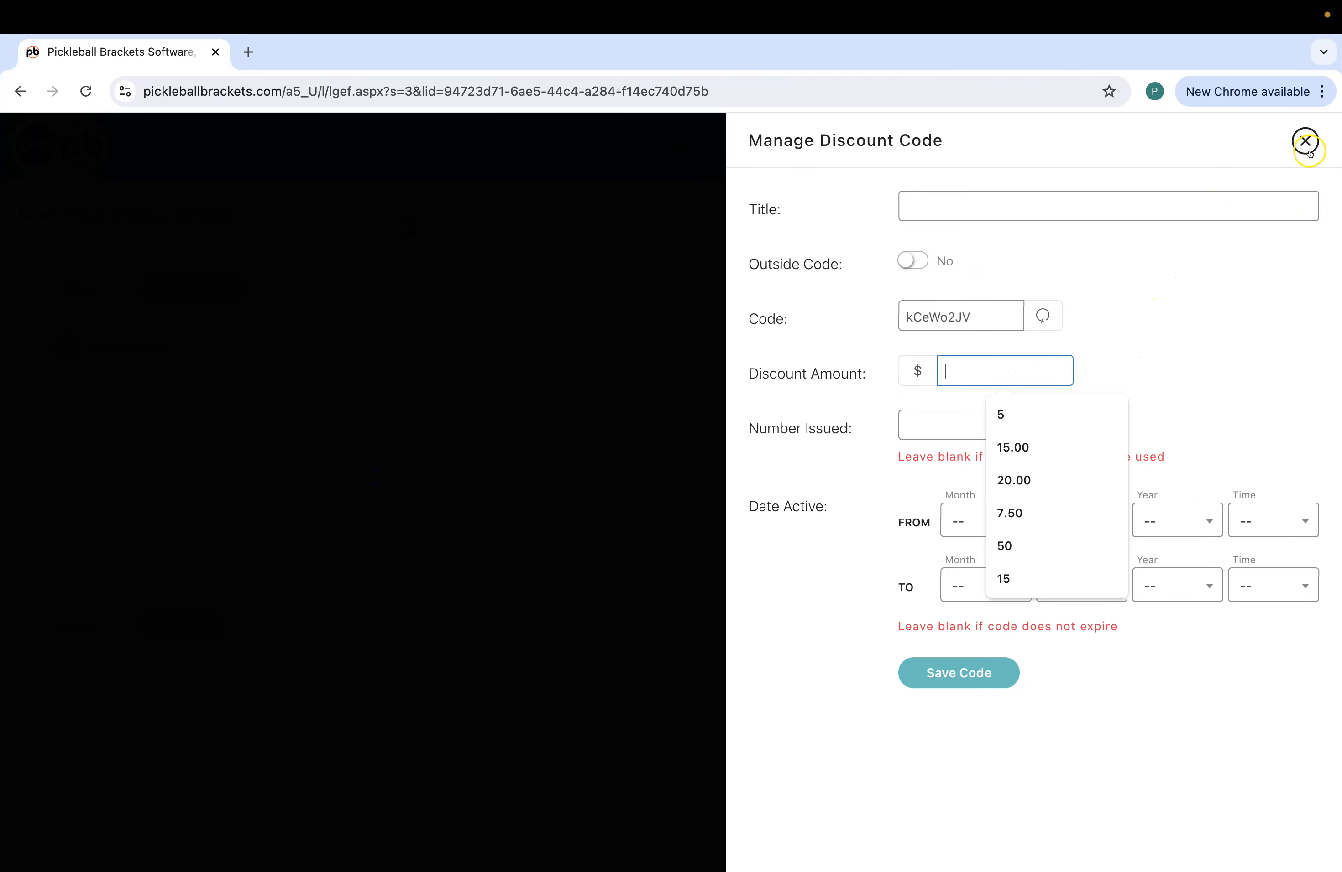
pyautogui.click(1237, 333)
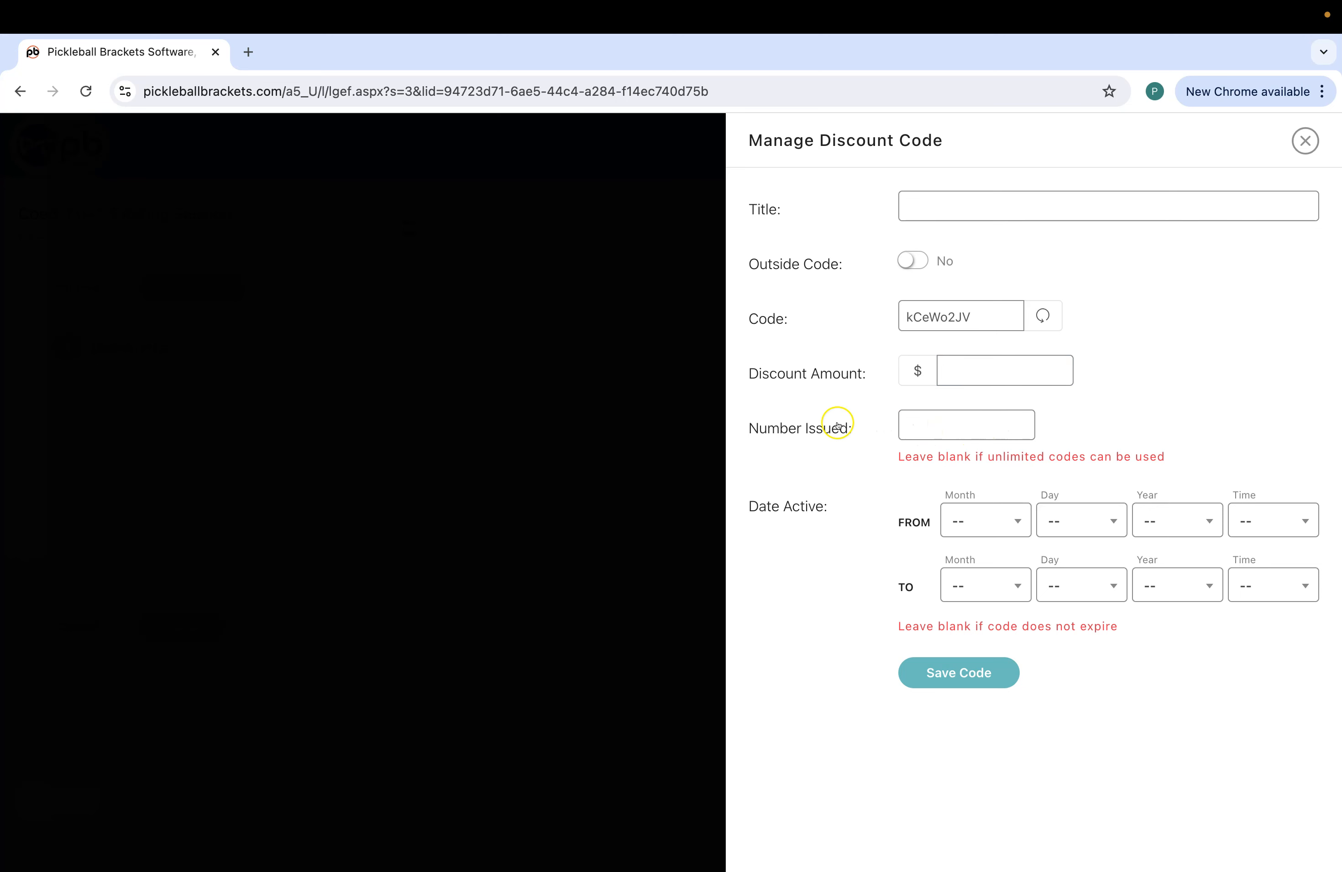
pyautogui.click(944, 423)
pyautogui.click(887, 510)
pyautogui.click(1306, 140)
# Step: Save the Discounts and Sponsors sections without adding entries, and save the Managers section with the listed manager as primary
pyautogui.click(185, 296)
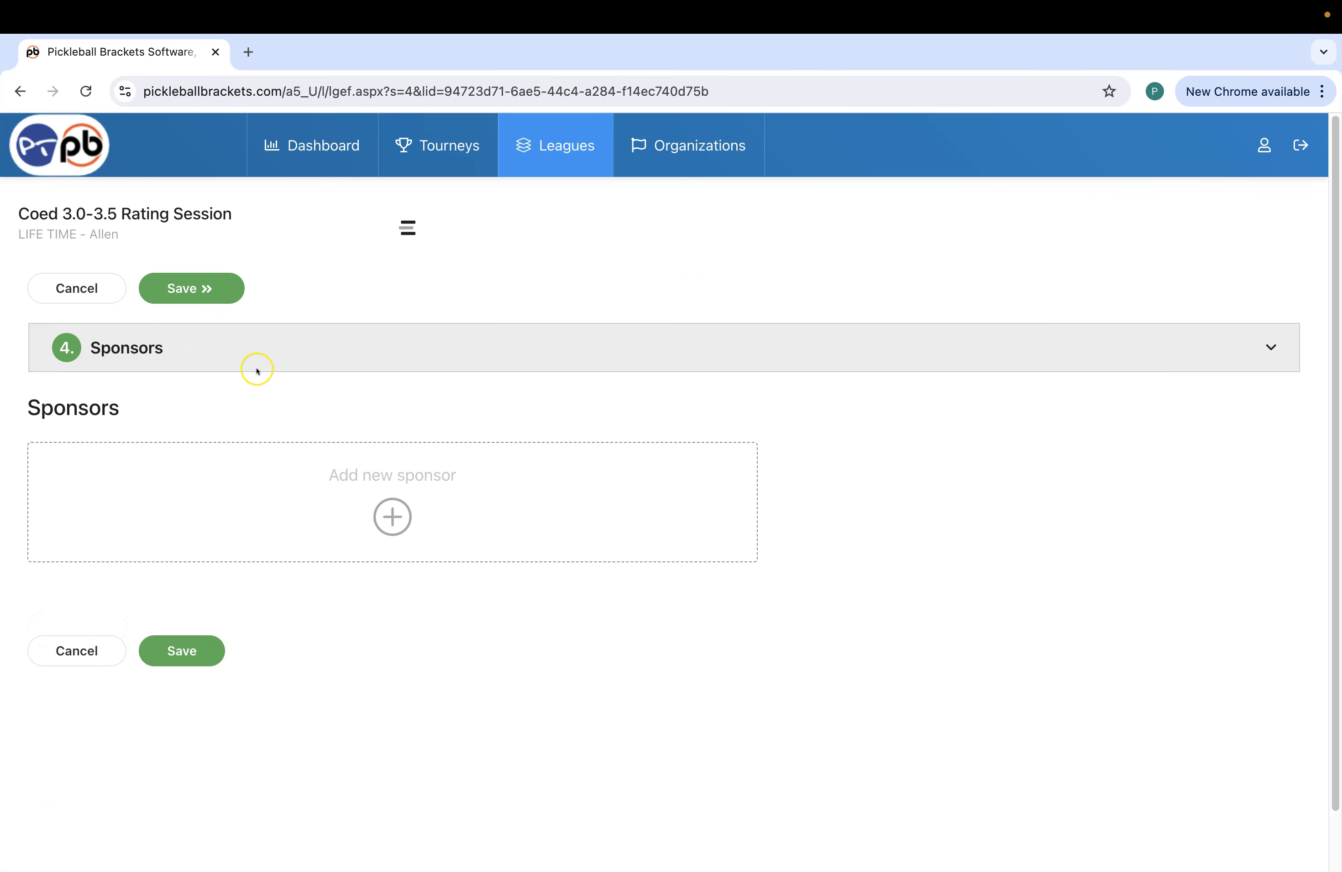
pyautogui.click(201, 296)
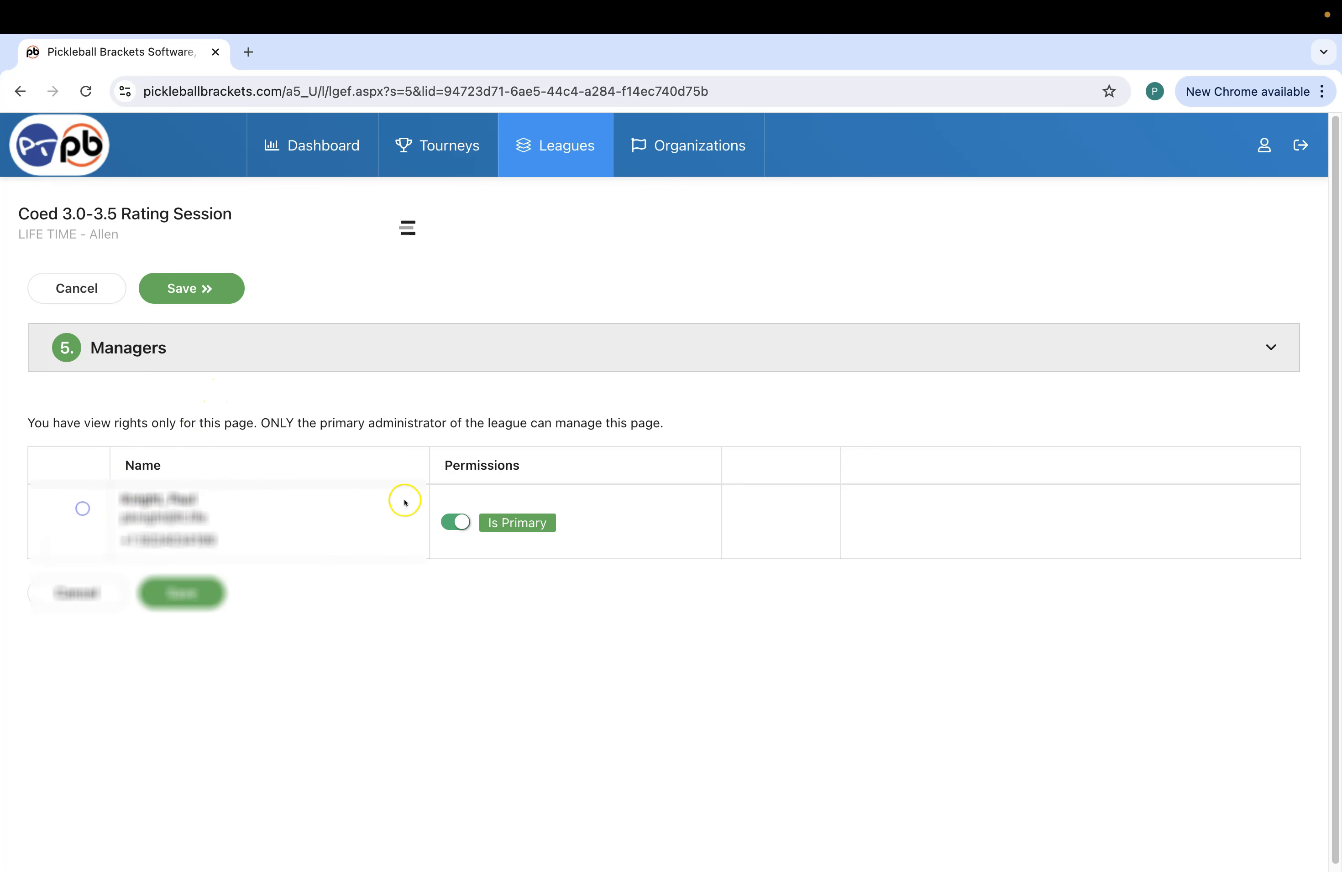
pyautogui.click(452, 521)
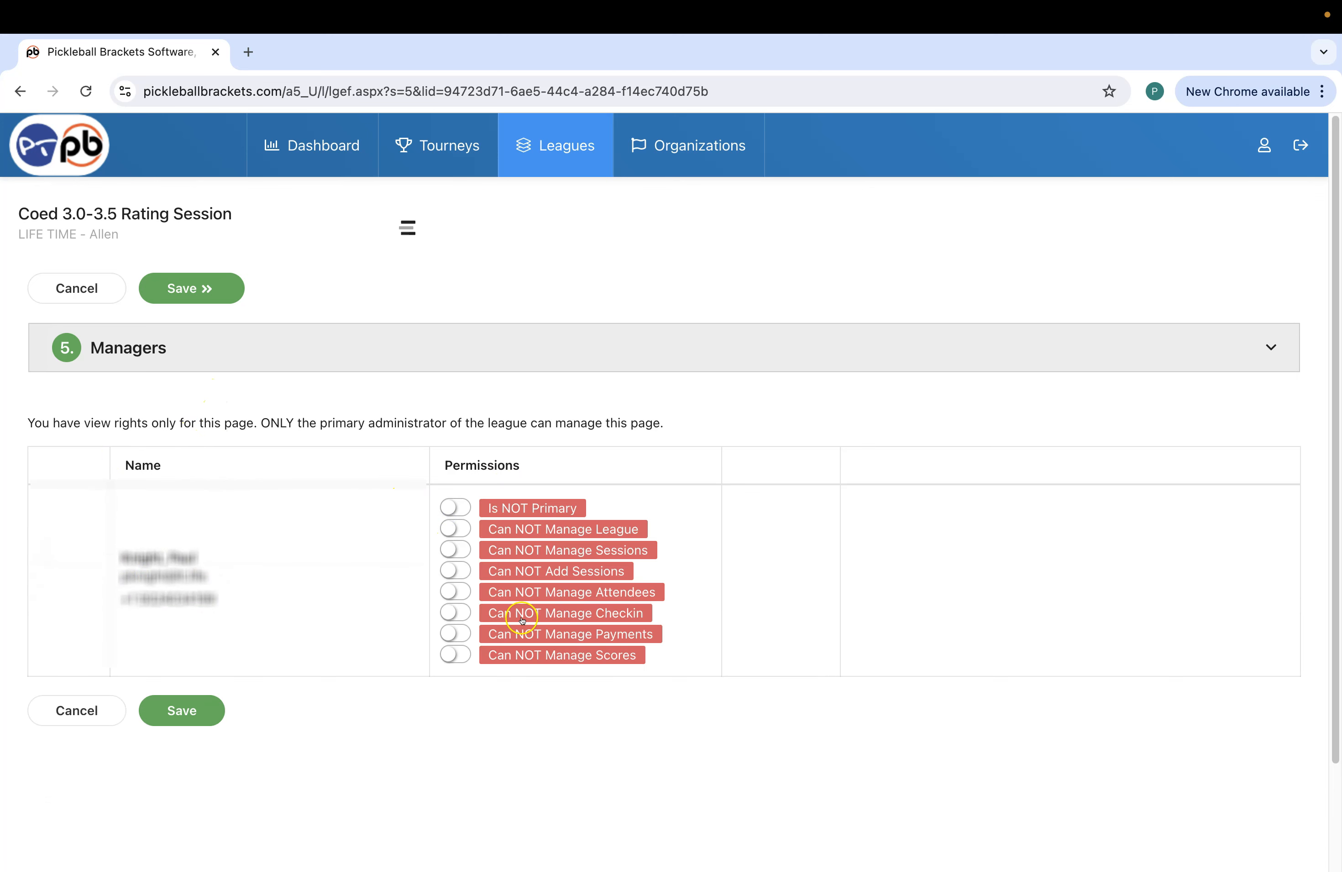
pyautogui.click(459, 507)
pyautogui.click(180, 304)
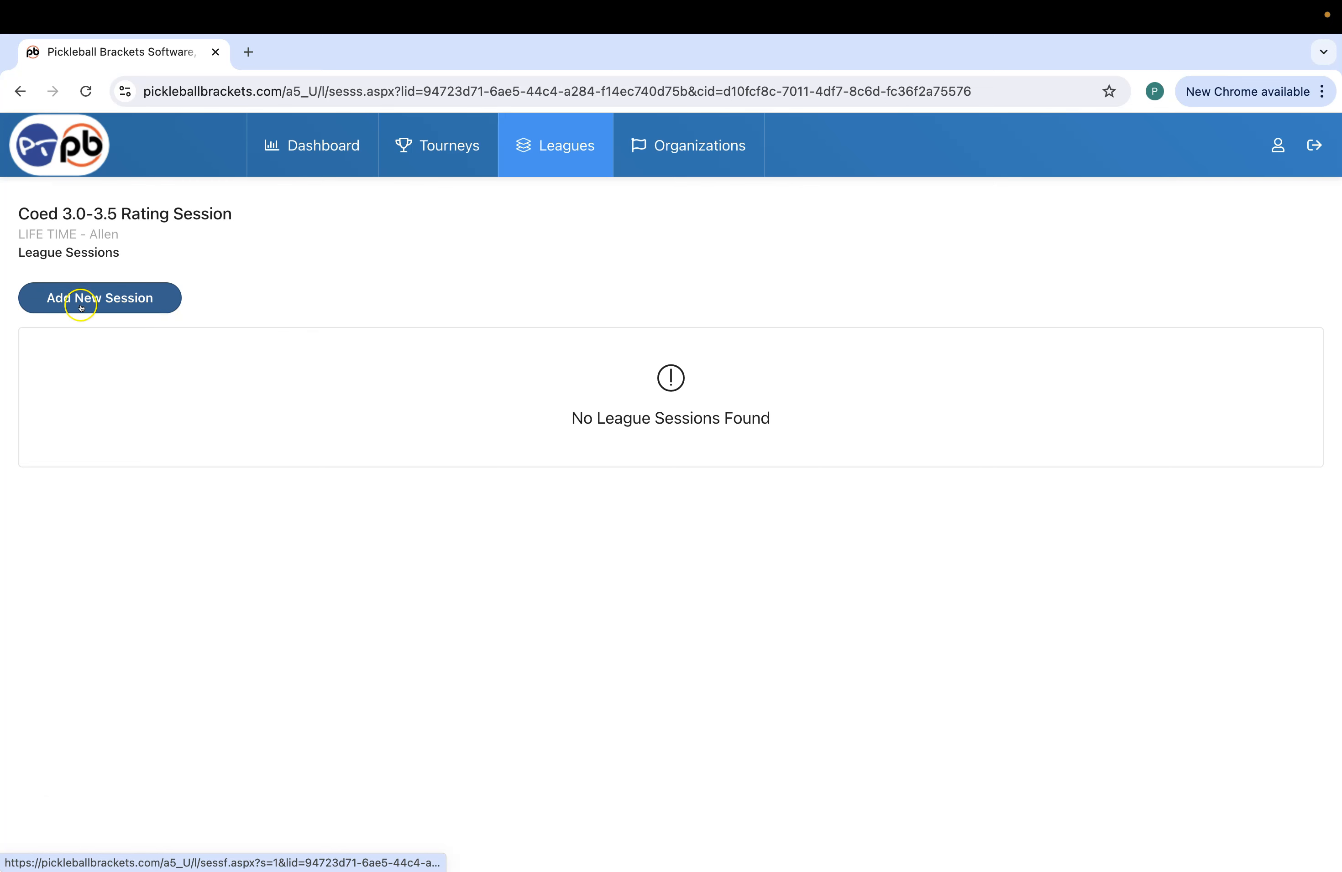
# Step: Add a new session to the league and set its visible status to Visible
pyautogui.click(96, 303)
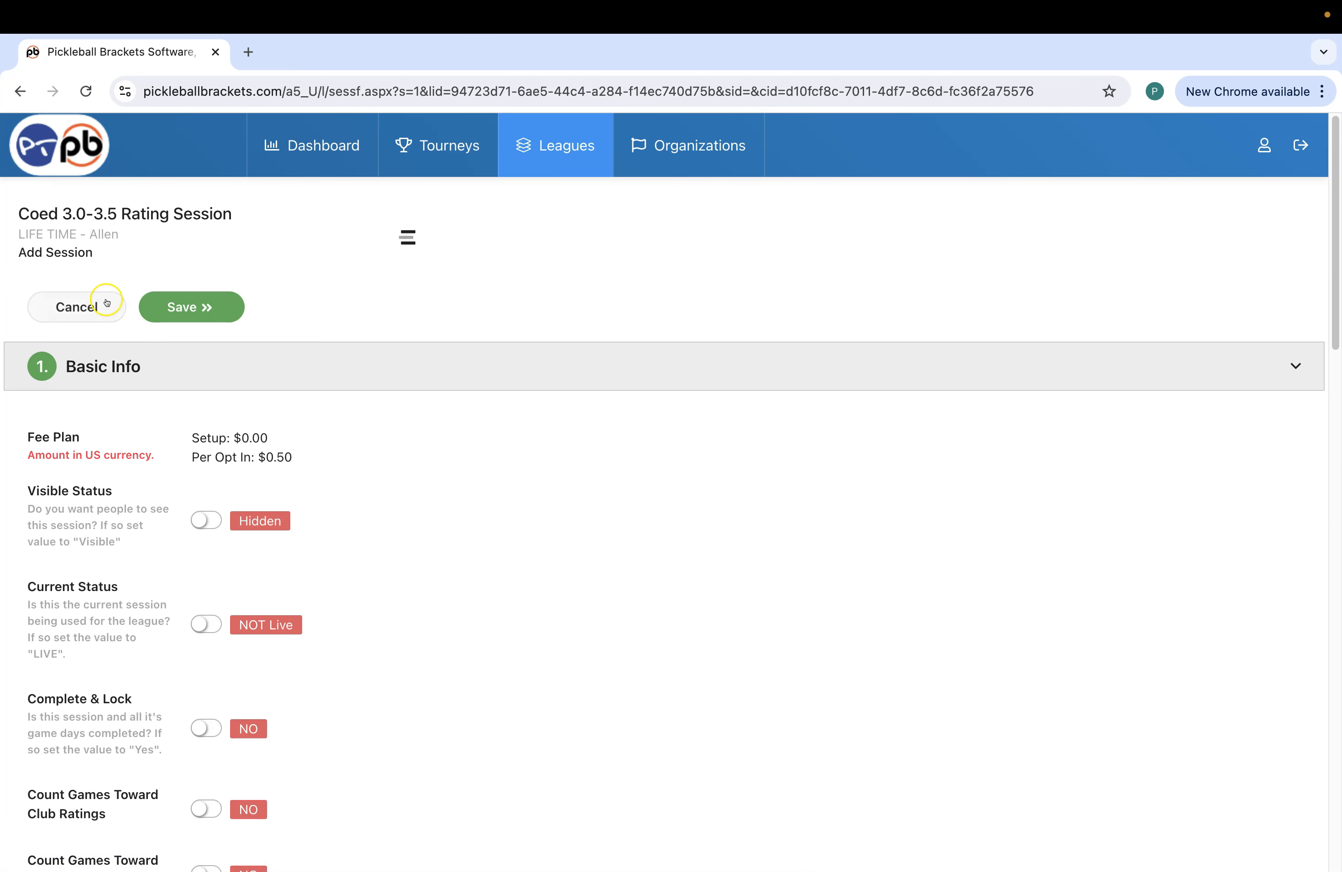
pyautogui.scroll(-5, 189, 474)
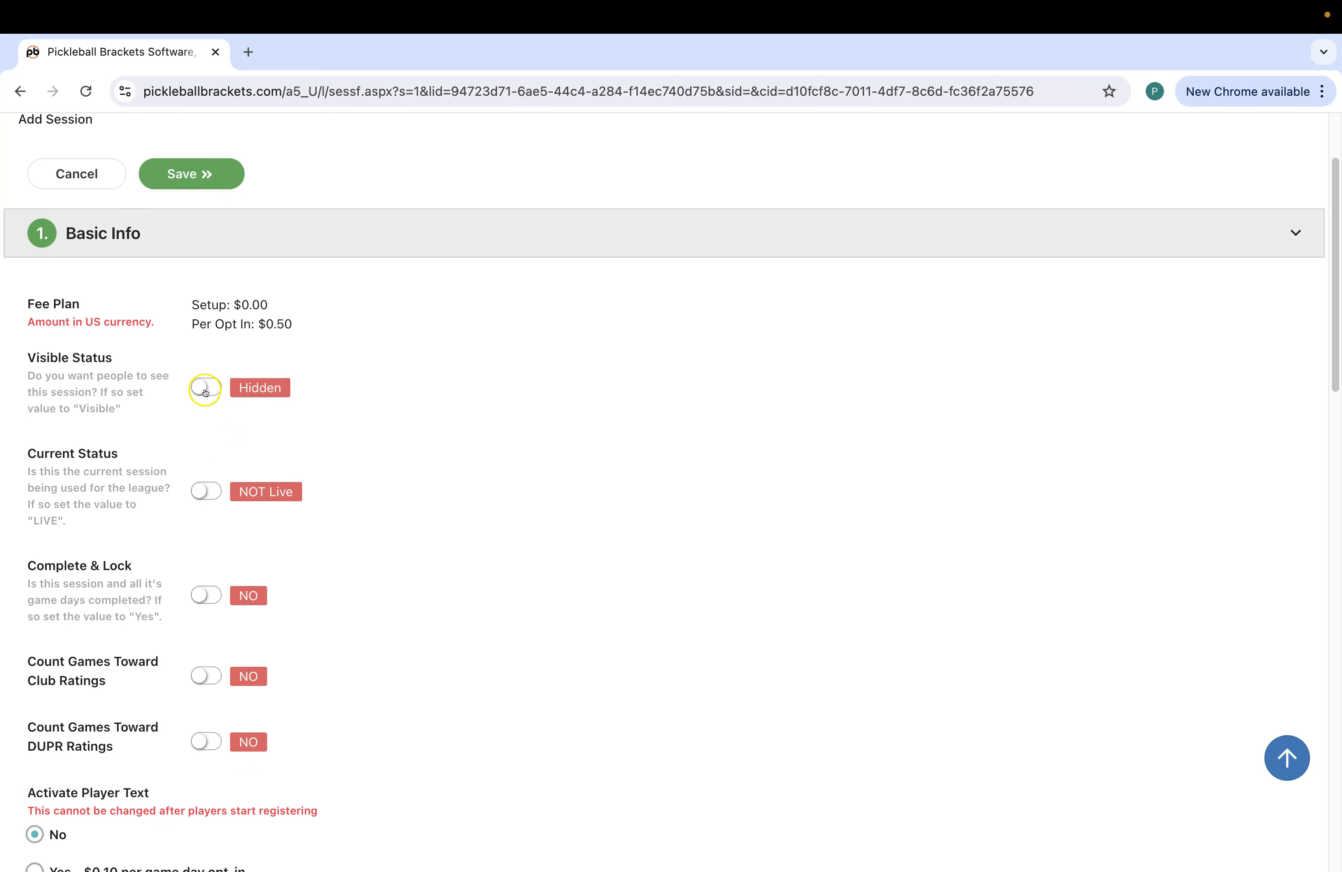
pyautogui.click(207, 389)
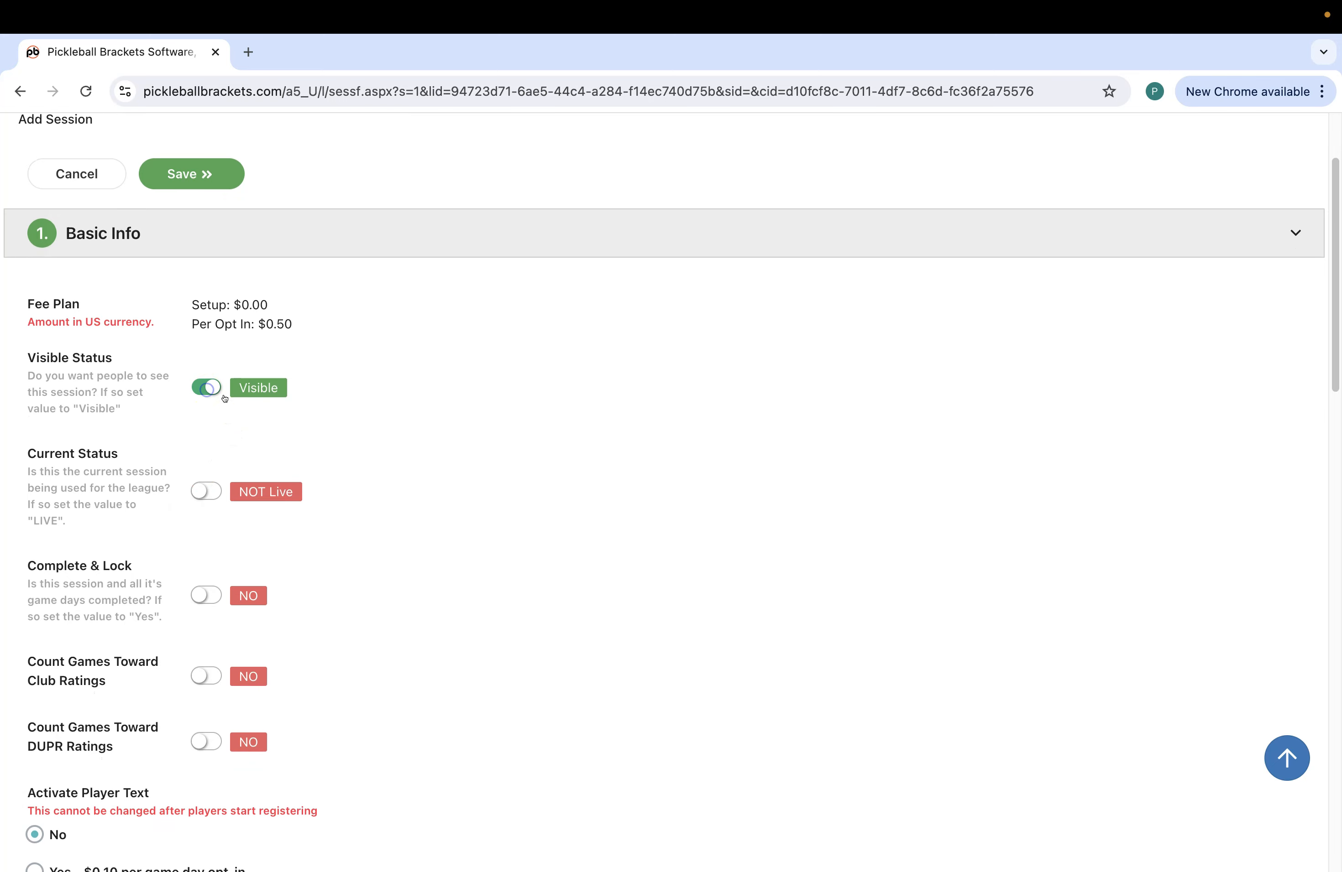
# Step: Set the session's current status to LIVE and count its games toward DUPR ratings
pyautogui.scroll(-5, 272, 405)
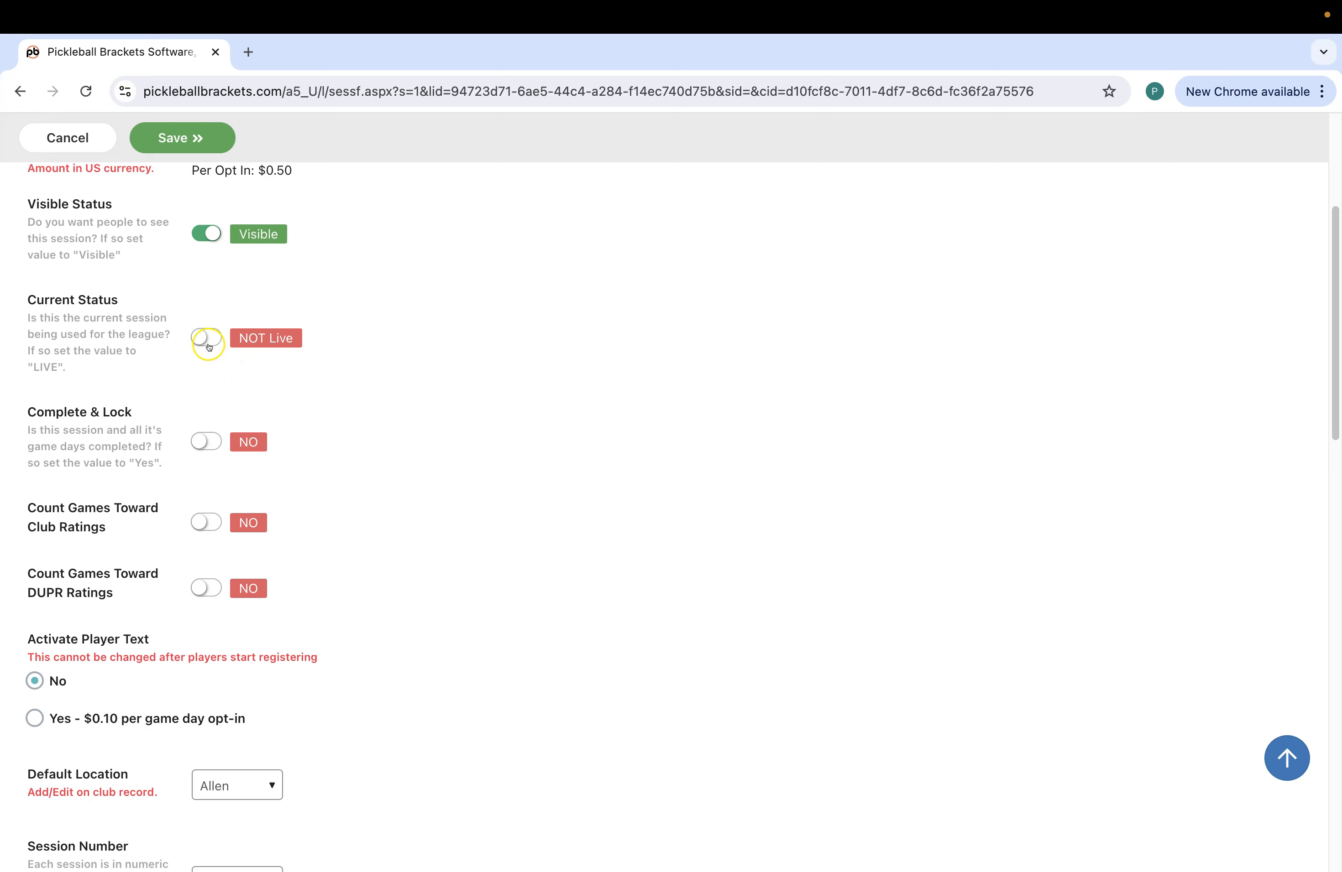
pyautogui.click(207, 340)
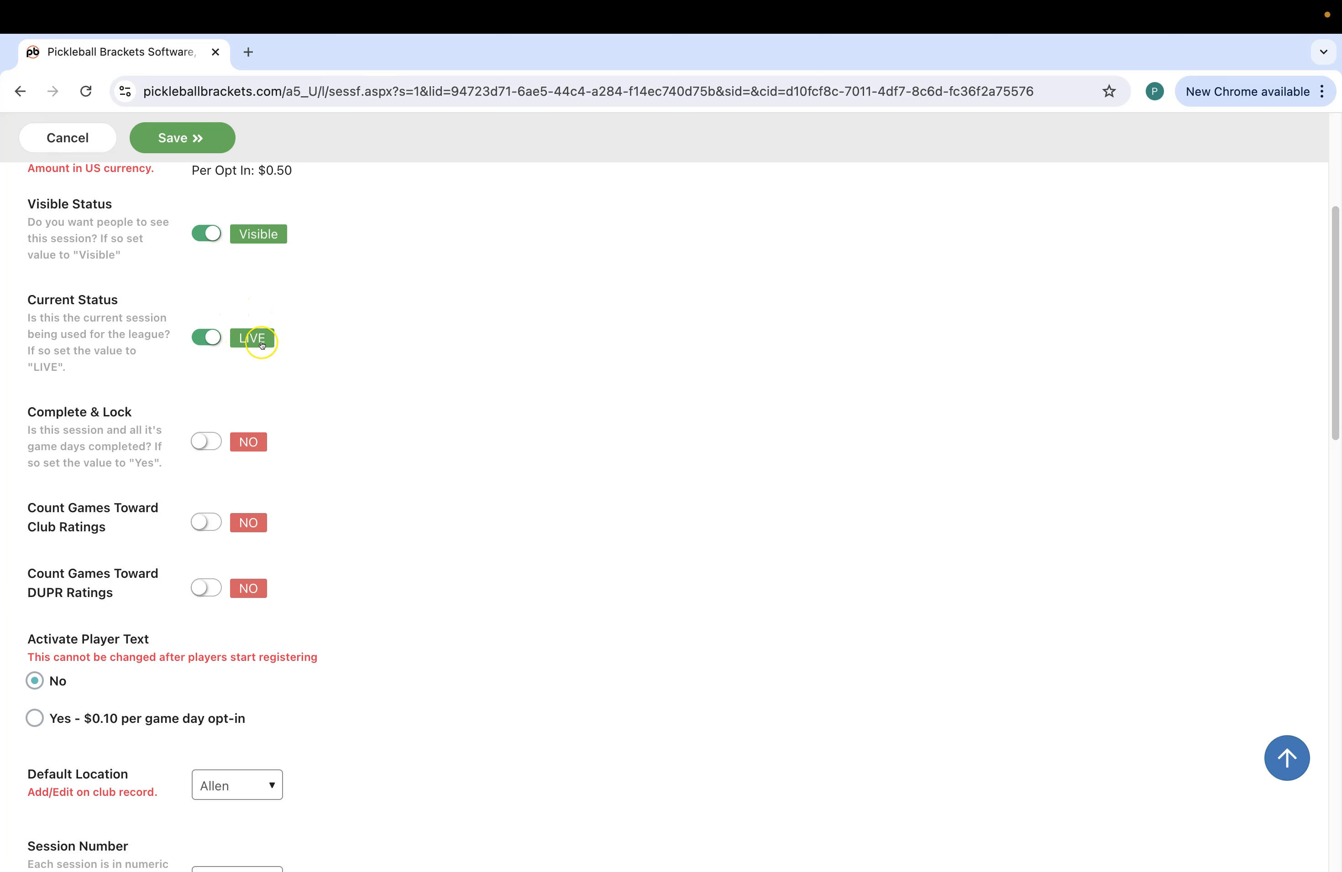
pyautogui.scroll(-3, 250, 351)
pyautogui.click(214, 495)
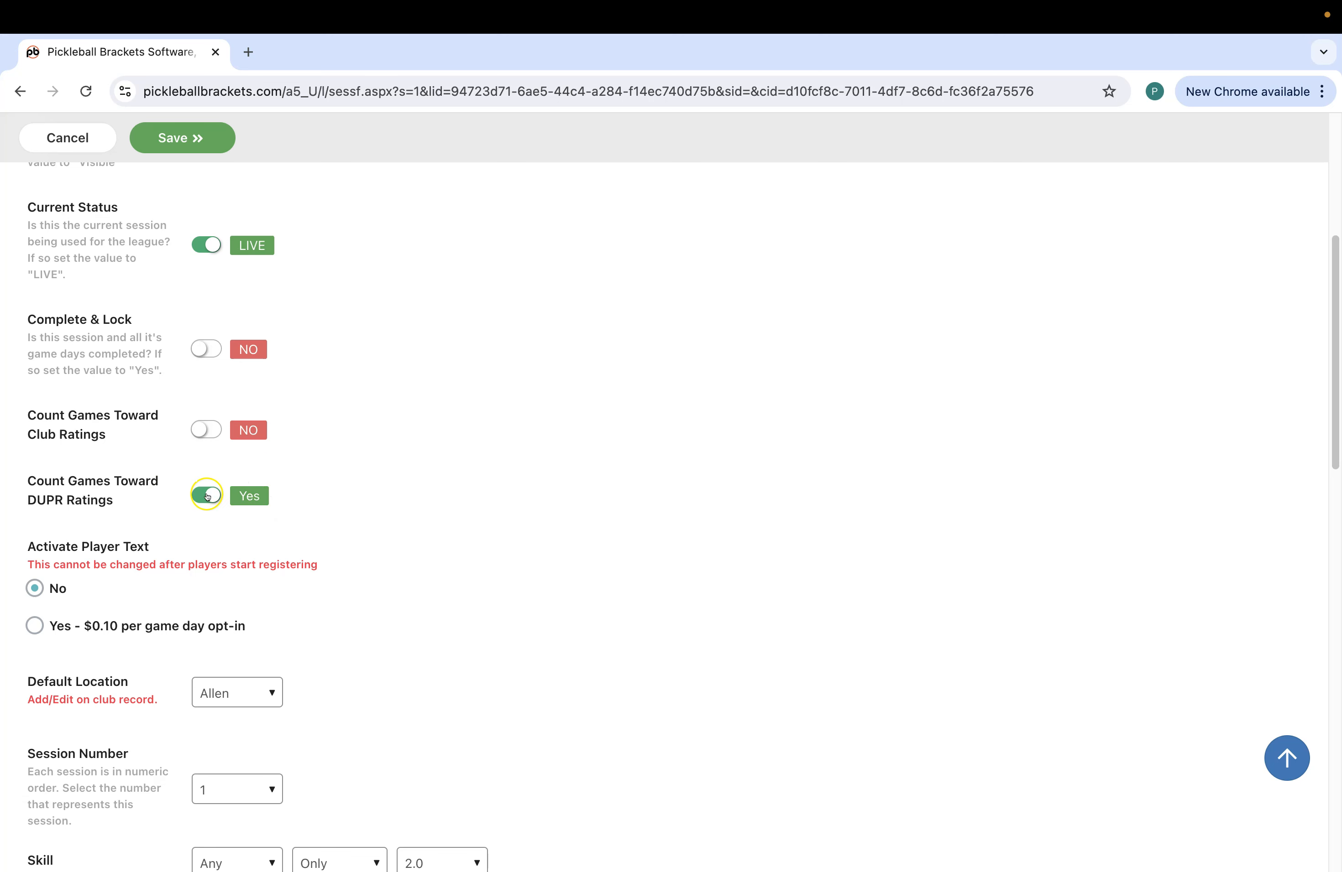
# Step: Keep Allen as the session's default location
pyautogui.scroll(-3, 234, 488)
pyautogui.scroll(-3, 300, 511)
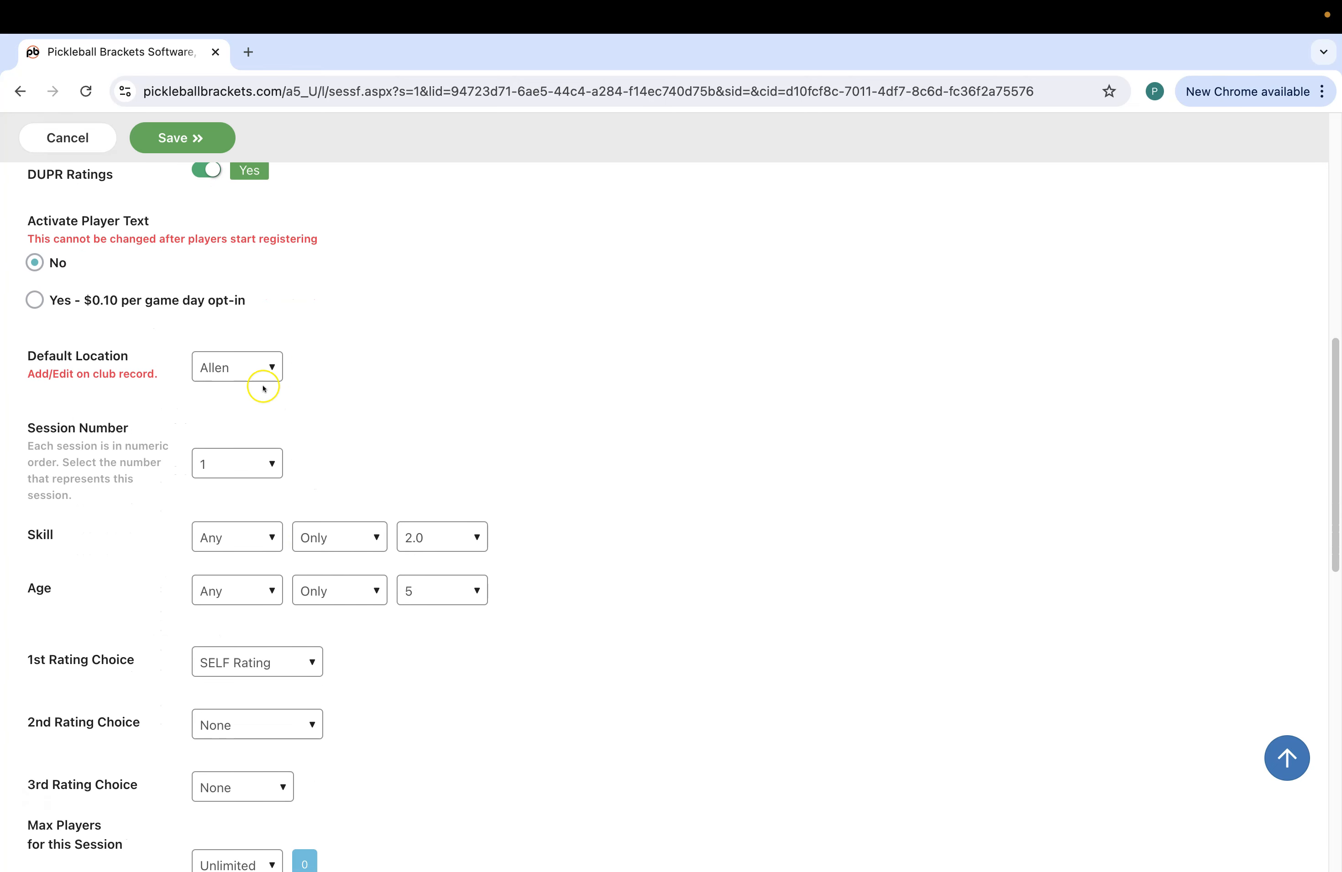
pyautogui.click(262, 370)
pyautogui.click(261, 369)
pyautogui.click(237, 300)
pyautogui.scroll(-3, 279, 340)
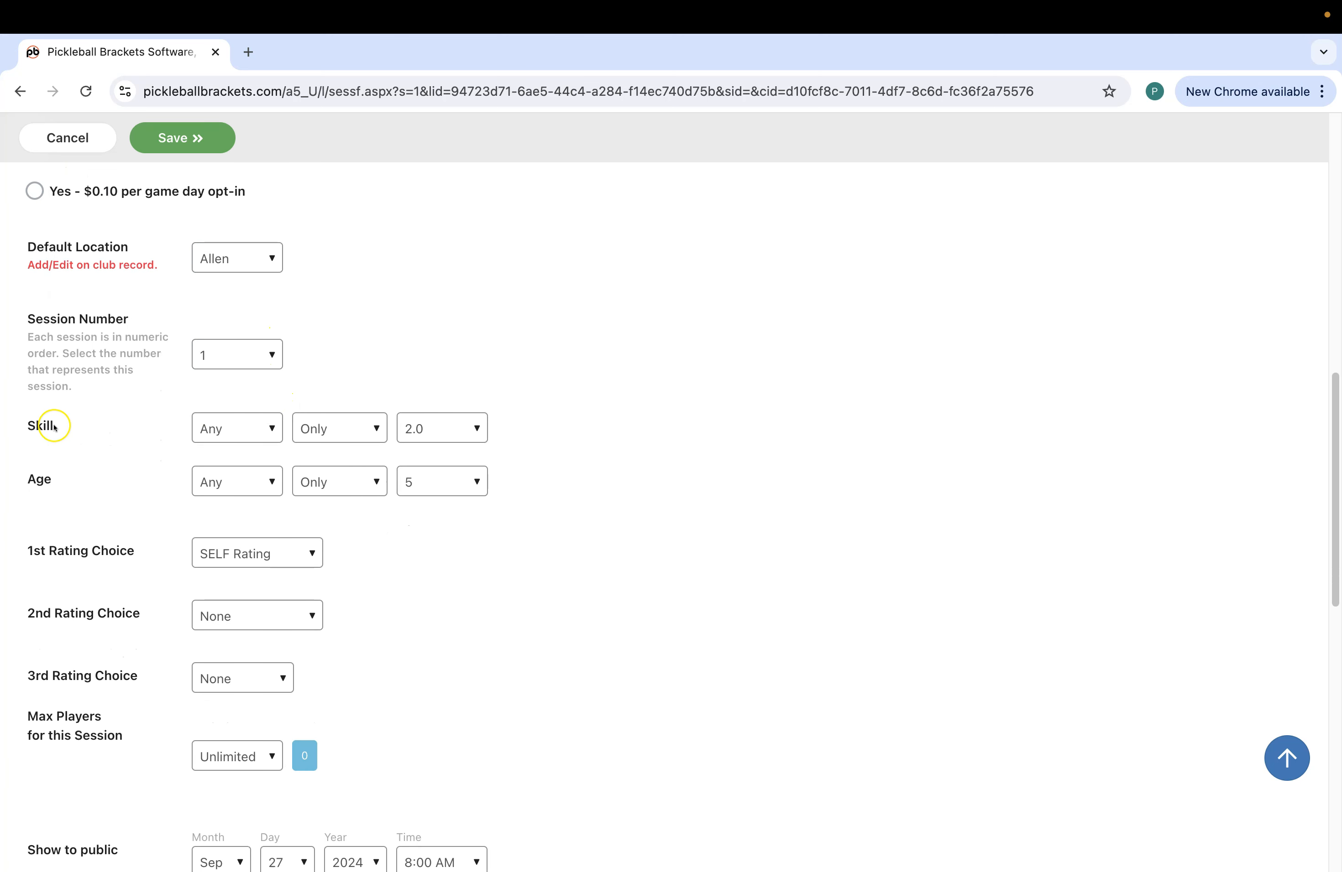
# Step: Set the session's skill to 3.0 Only and keep the age requirement at Any
pyautogui.click(221, 422)
pyautogui.click(218, 527)
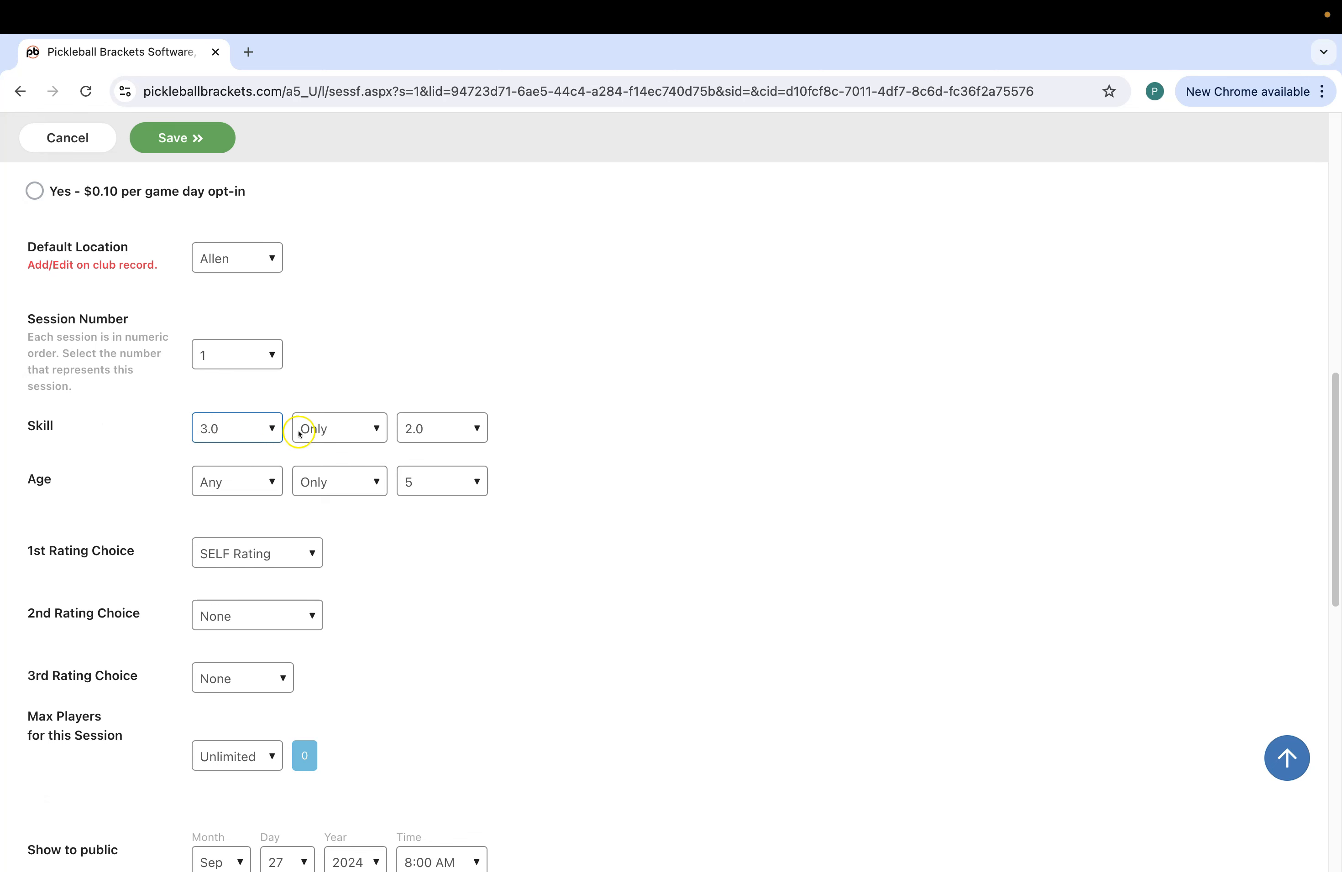
pyautogui.click(299, 431)
pyautogui.click(364, 418)
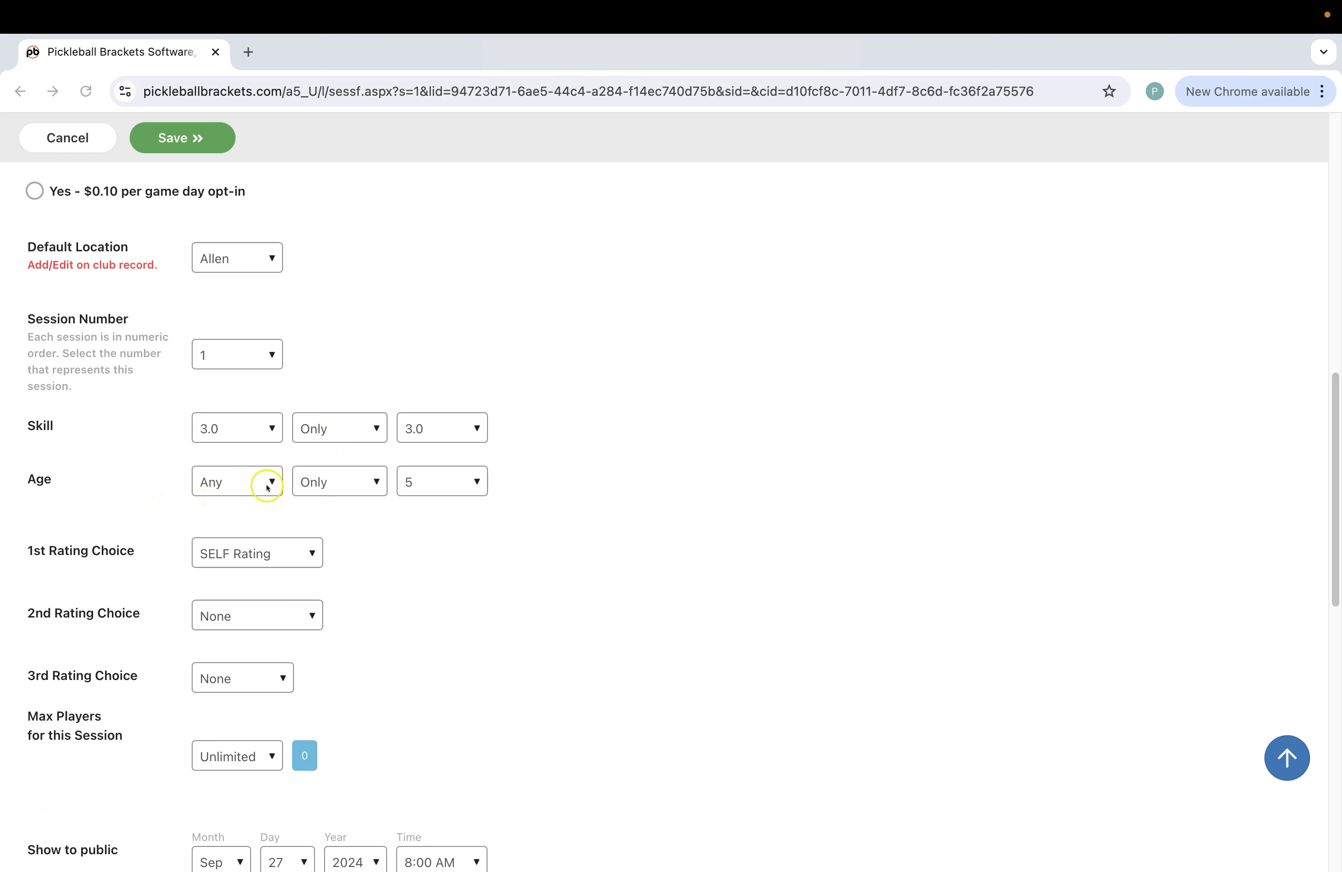
pyautogui.scroll(-1, 378, 545)
pyautogui.scroll(-1, 379, 545)
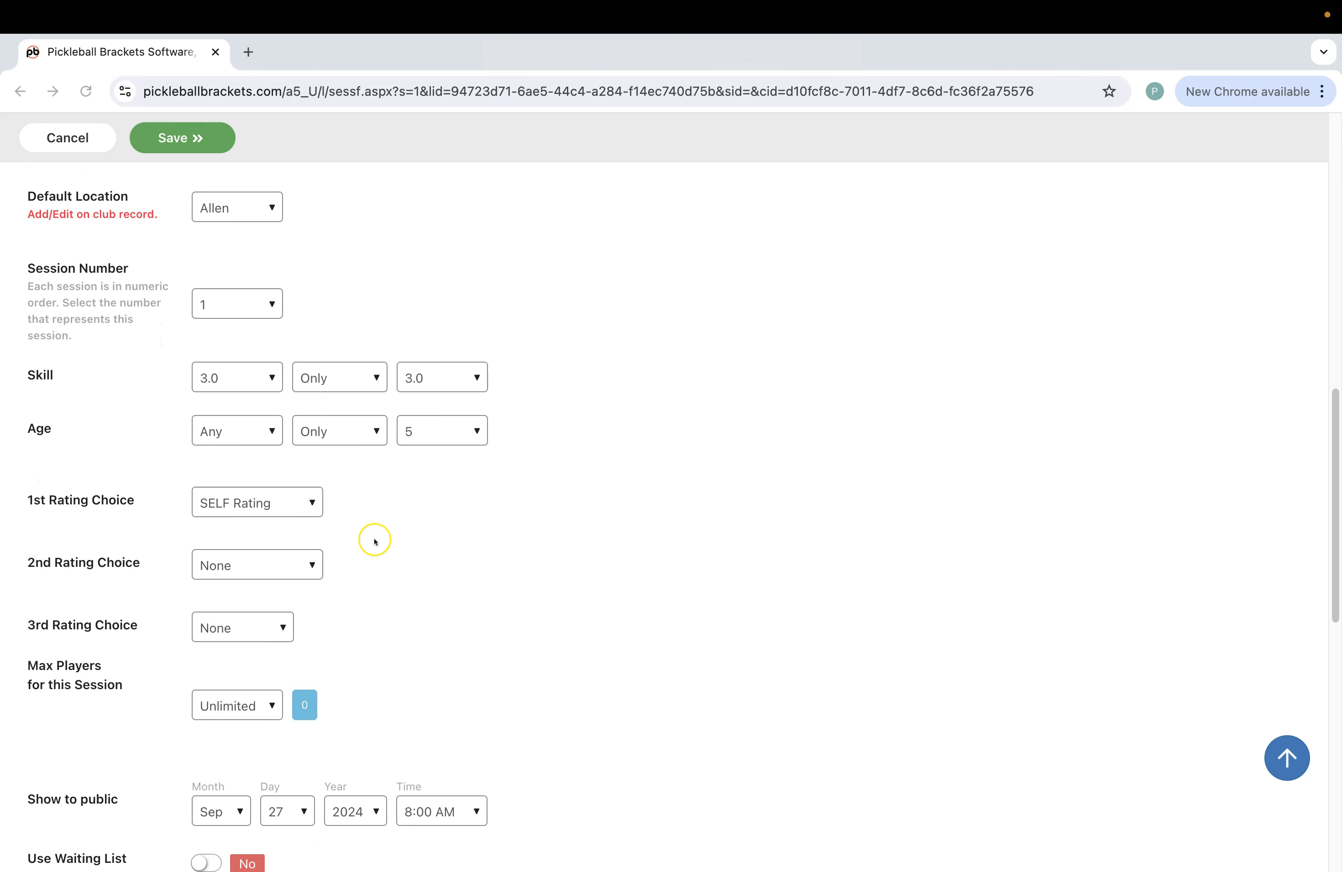
pyautogui.scroll(-1, 371, 539)
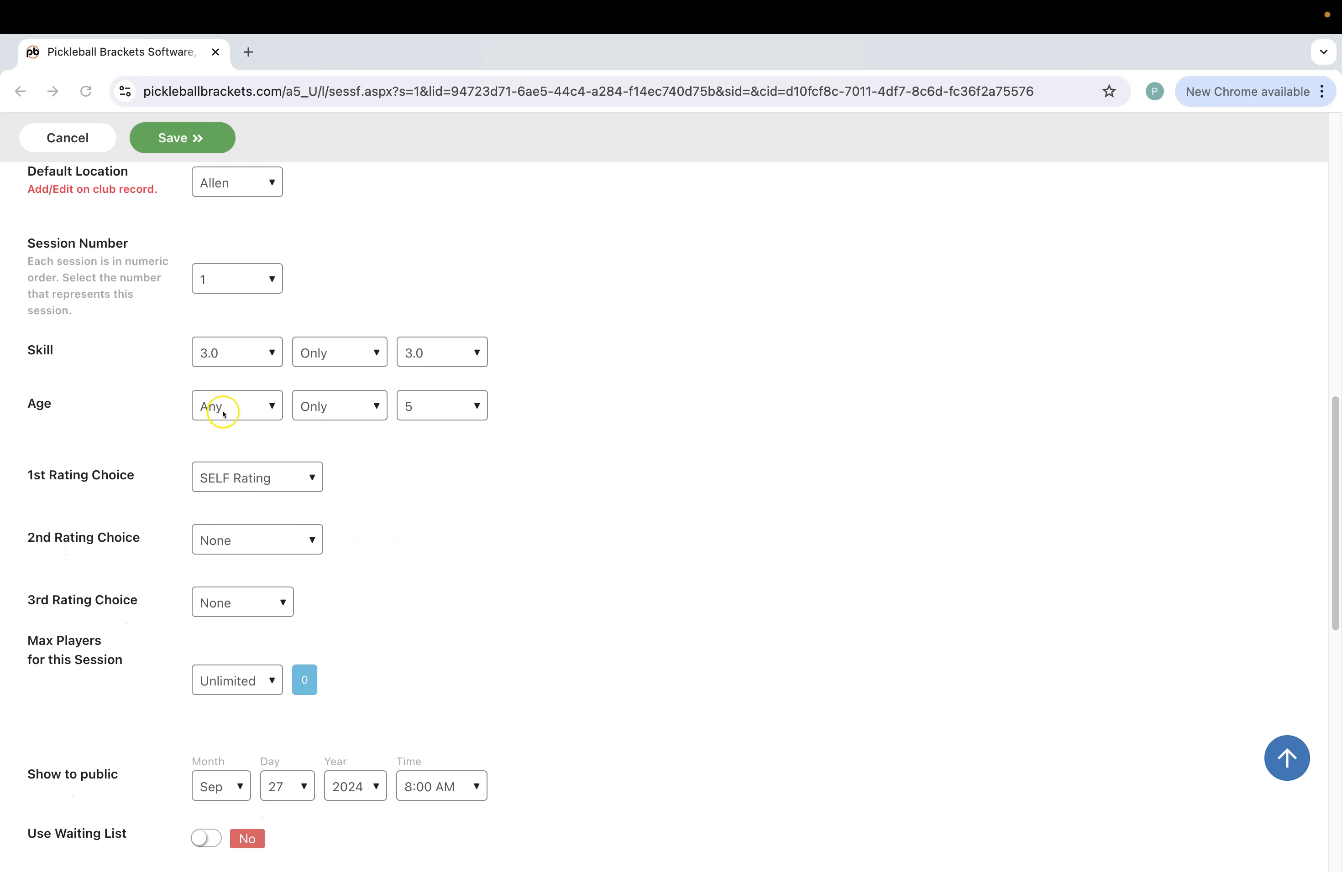
pyautogui.click(238, 413)
pyautogui.click(256, 412)
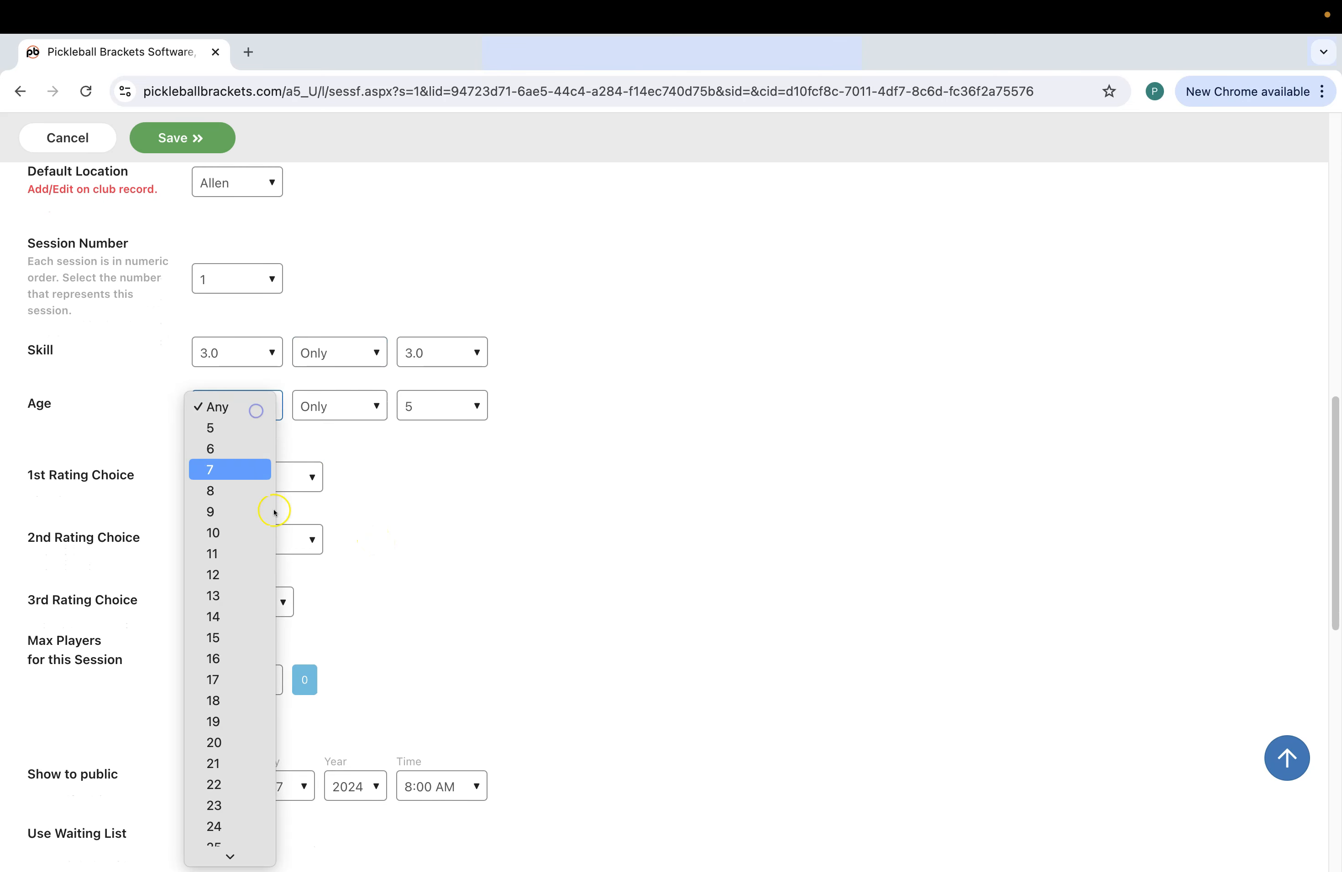
pyautogui.click(344, 605)
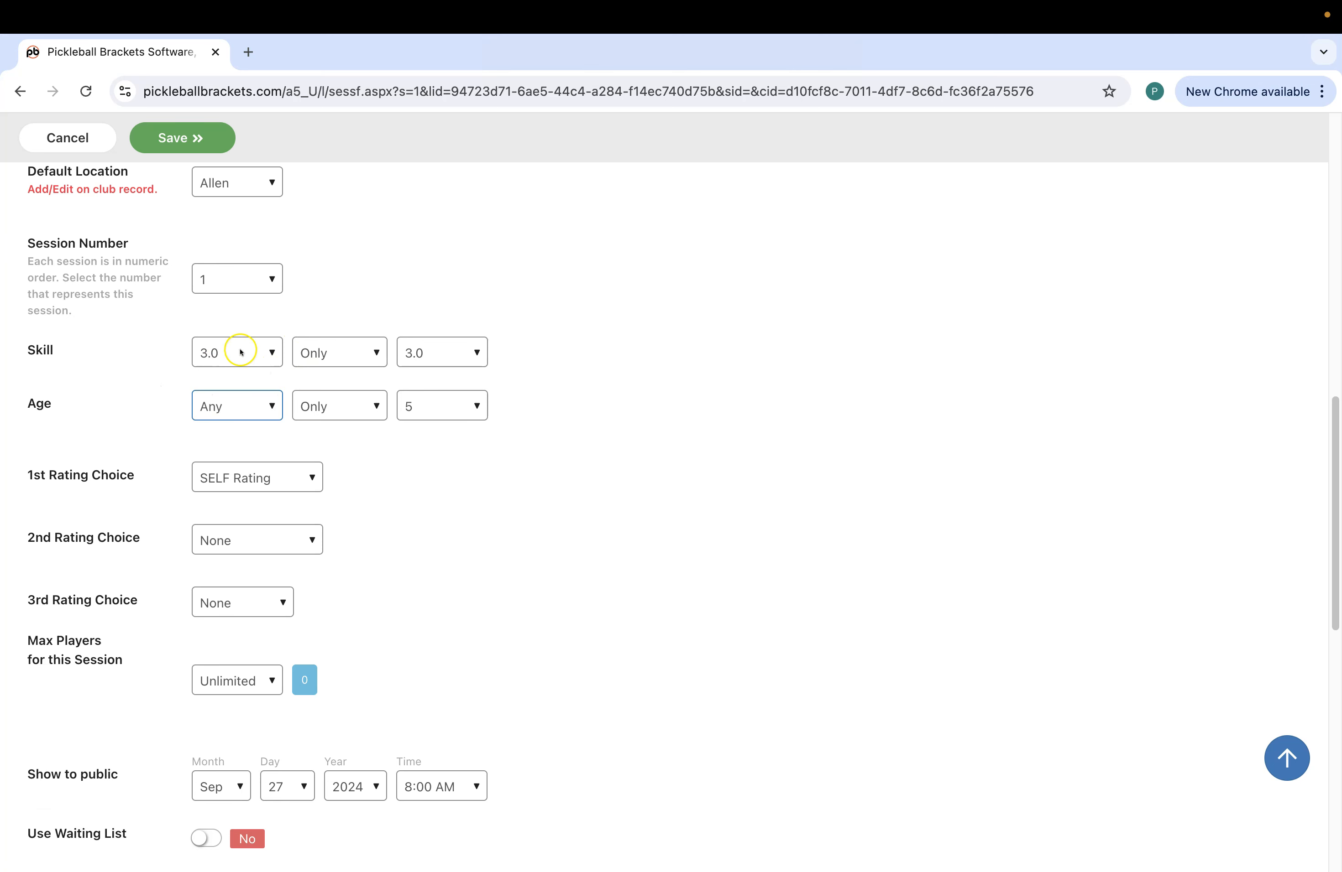
# Step: Set the first rating choice to DUPR and the second rating choice to SELF Rating
pyautogui.click(308, 475)
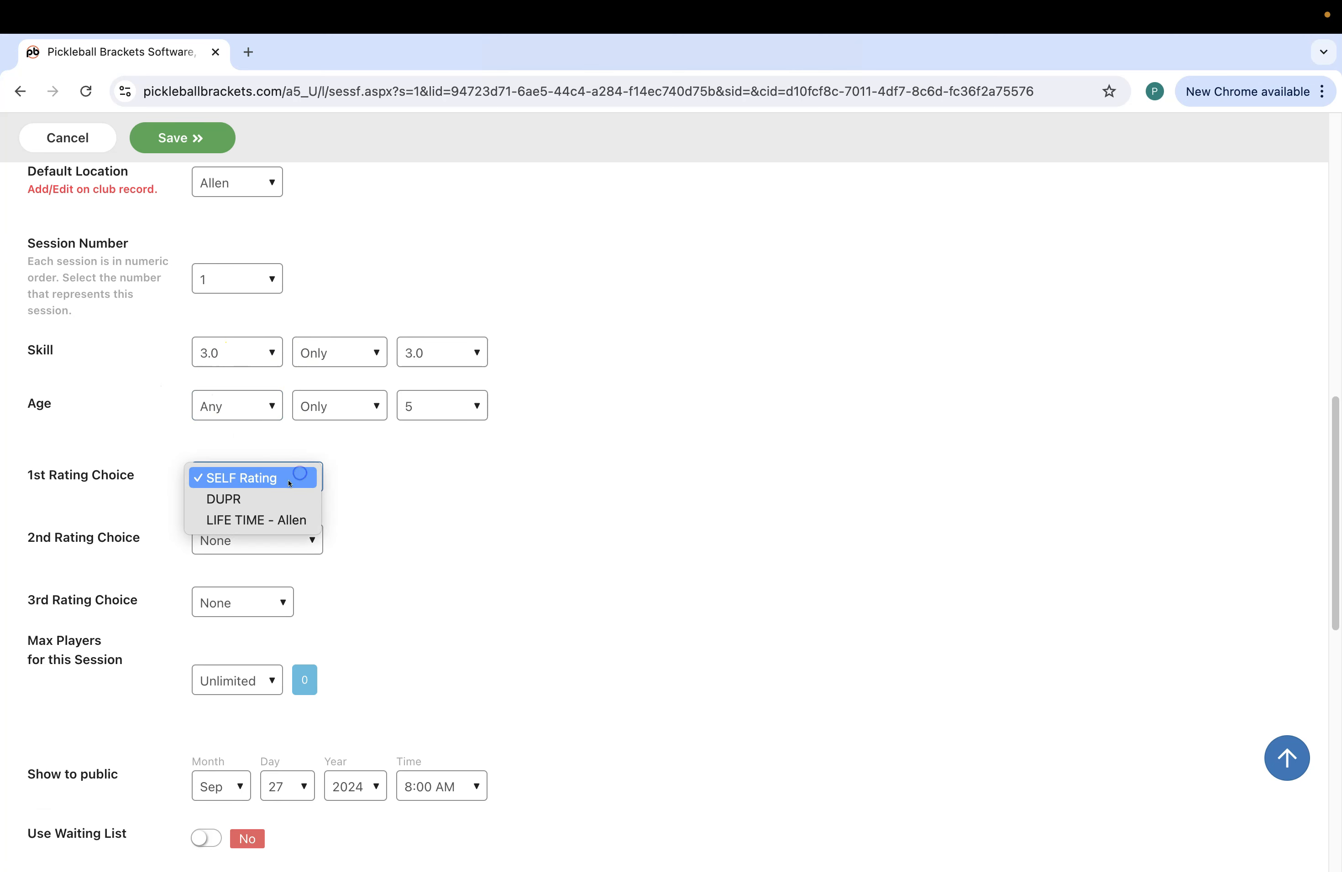
pyautogui.click(266, 499)
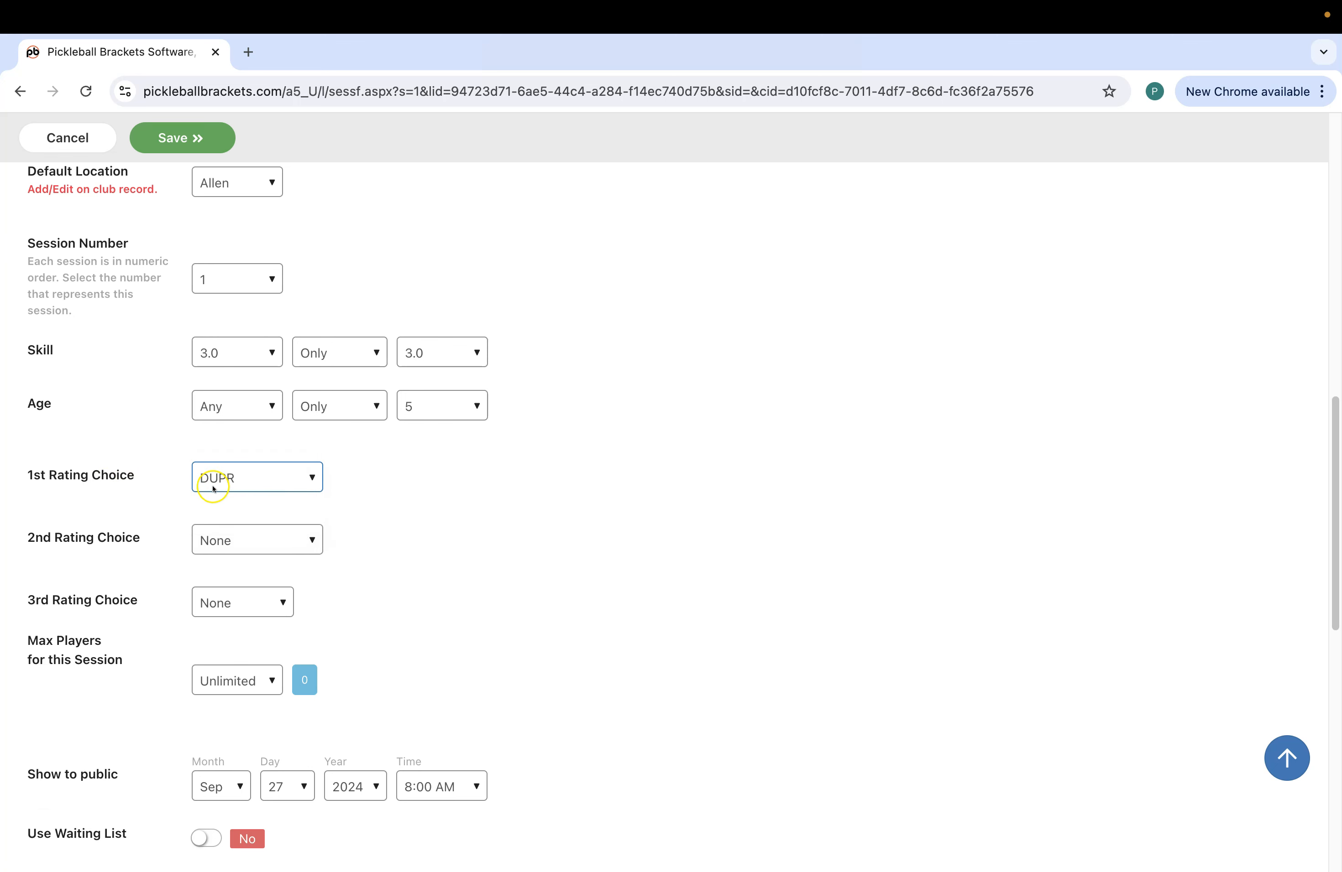
pyautogui.click(254, 480)
pyautogui.click(221, 540)
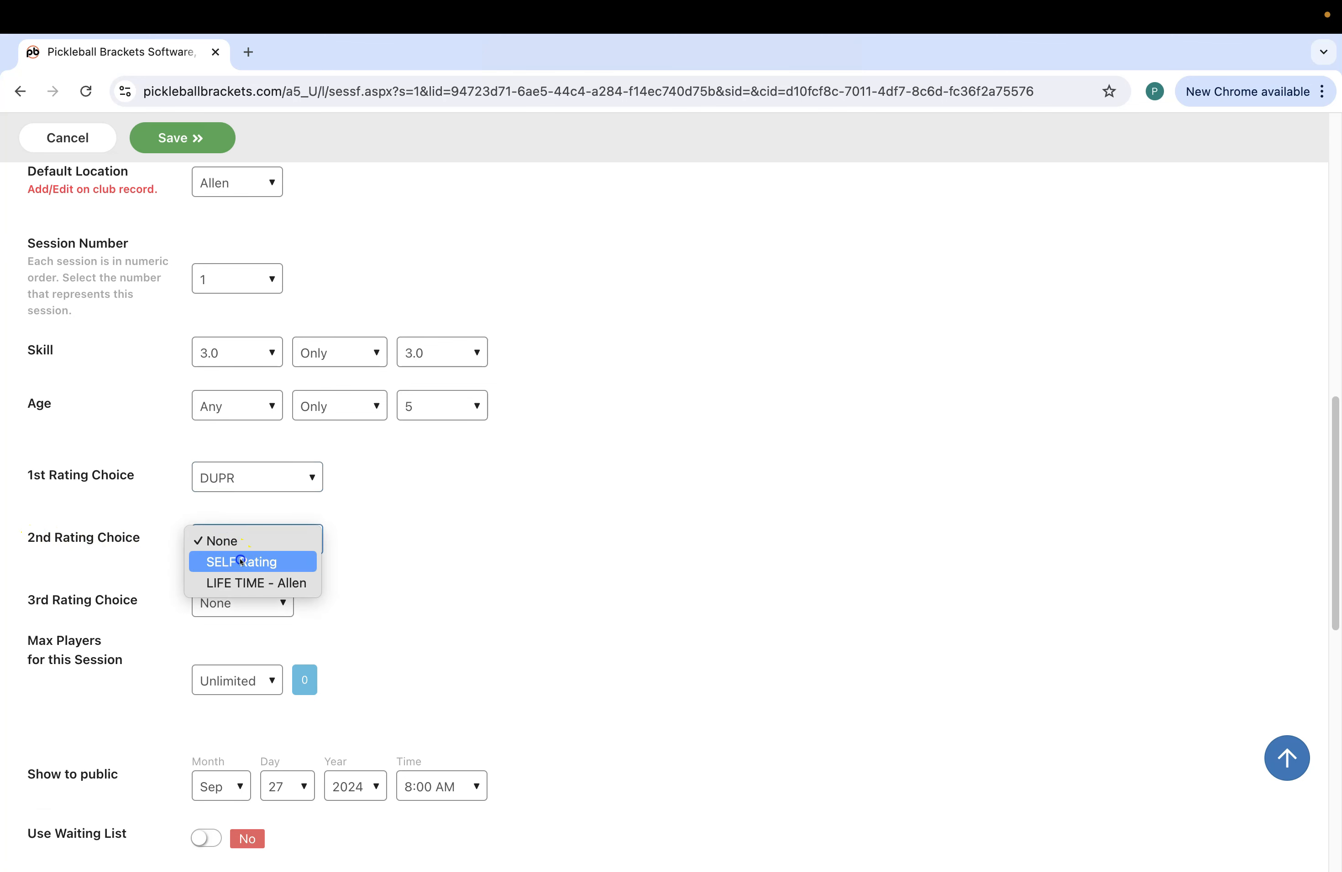
pyautogui.click(240, 558)
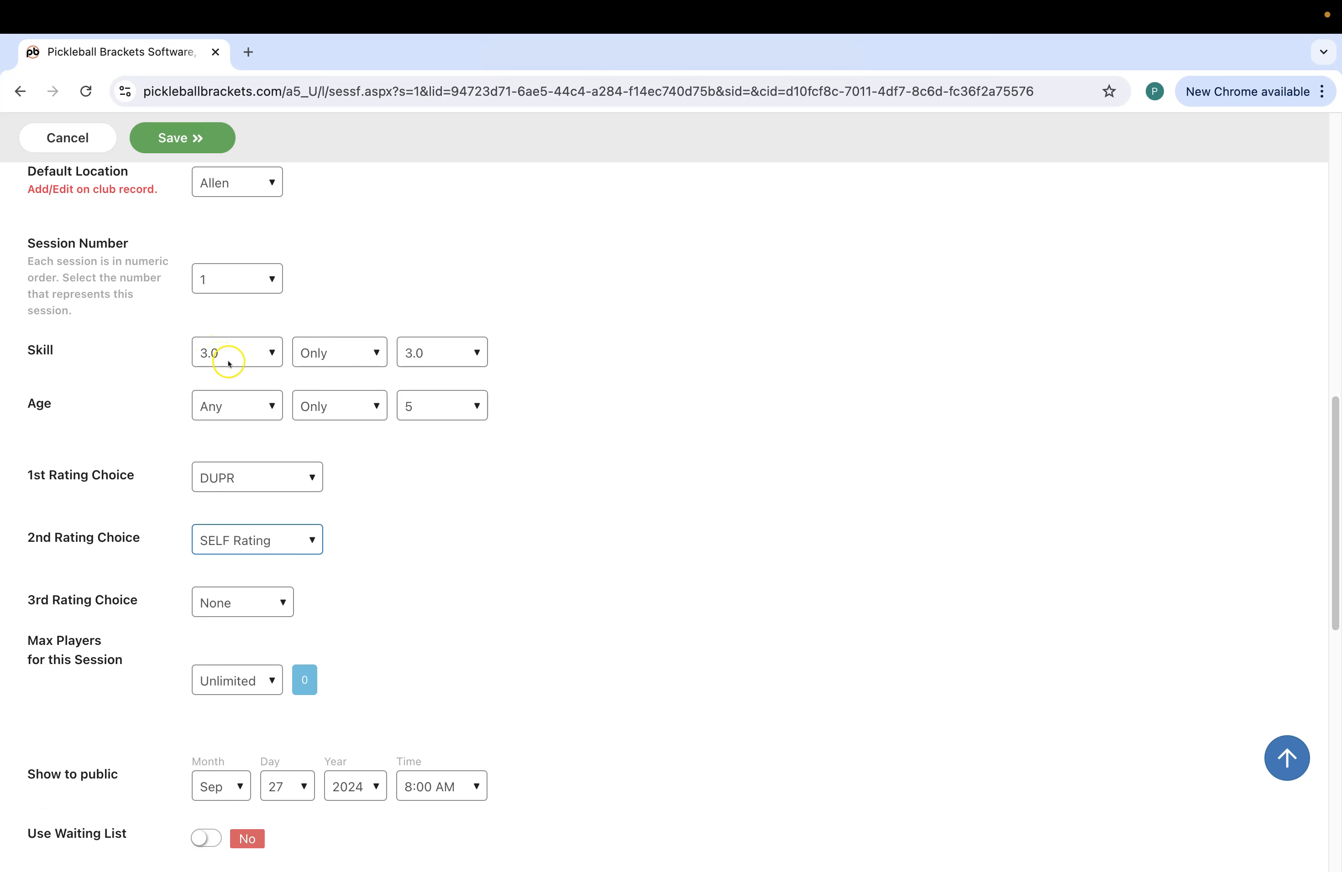
# Step: Limit the maximum number of players for this session to 12
pyautogui.scroll(-2, 332, 516)
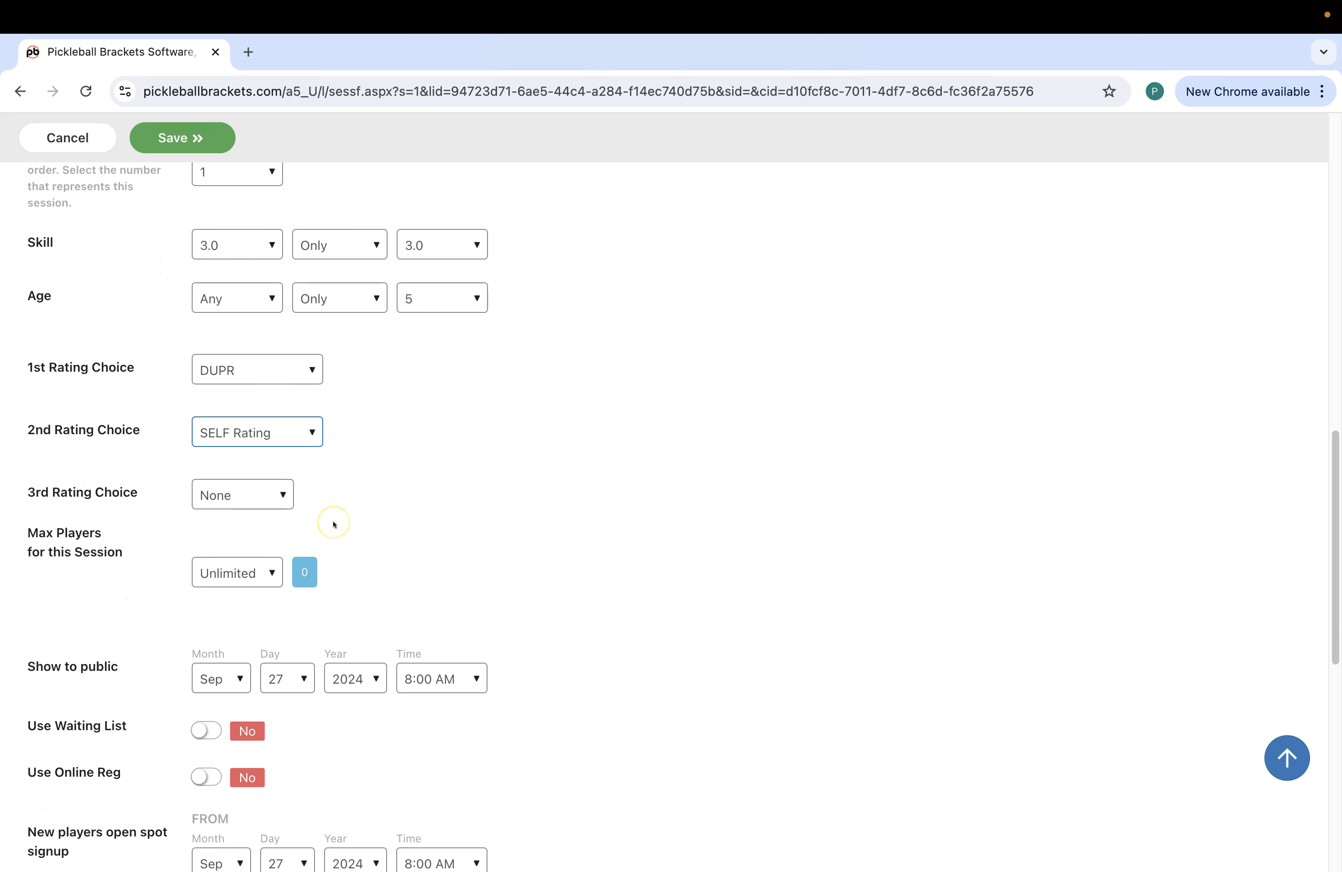
pyautogui.scroll(-2, 333, 524)
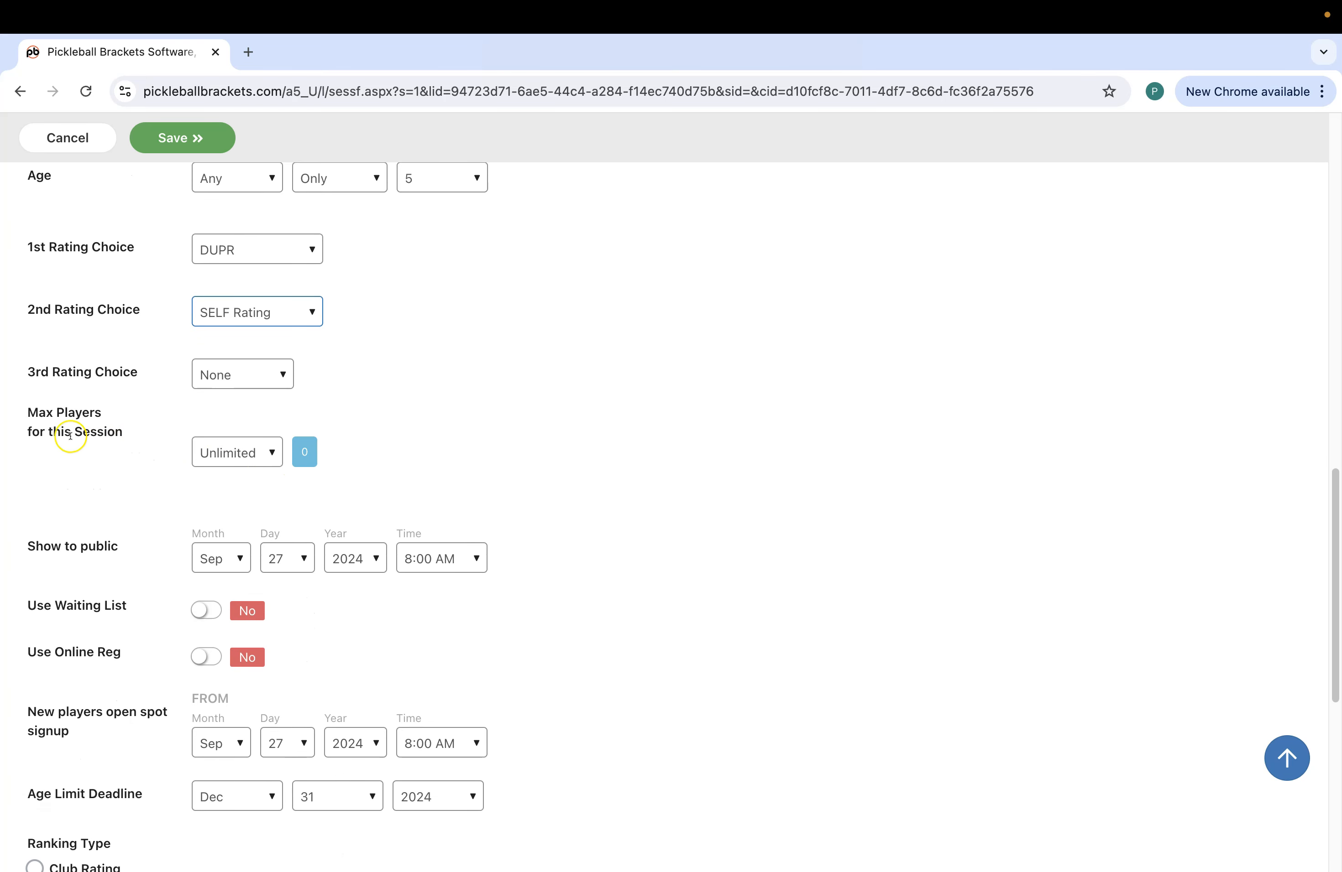
pyautogui.click(270, 464)
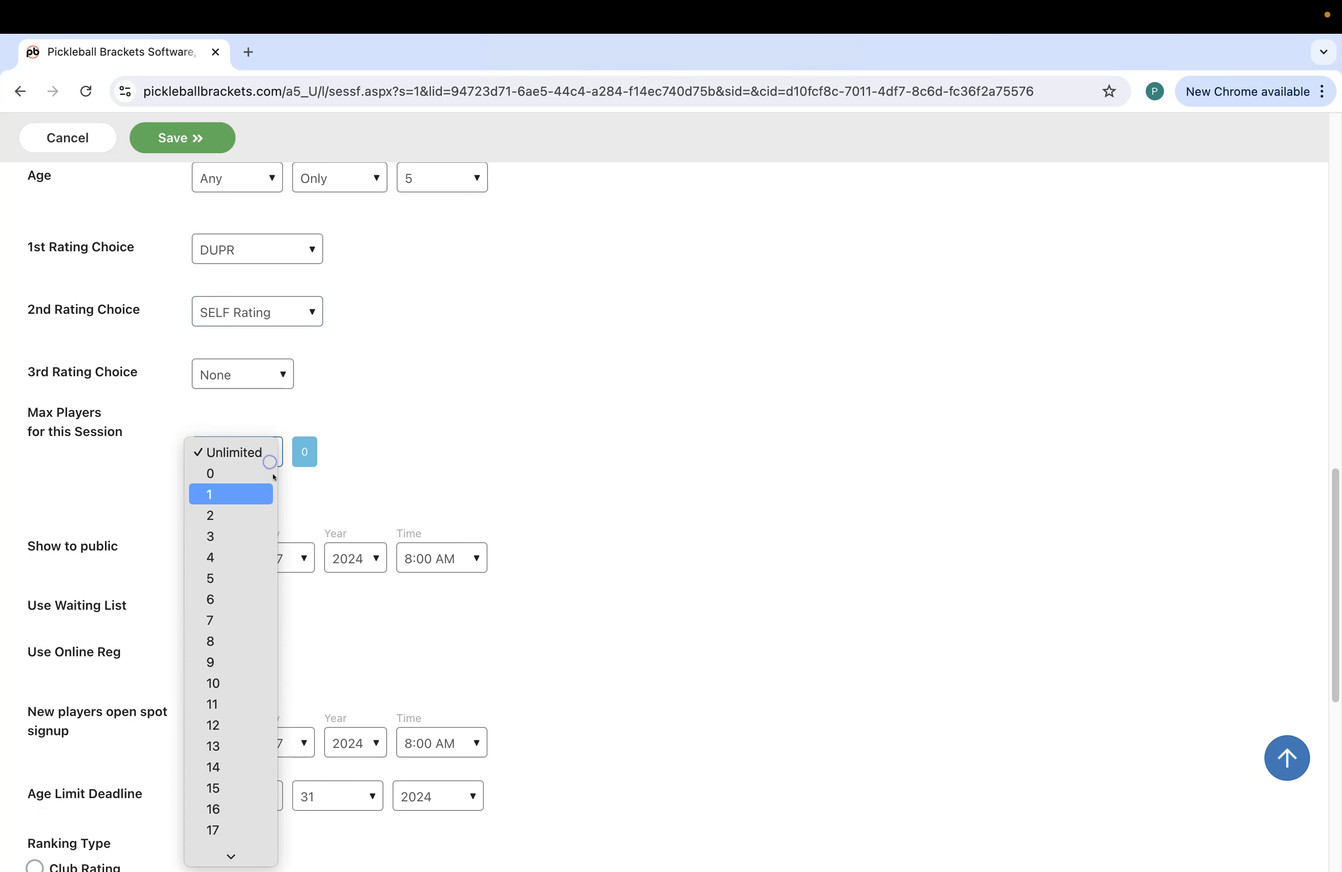
pyautogui.click(243, 720)
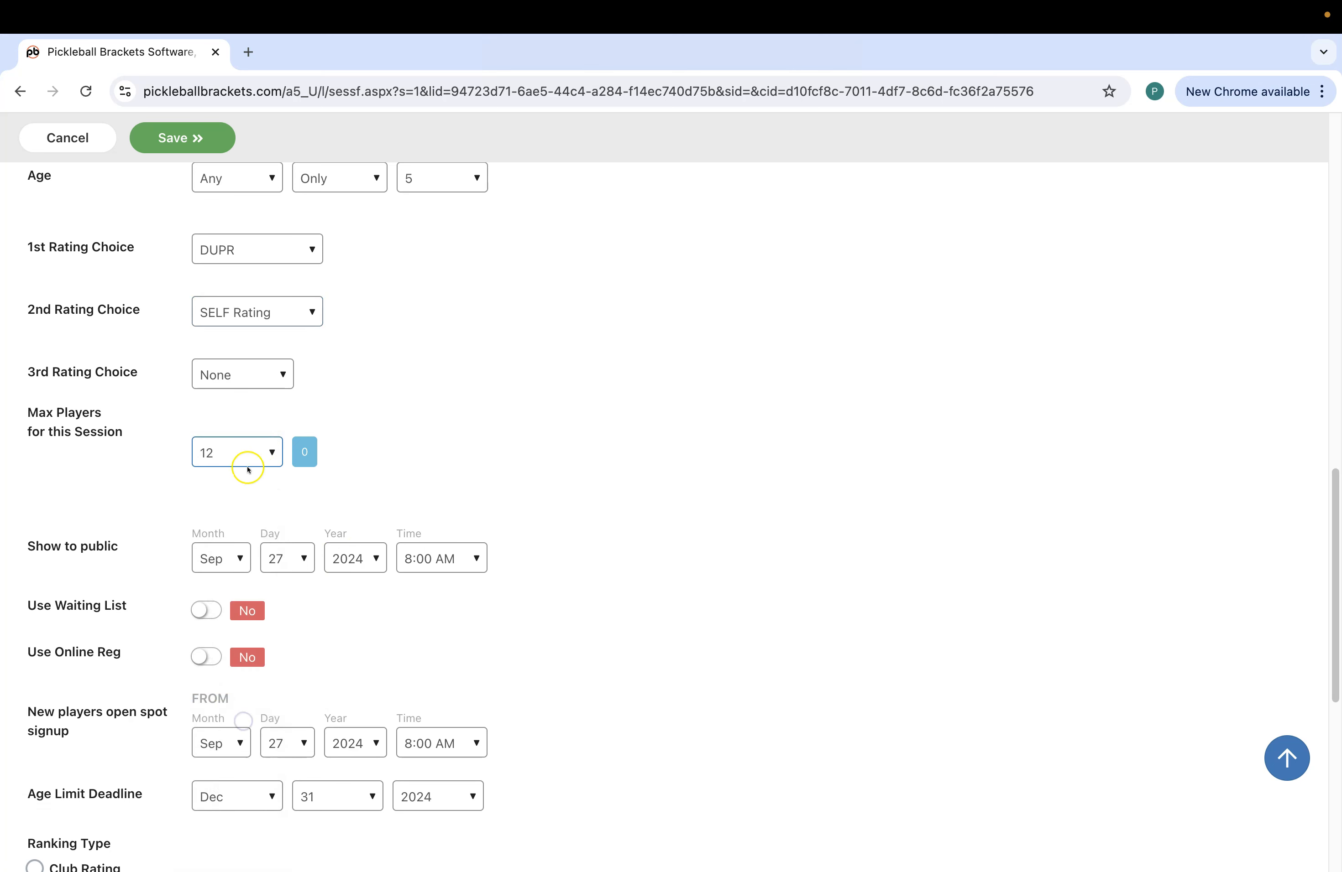
pyautogui.scroll(-1, 262, 453)
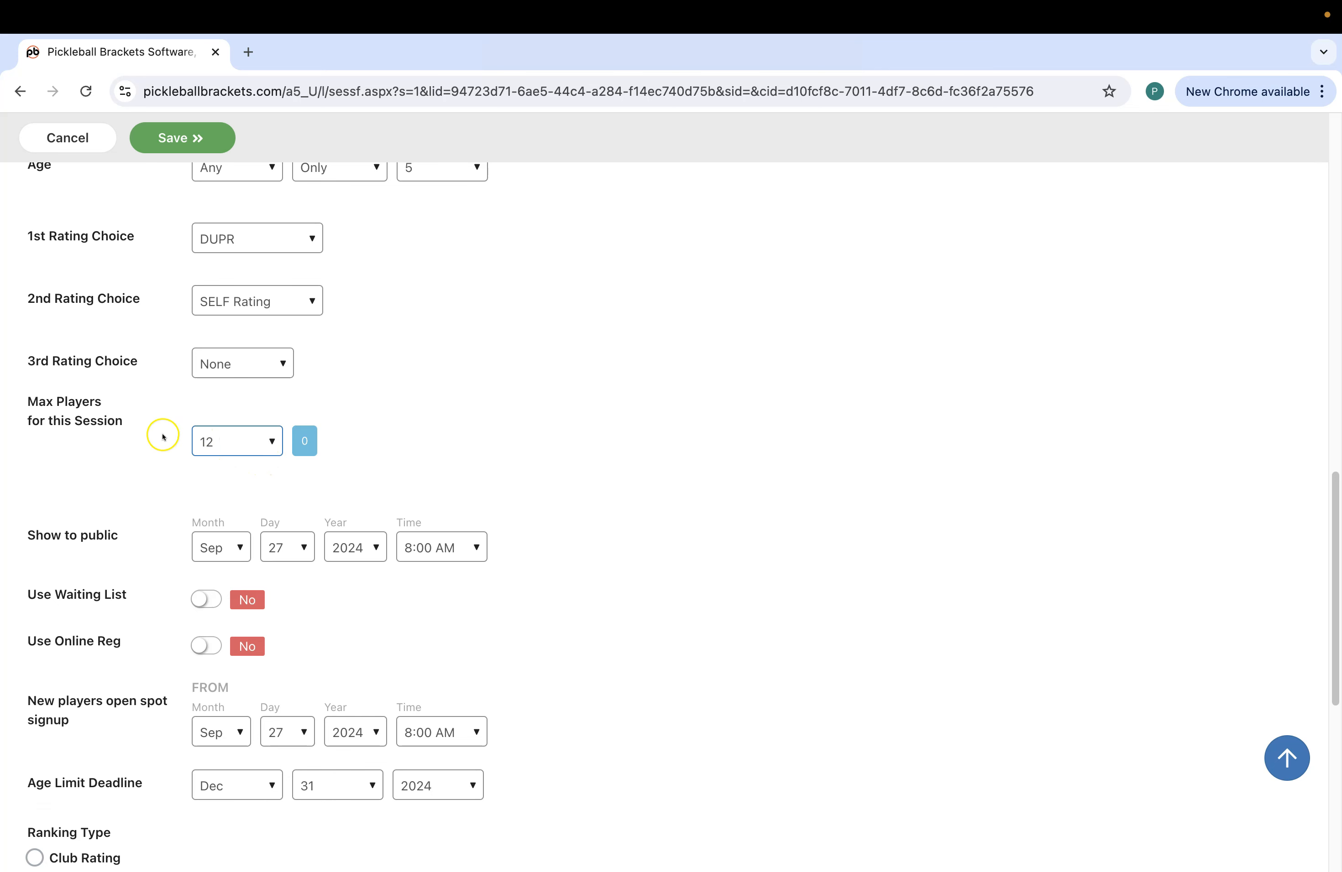
# Step: Enable both the waiting list and online registration for the session
pyautogui.scroll(-3, 179, 479)
pyautogui.scroll(-1, 179, 480)
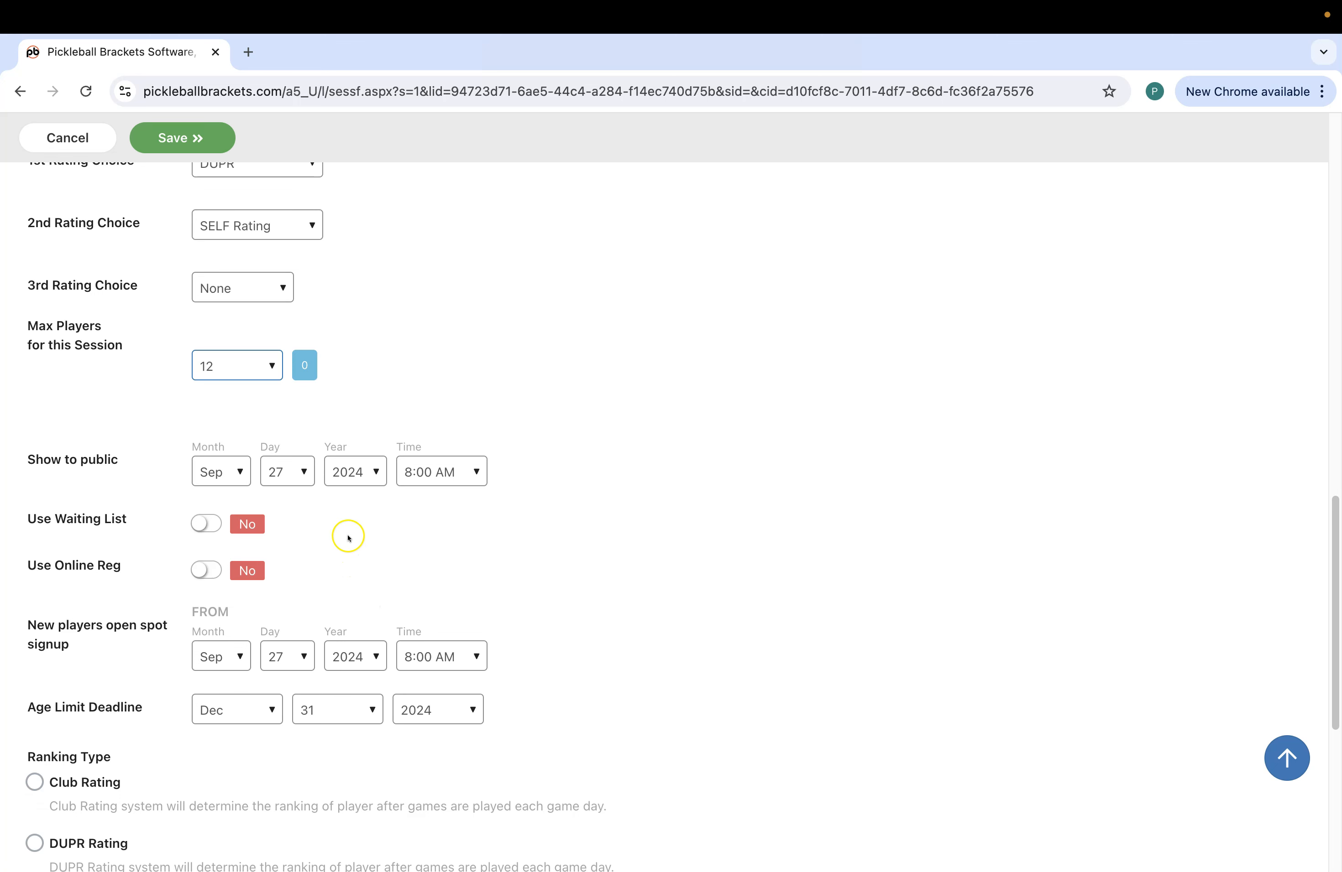
pyautogui.click(208, 523)
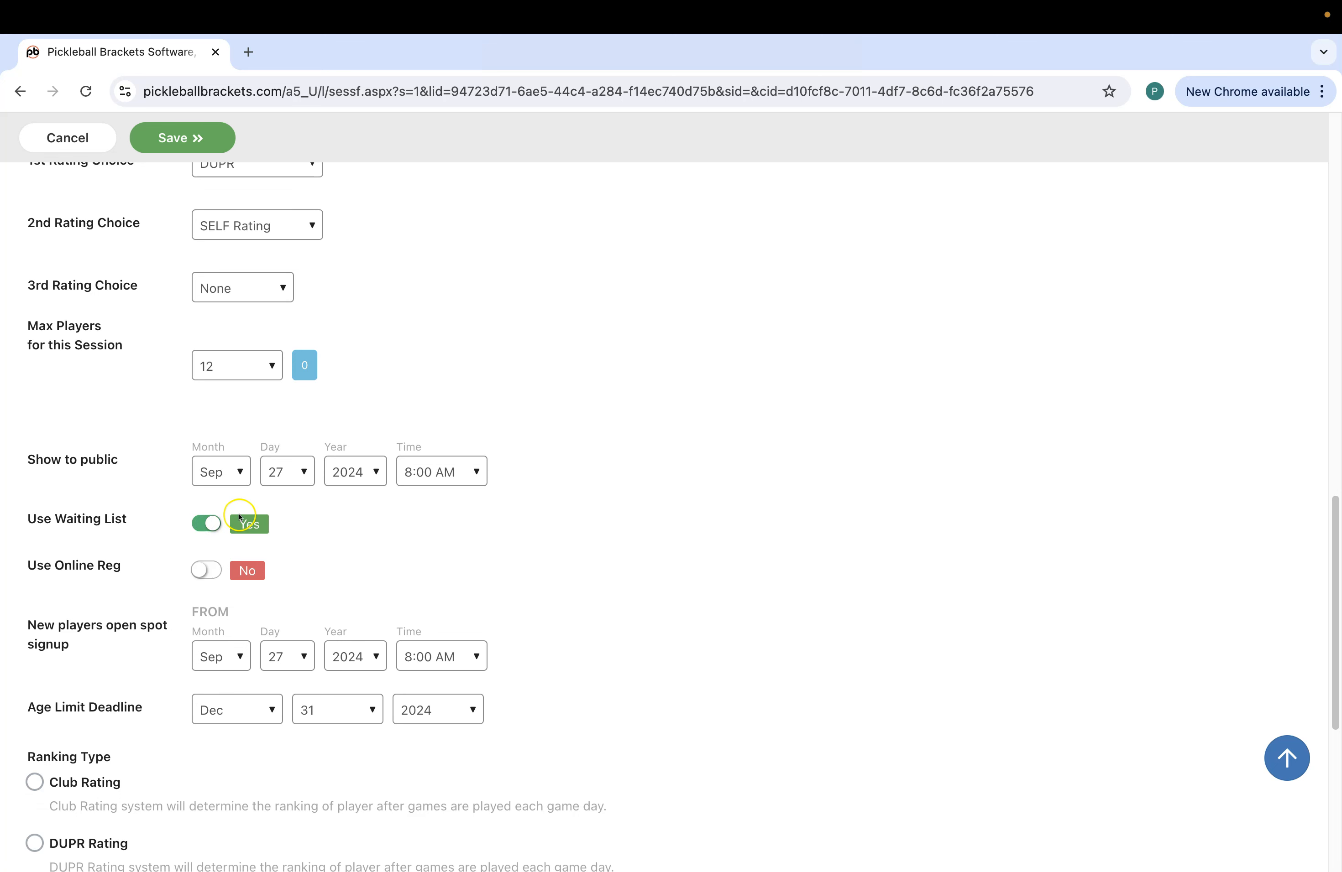
pyautogui.click(204, 572)
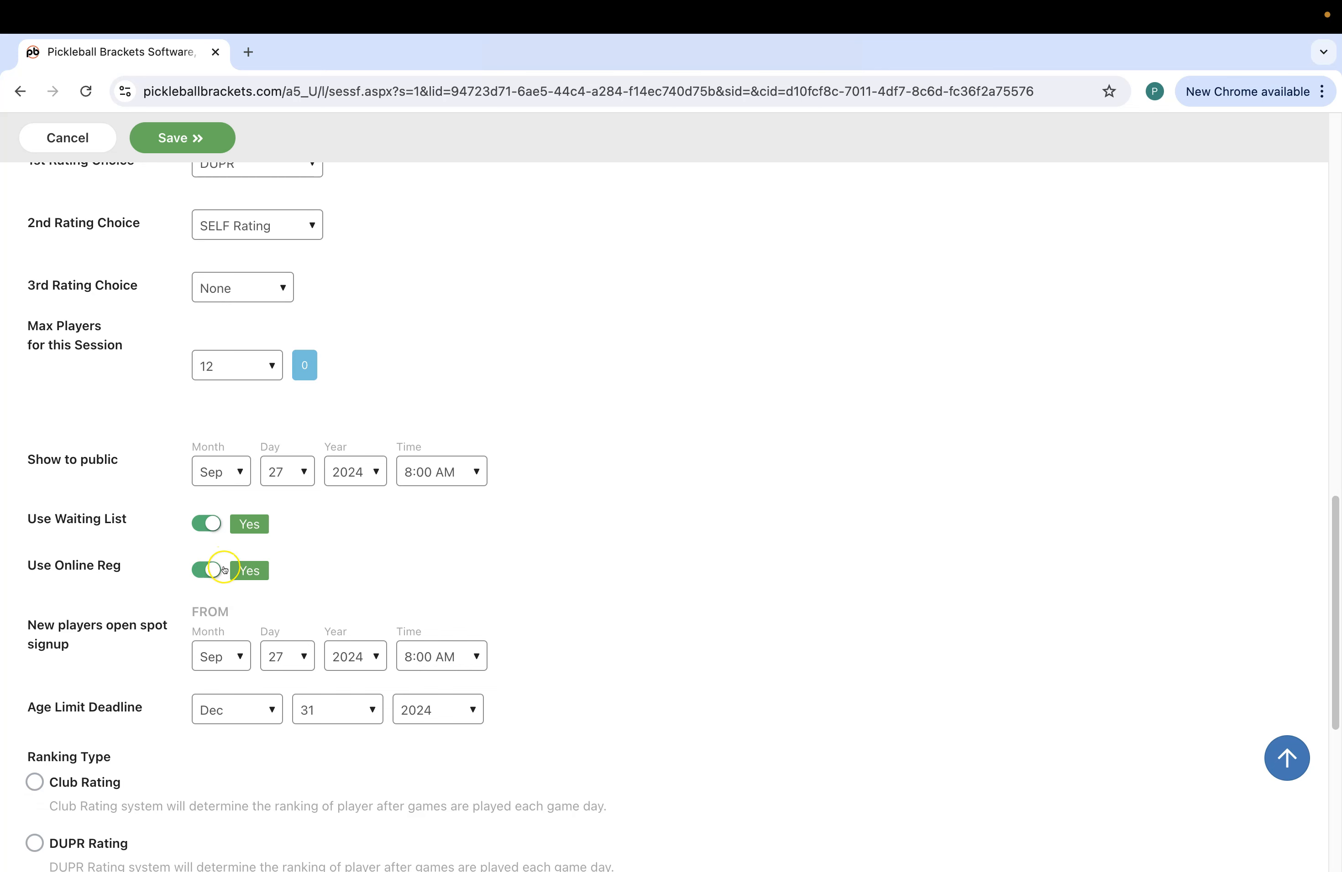
# Step: Choose DUPR Rating as the session's ranking type, keeping the default signup date and age limit deadline
pyautogui.scroll(-1, 289, 575)
pyautogui.scroll(-4, 288, 577)
pyautogui.scroll(-2, 278, 589)
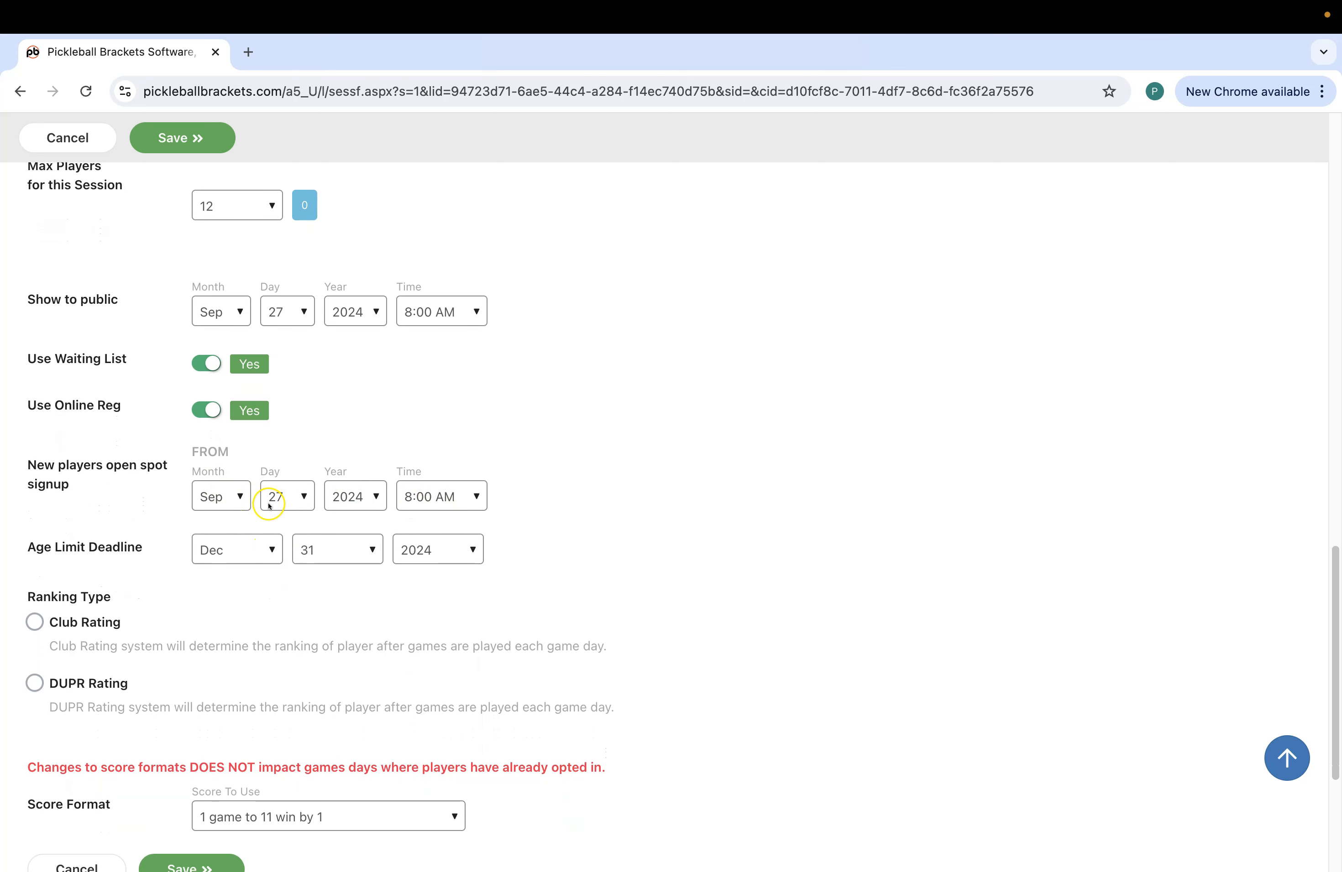
pyautogui.scroll(-2, 272, 508)
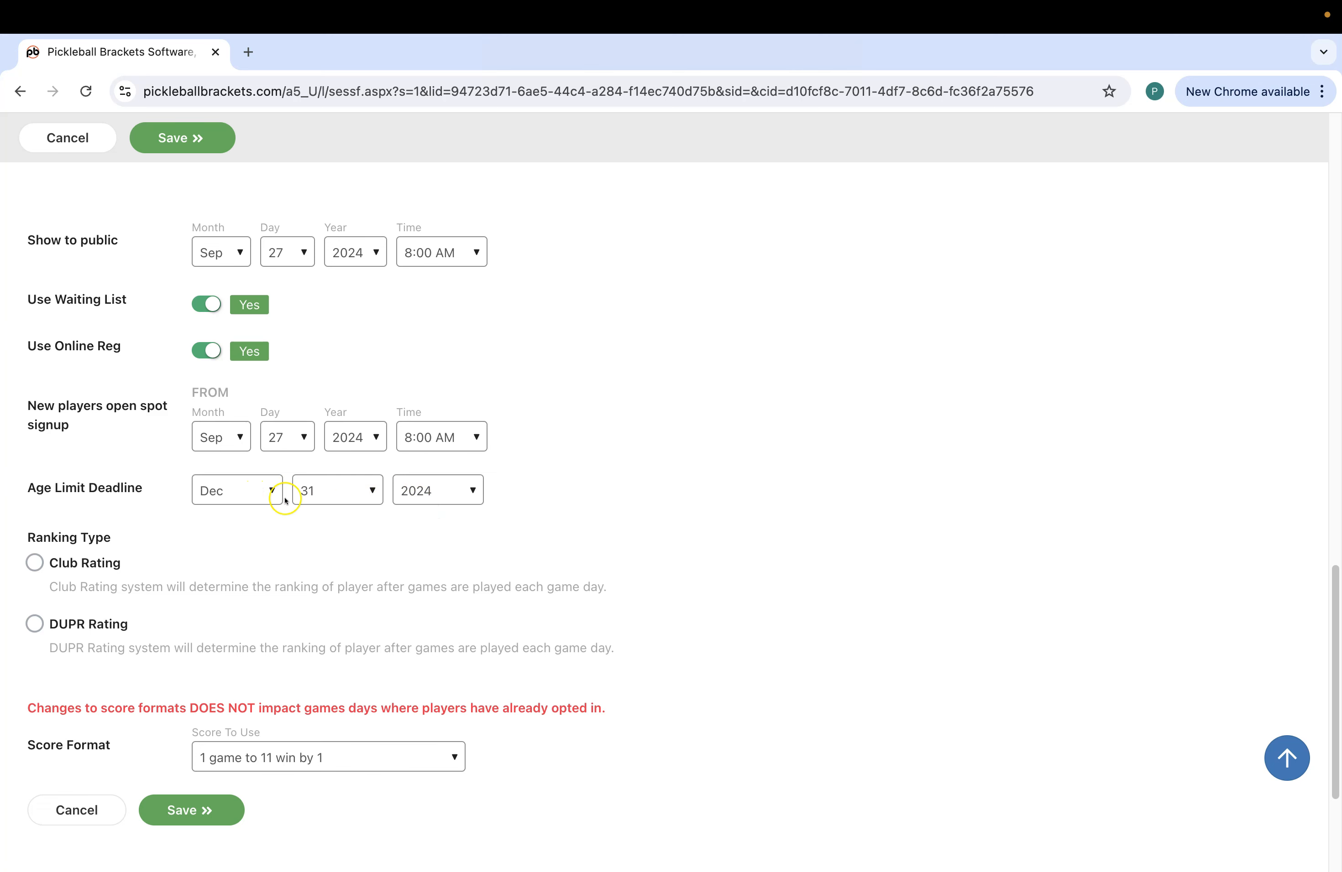
pyautogui.scroll(-3, 168, 533)
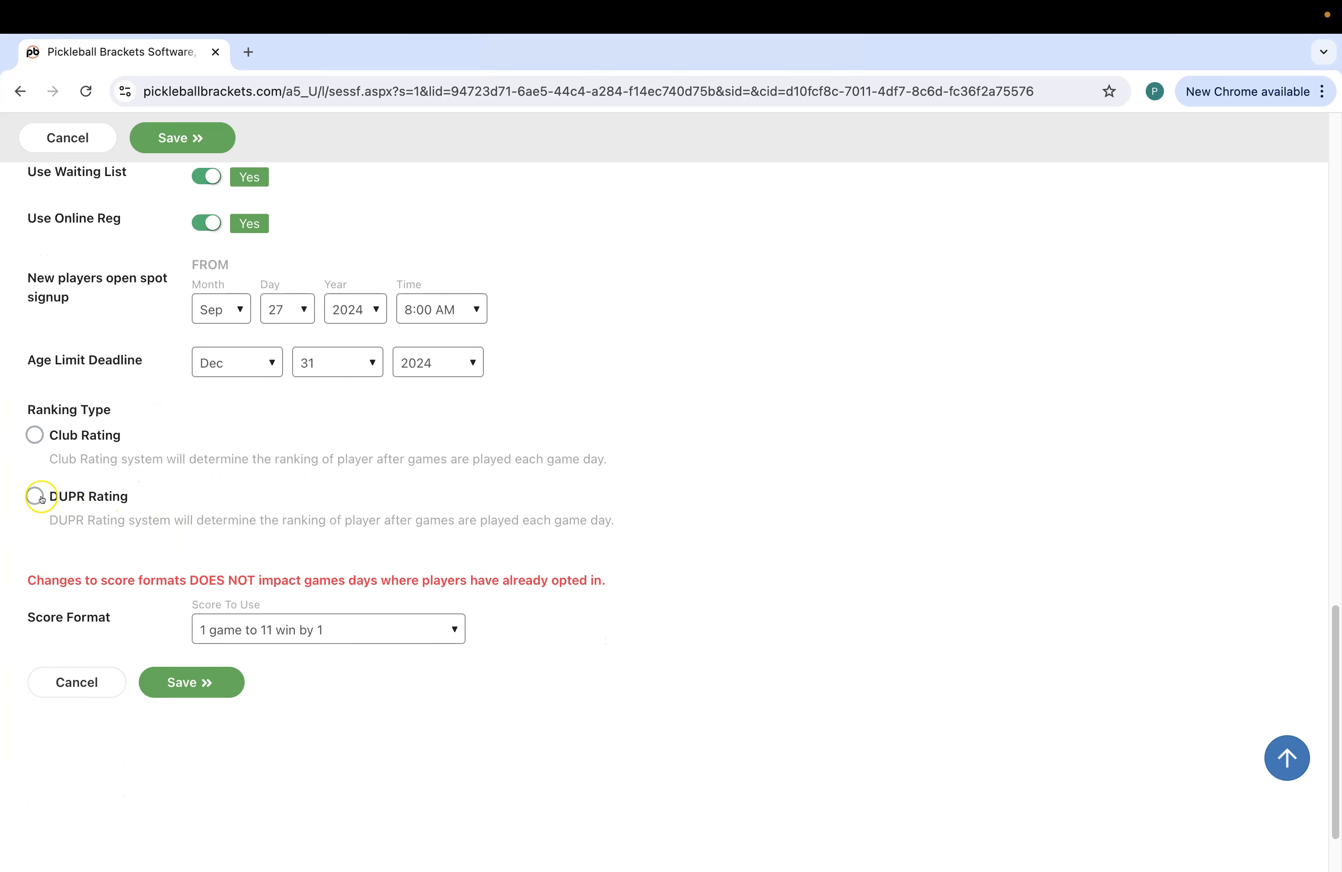
pyautogui.click(37, 496)
# Step: Keep the score format at 1 game to 11 win by 1 and save the session's basic info
pyautogui.scroll(-1, 277, 560)
pyautogui.scroll(-3, 277, 560)
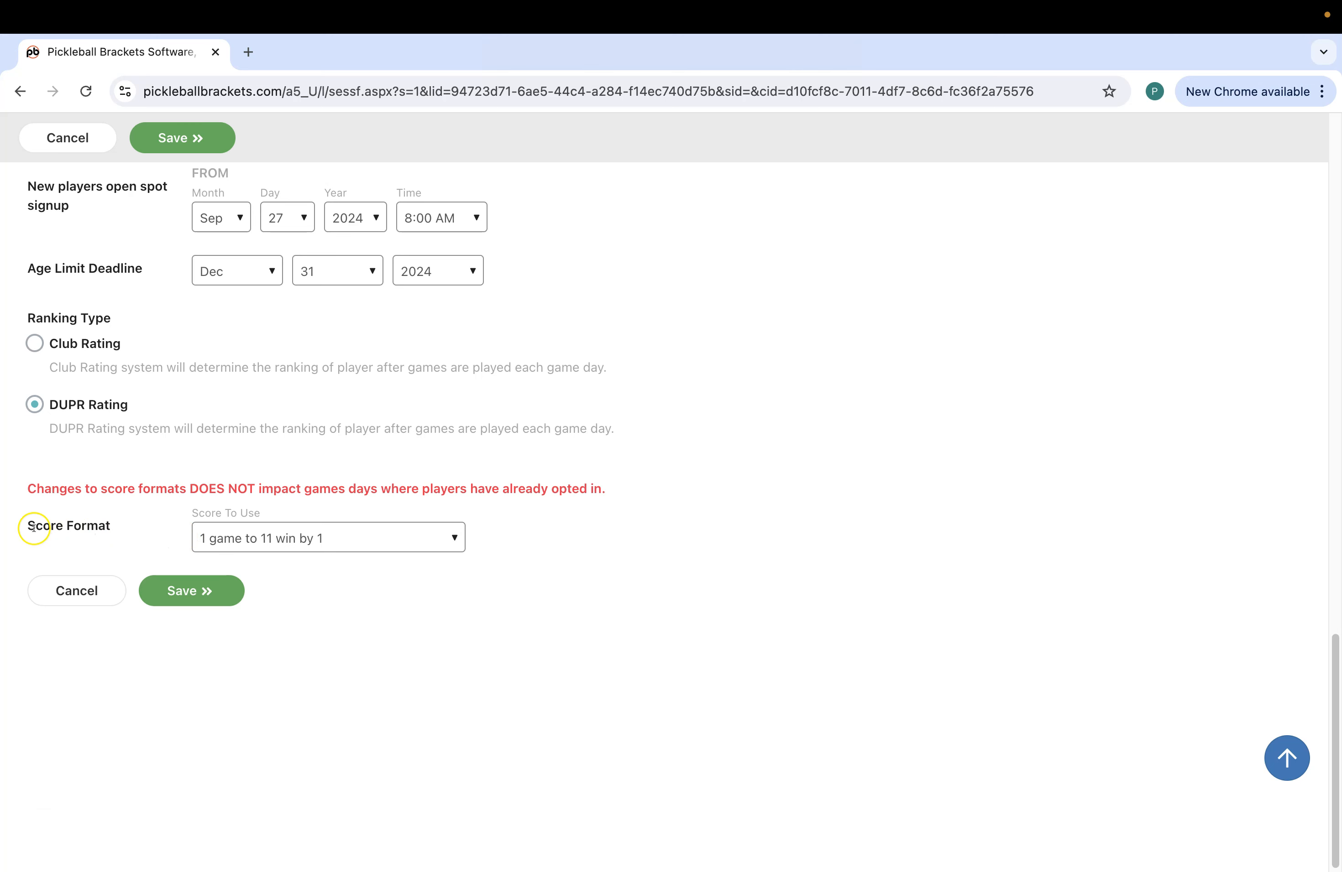
pyautogui.click(270, 547)
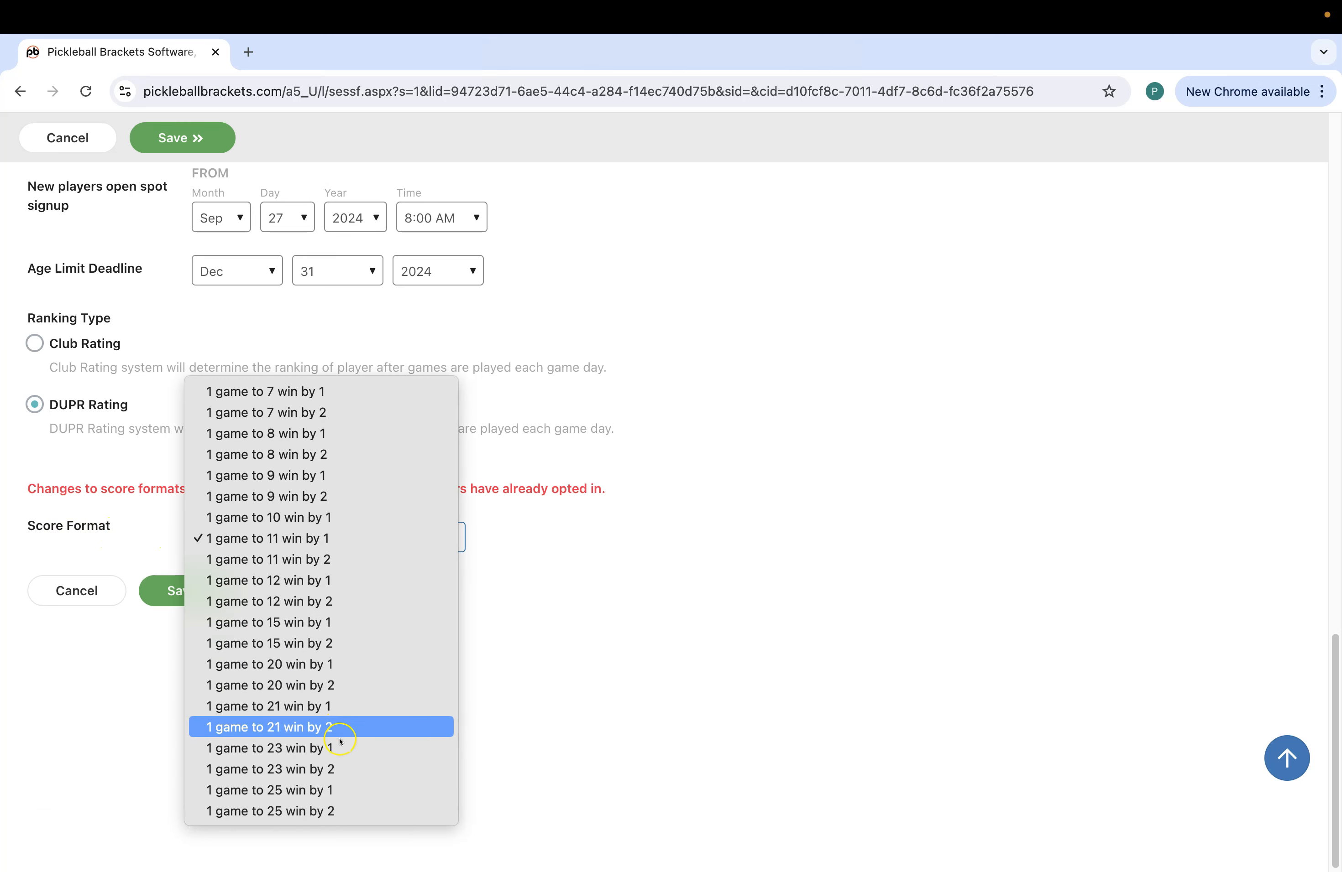
pyautogui.click(310, 538)
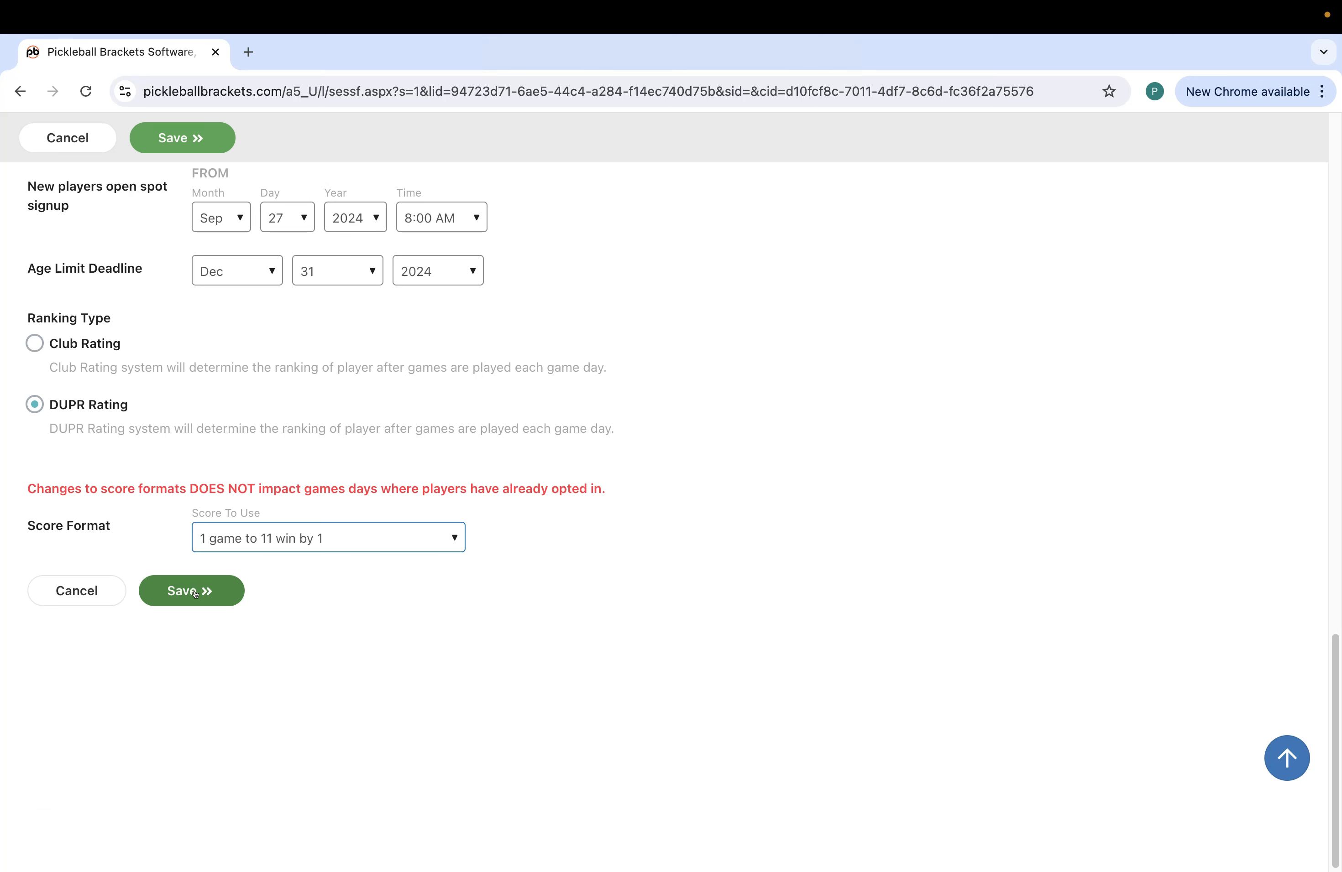
pyautogui.click(321, 566)
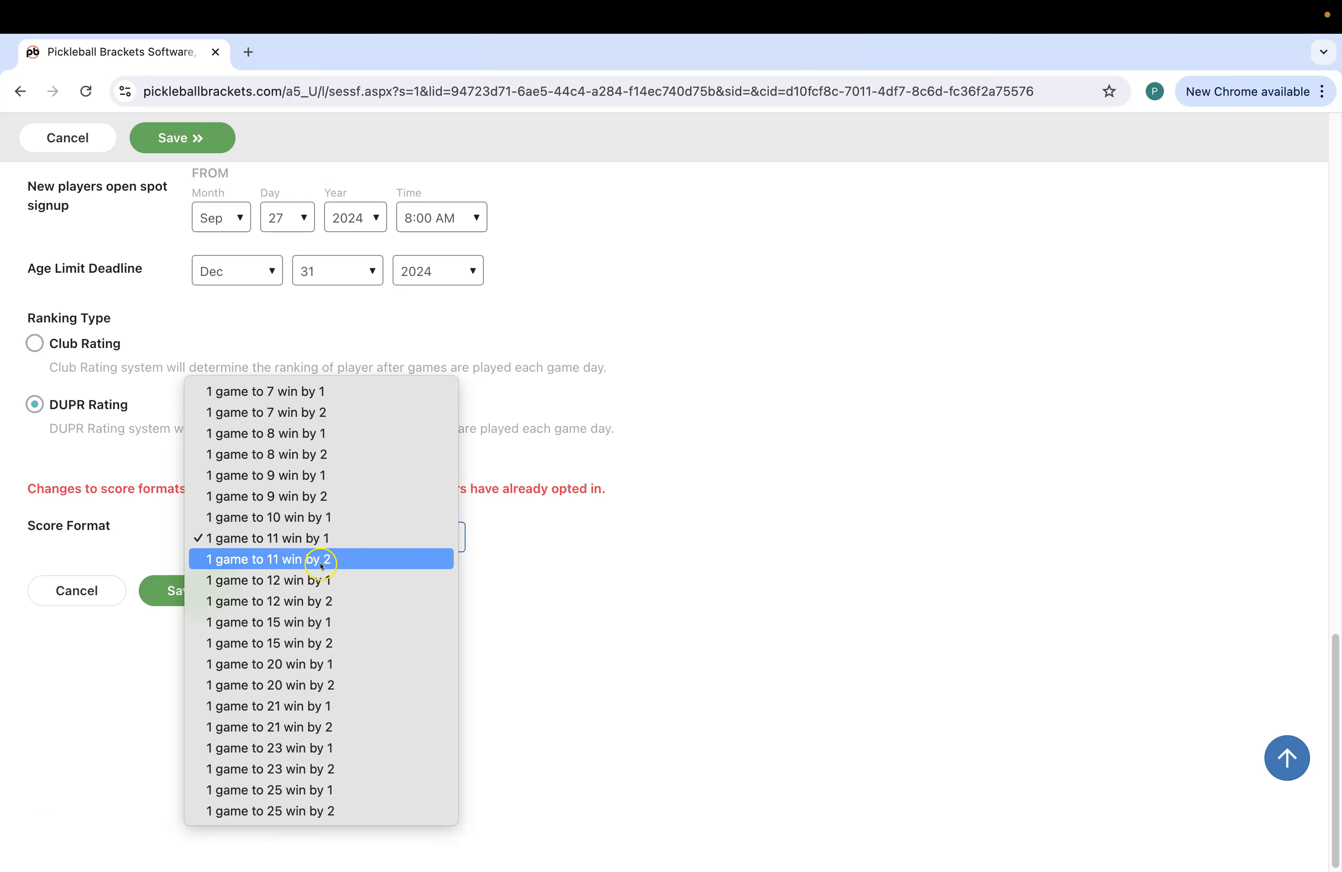
pyautogui.click(479, 557)
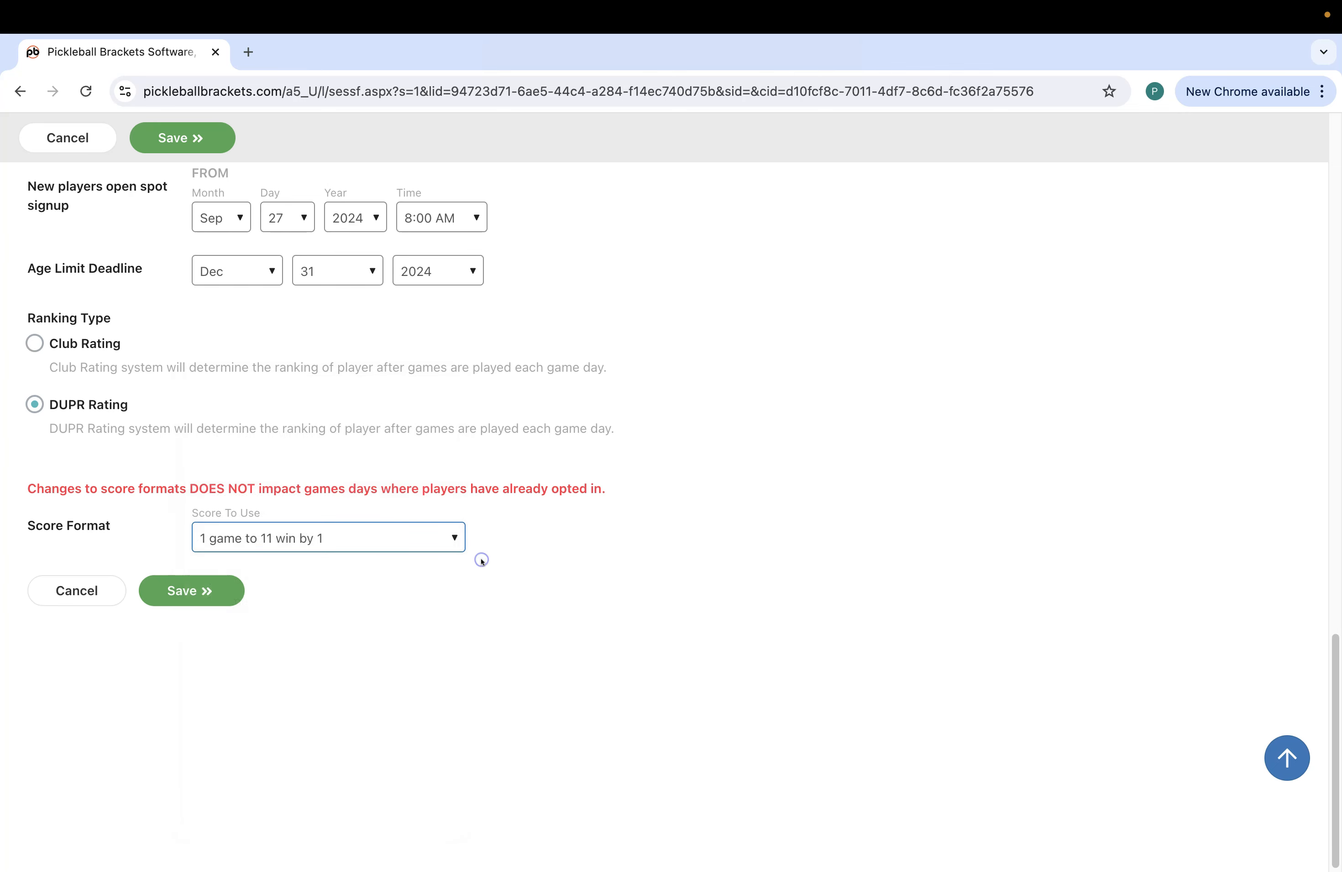
pyautogui.click(220, 591)
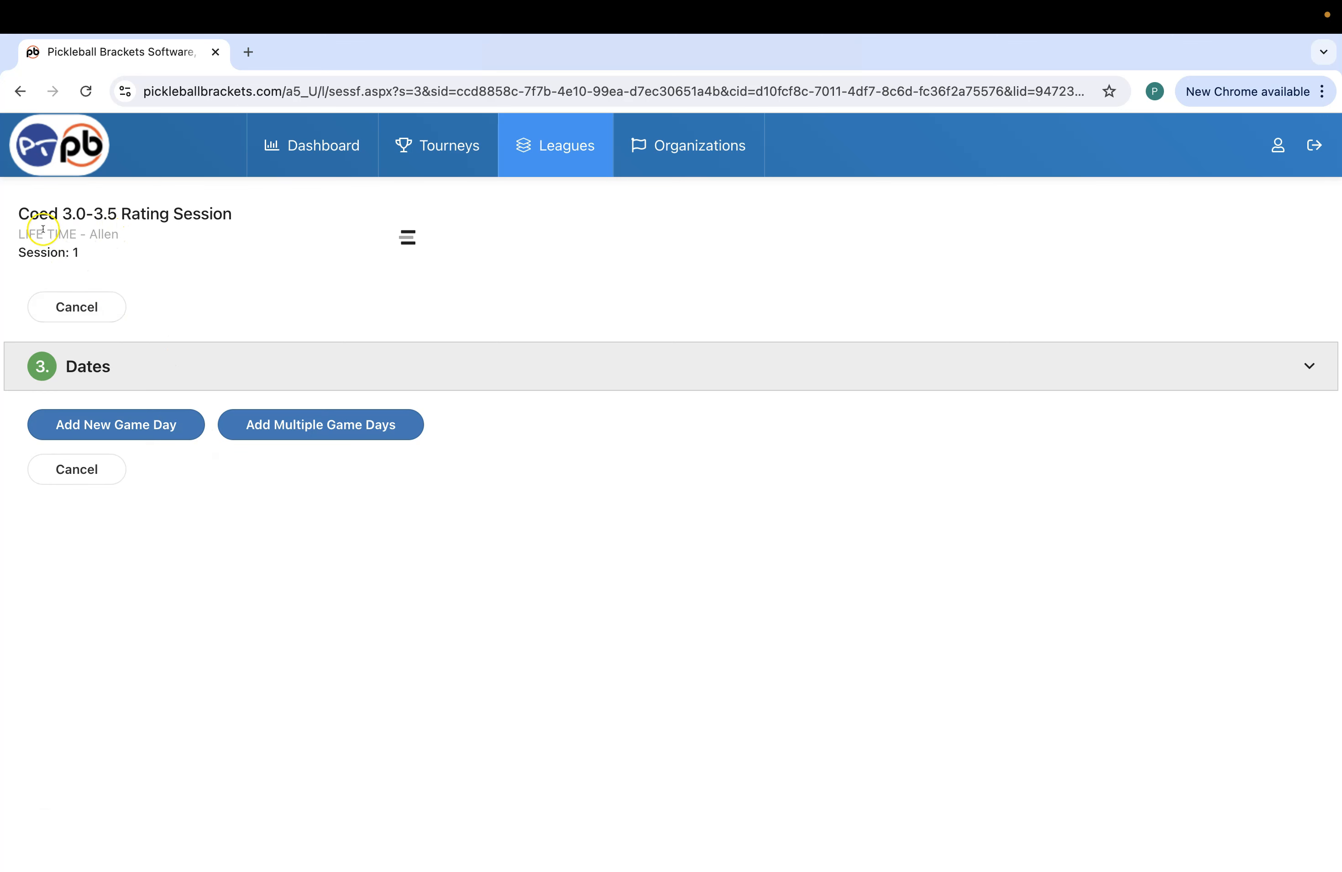
# Step: Start a new game day for Sep 27, 2024 at 8:00 AM, leaving its maximum players unlimited
pyautogui.click(125, 429)
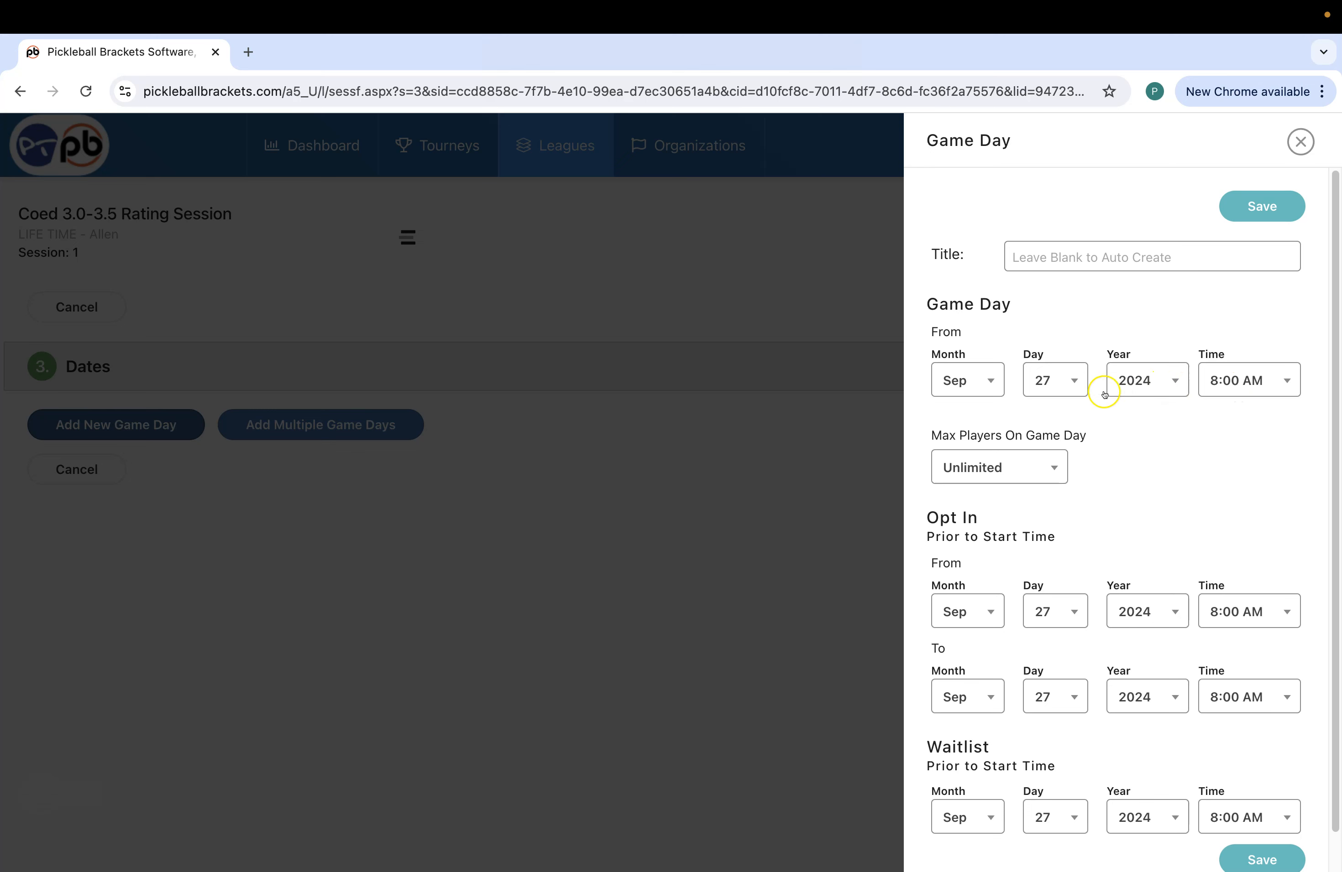
pyautogui.click(976, 467)
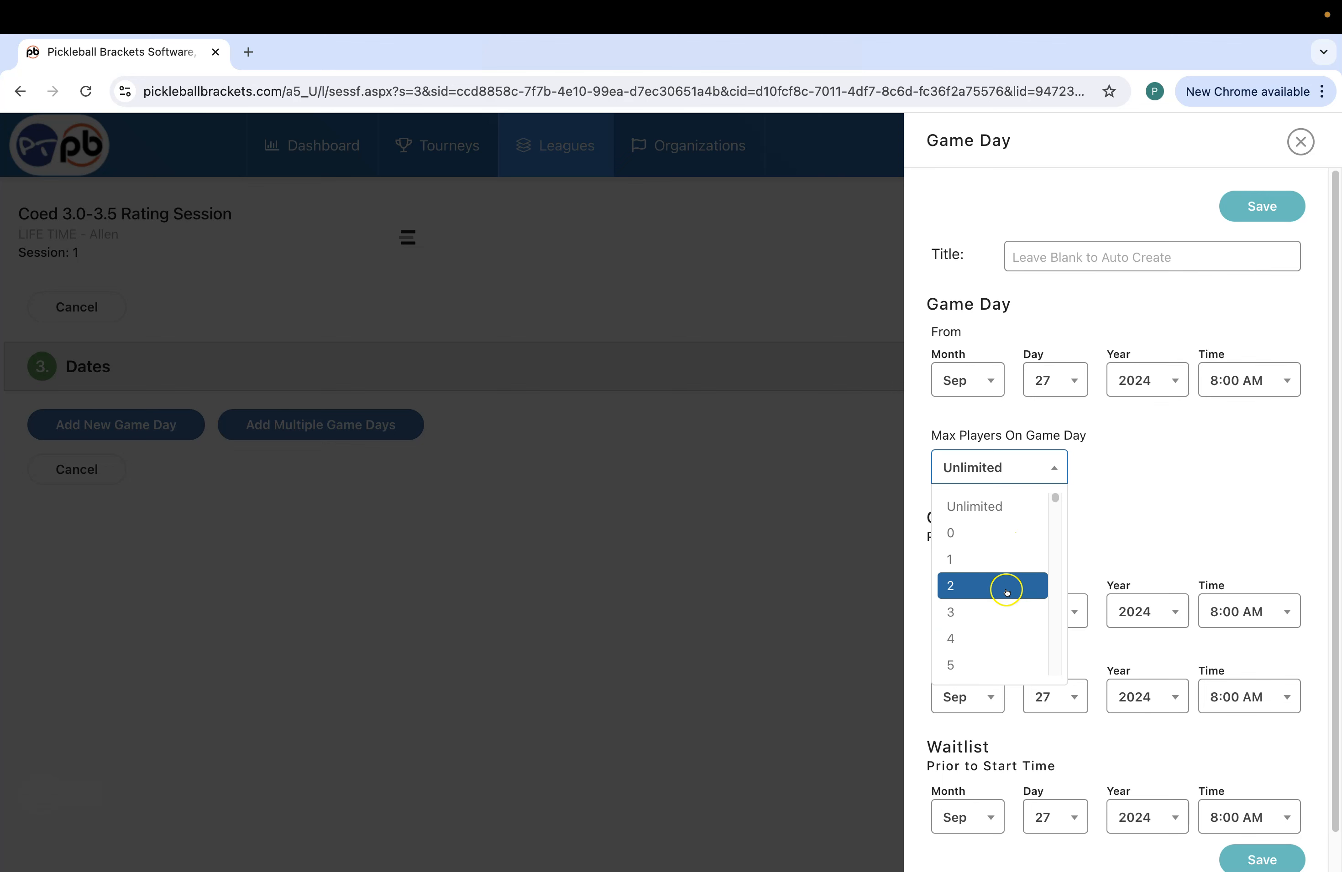
pyautogui.scroll(-2, 1007, 593)
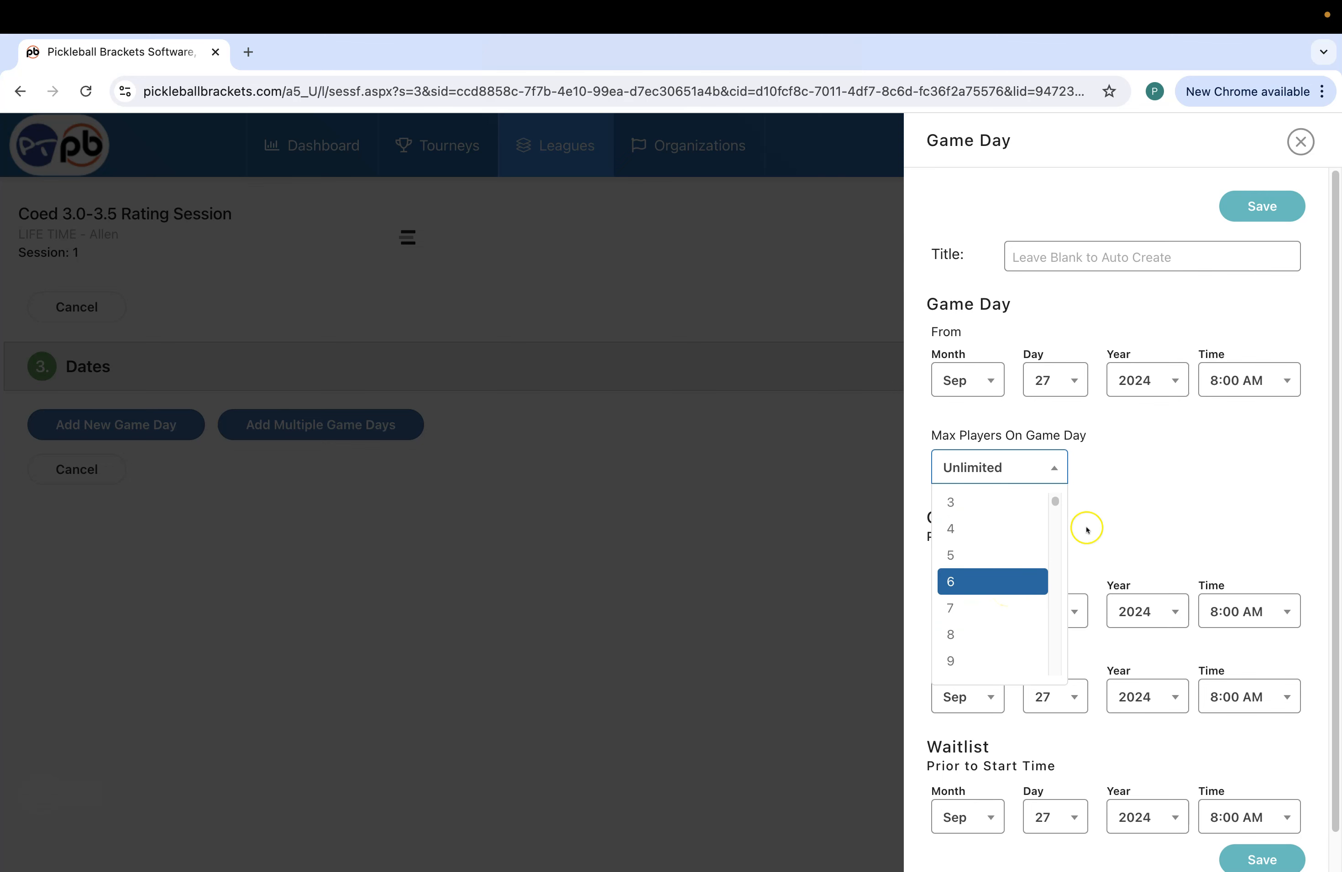
pyautogui.click(1104, 516)
# Step: Keep the default opt-in and waitlist dates for the new game day and save it
pyautogui.scroll(-1, 1105, 518)
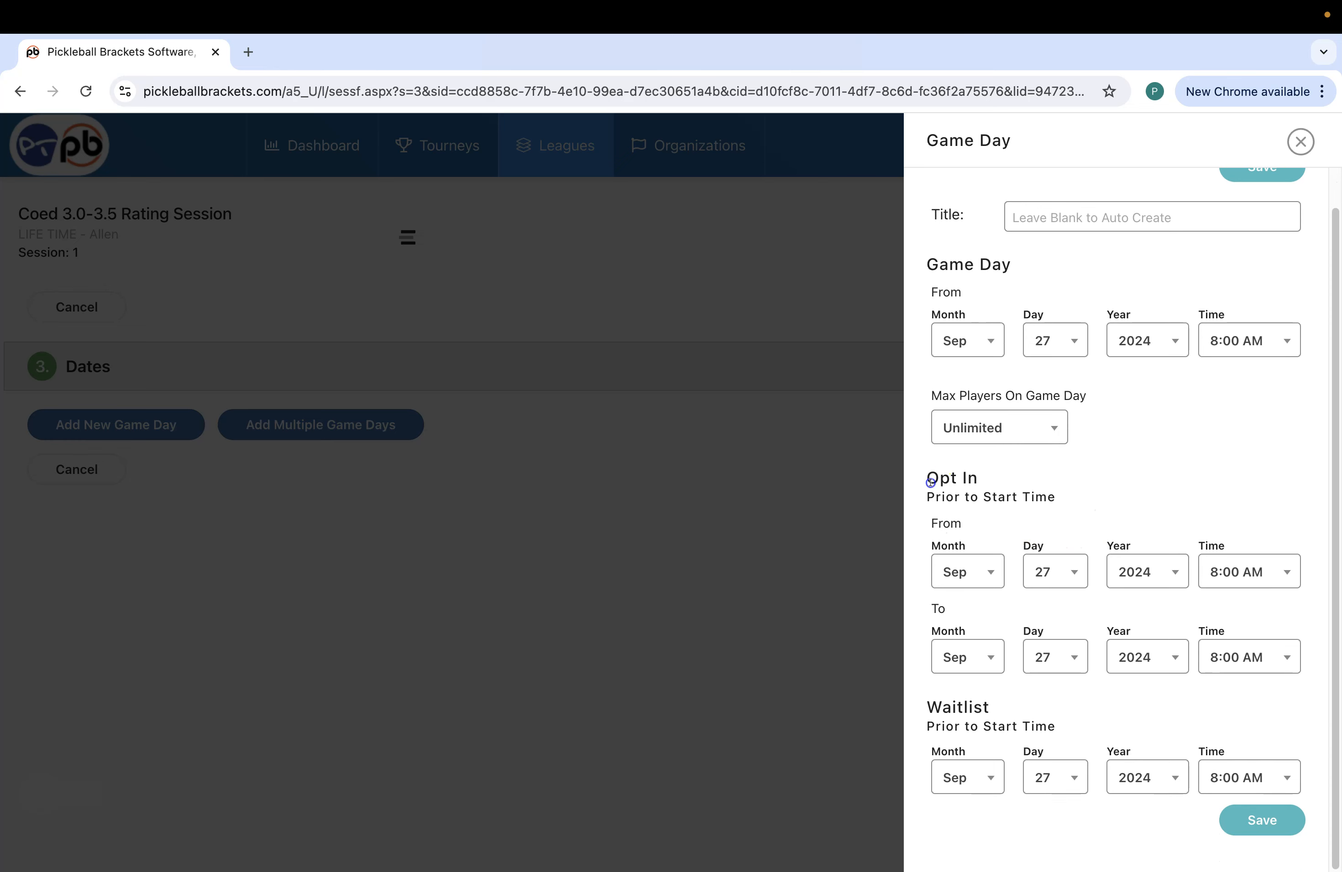
pyautogui.moveTo(929, 483); pyautogui.dragTo(980, 484)
pyautogui.click(1000, 490)
pyautogui.moveTo(929, 715); pyautogui.dragTo(987, 712)
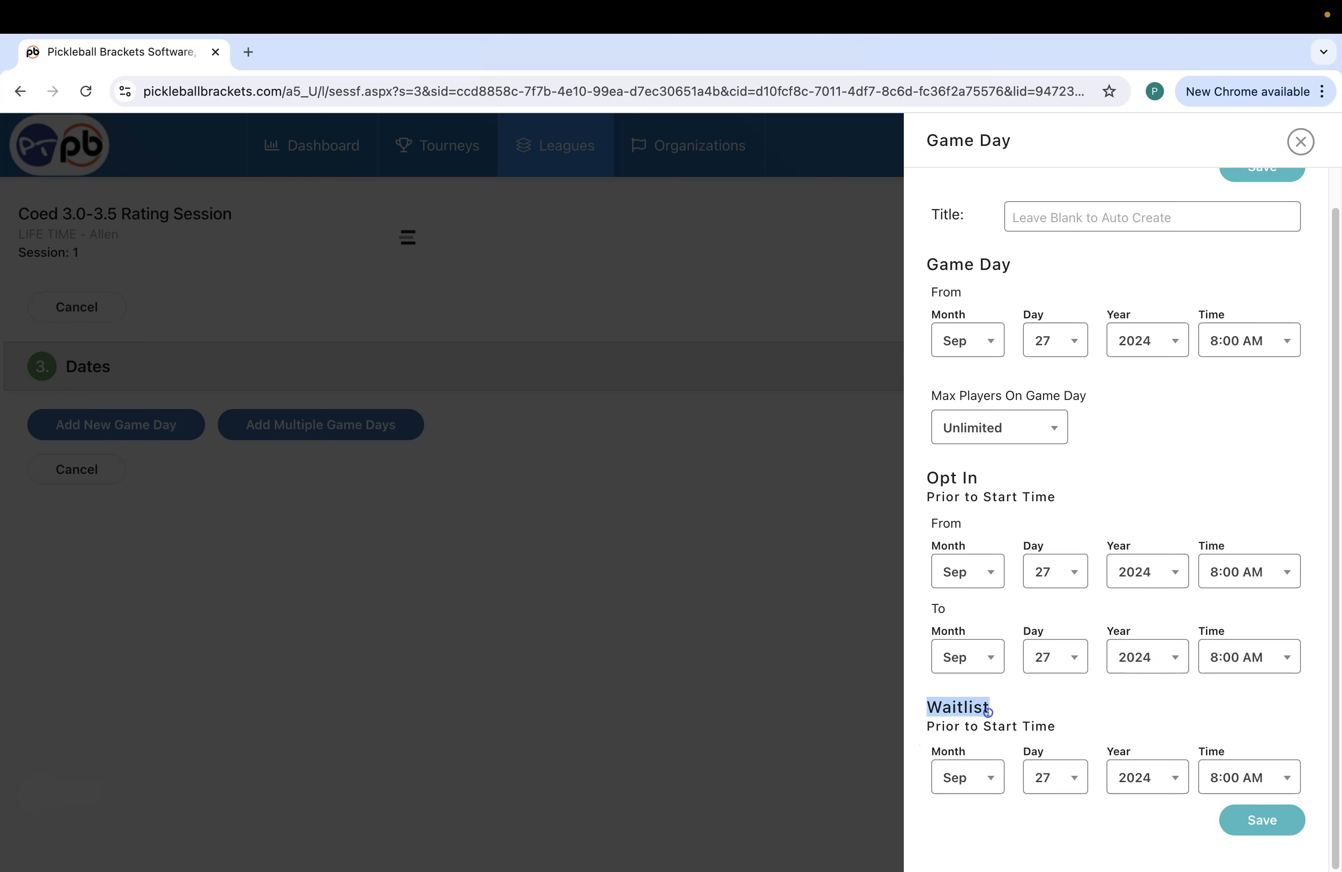
pyautogui.click(943, 728)
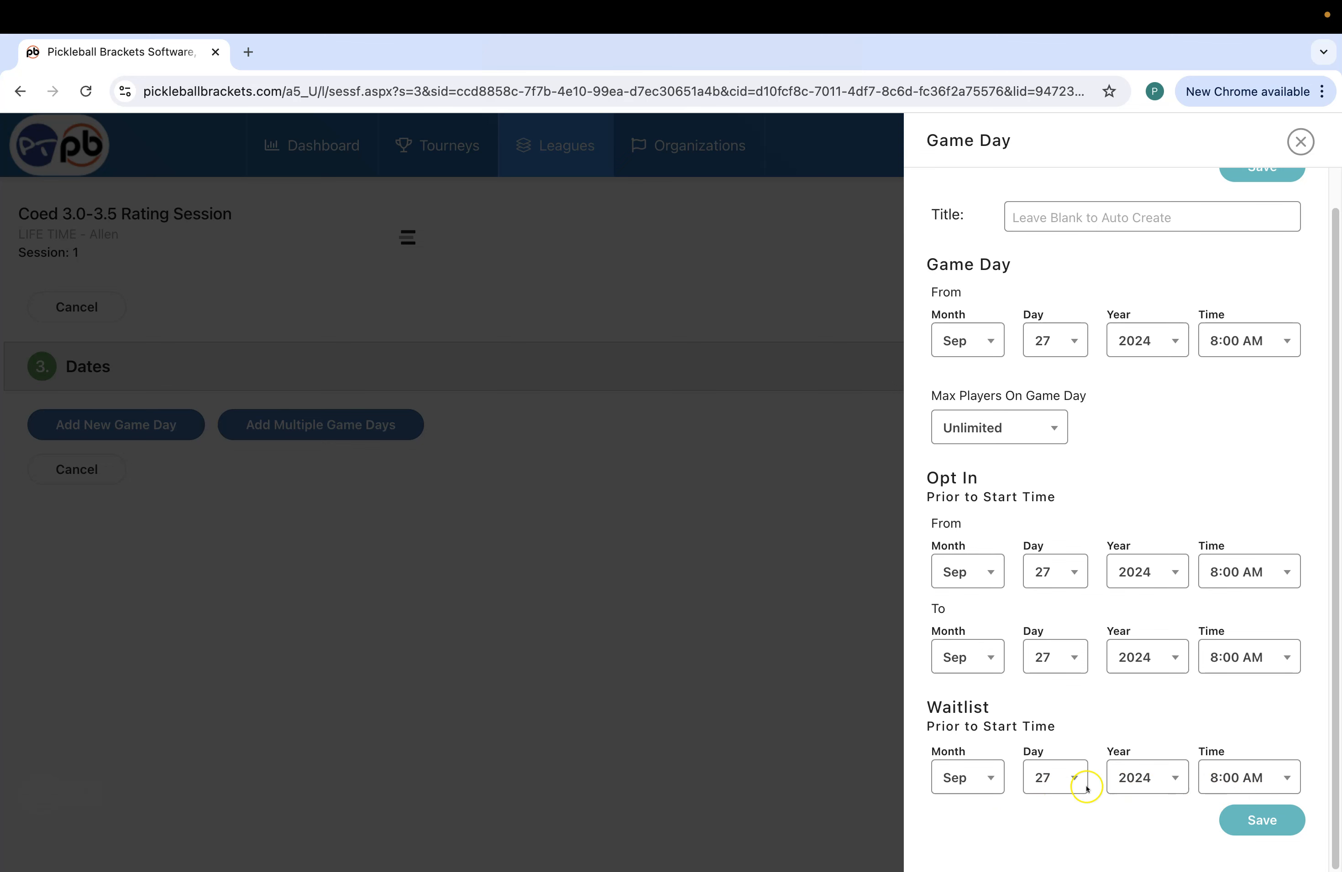
pyautogui.click(1254, 821)
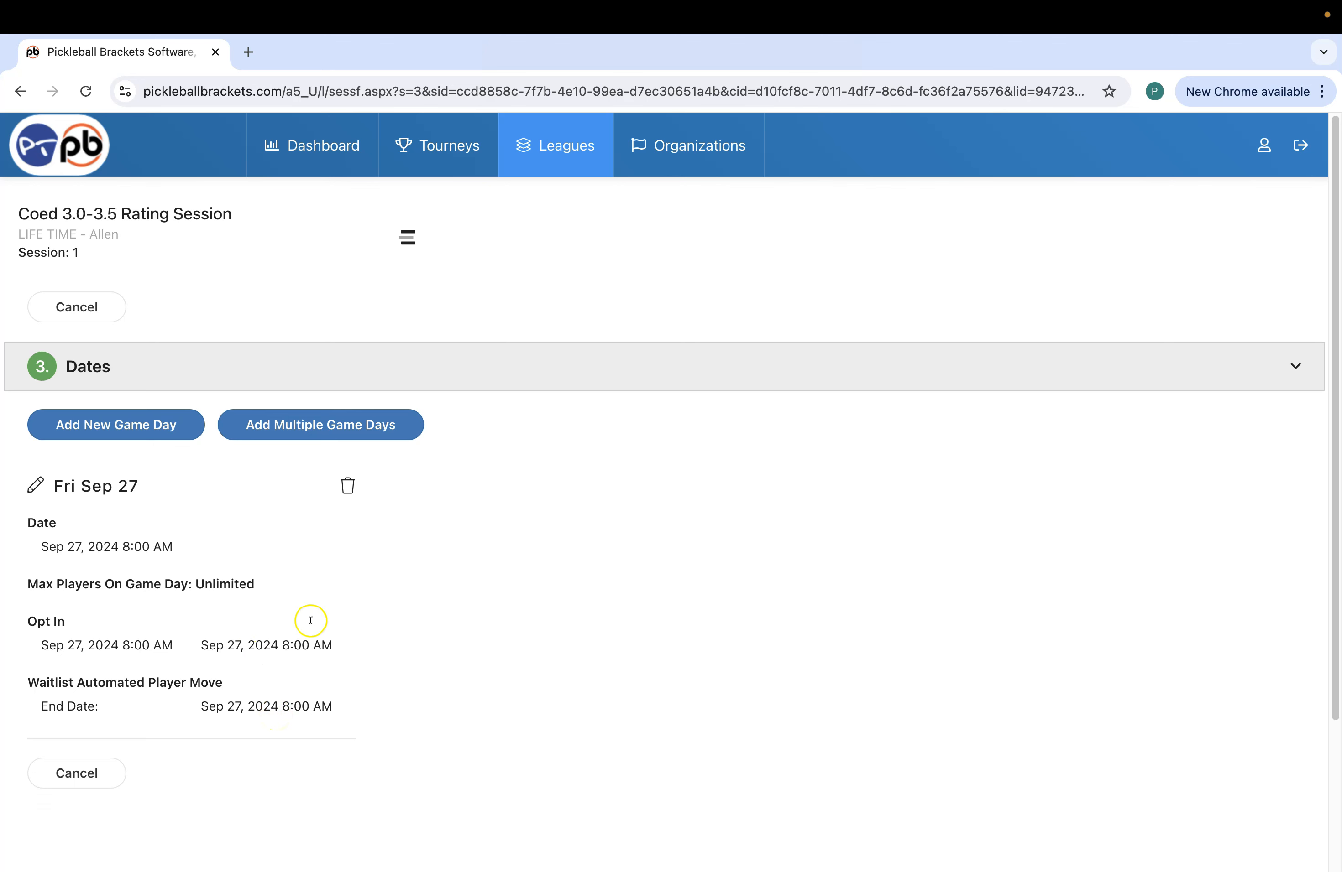
# Step: Open the RSVP list of the DUPR Rating Session's Sep 25, 2024 game day
pyautogui.click(408, 239)
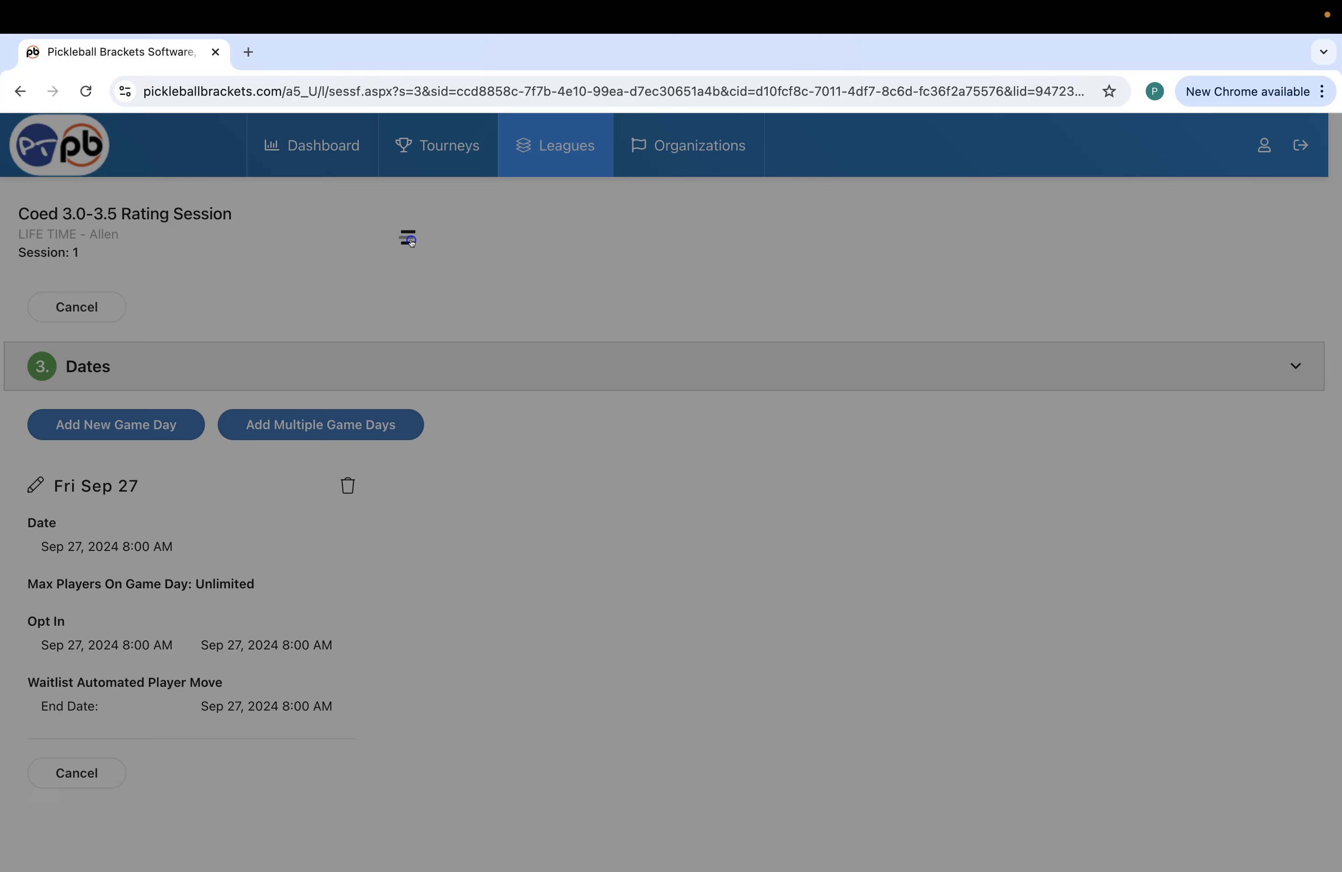
pyautogui.click(904, 324)
pyautogui.click(82, 342)
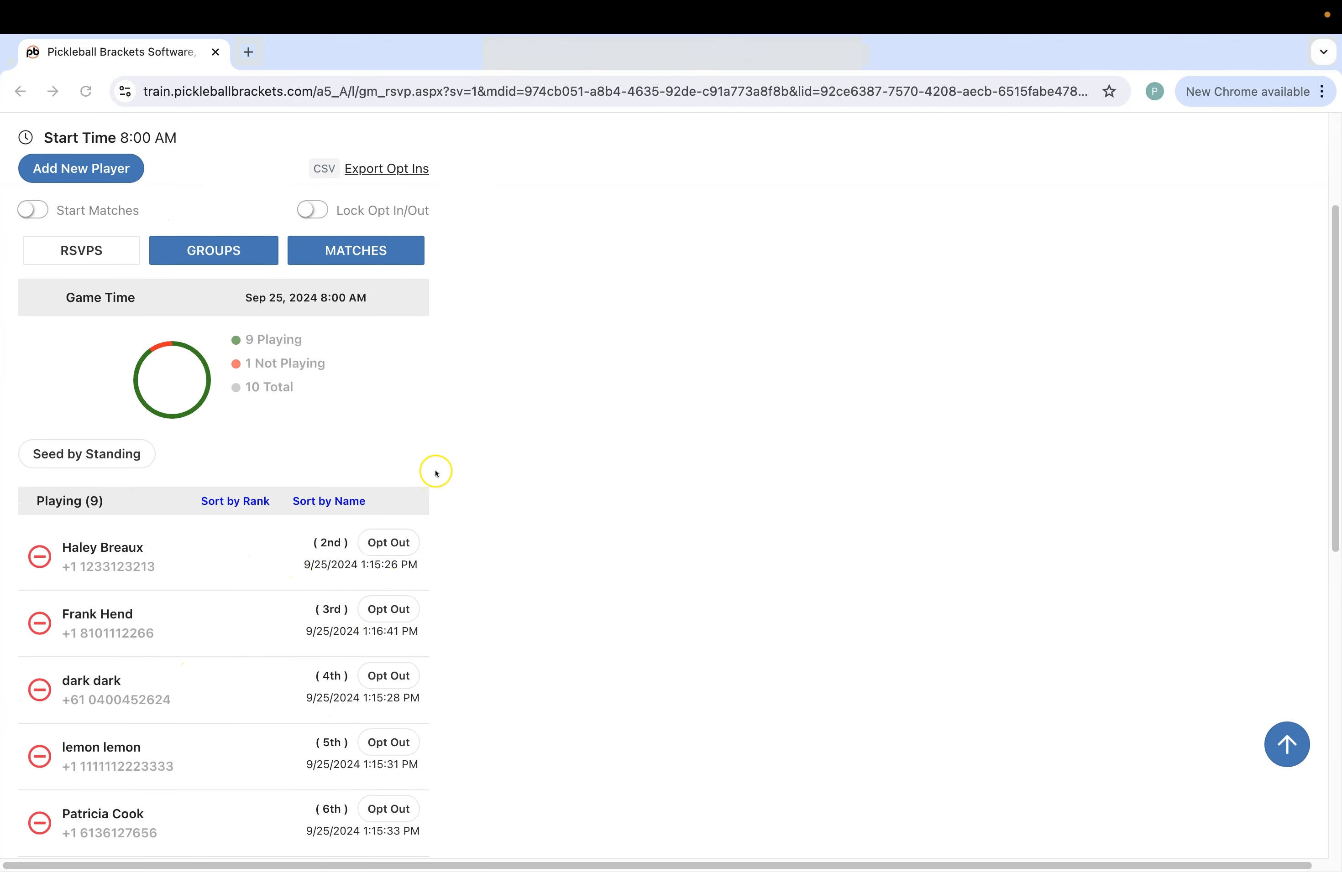
# Step: Opt in the player listed under Not Playing for the Sep 25 game day
pyautogui.scroll(-3, 493, 617)
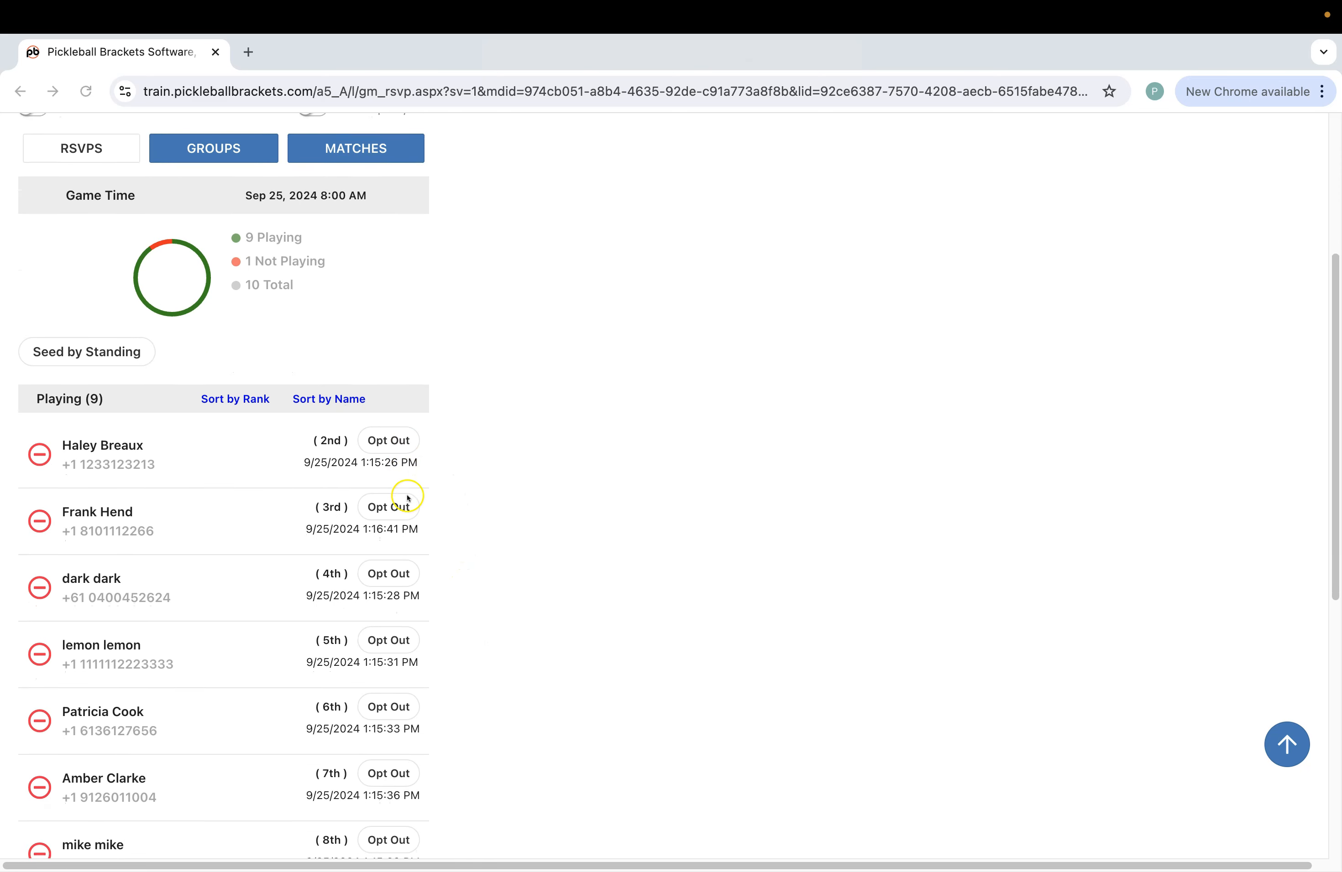
pyautogui.scroll(-5, 416, 495)
pyautogui.scroll(-5, 412, 558)
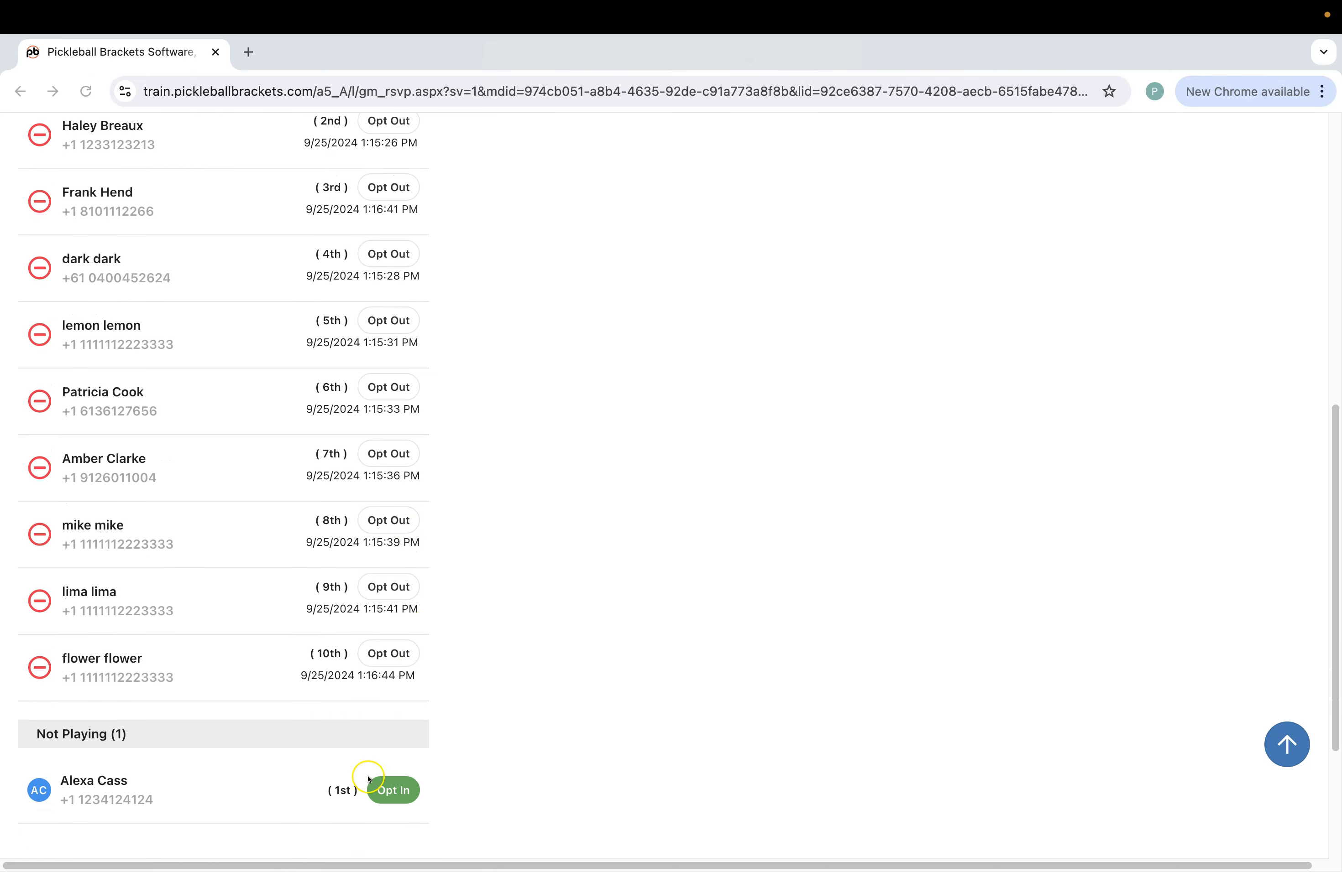
pyautogui.scroll(-4, 368, 779)
pyautogui.click(393, 657)
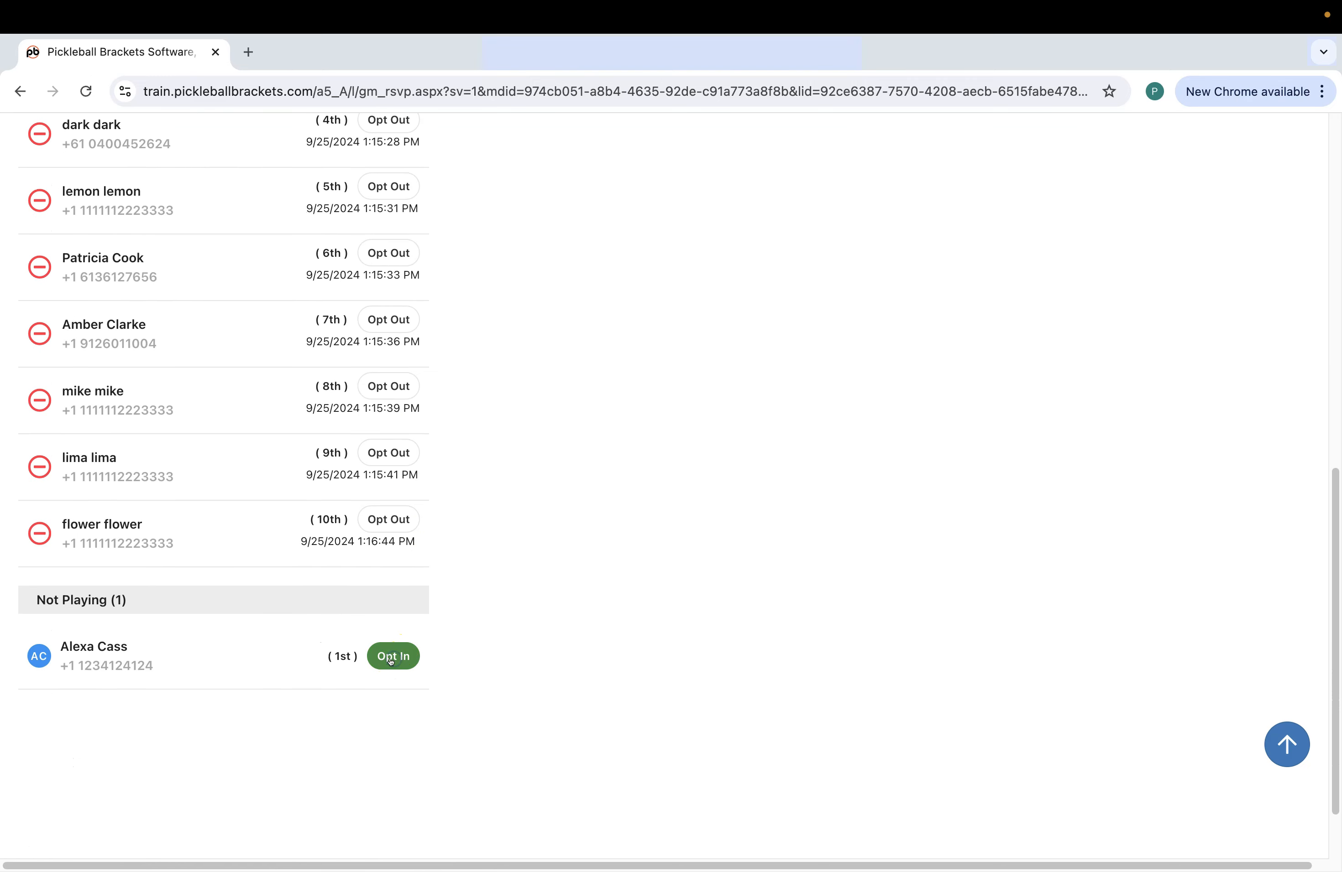
pyautogui.click(592, 603)
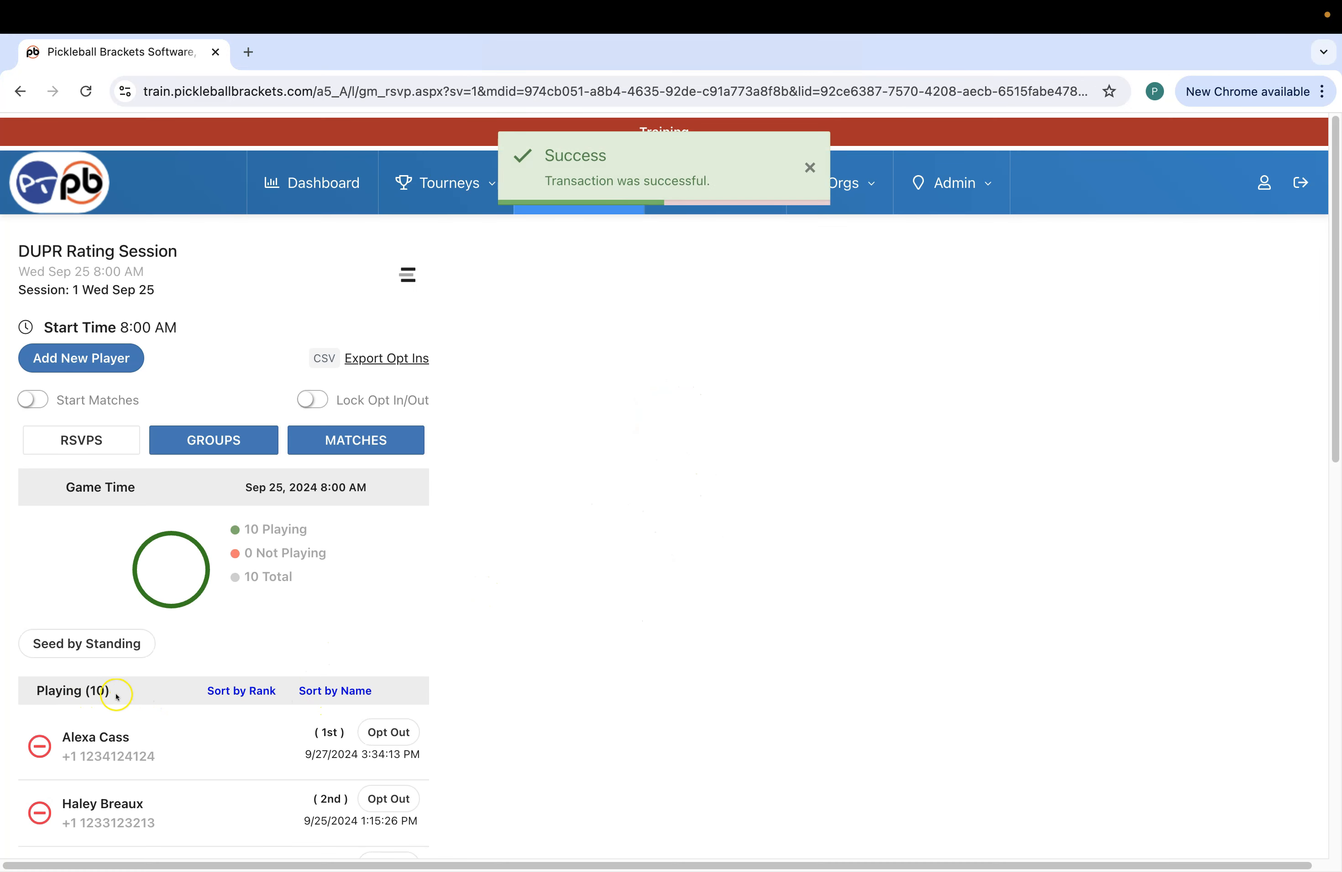
# Step: Check the list of playing participants and lock player opt in and opt out for the game day
pyautogui.scroll(-5, 119, 688)
pyautogui.scroll(-3, 287, 596)
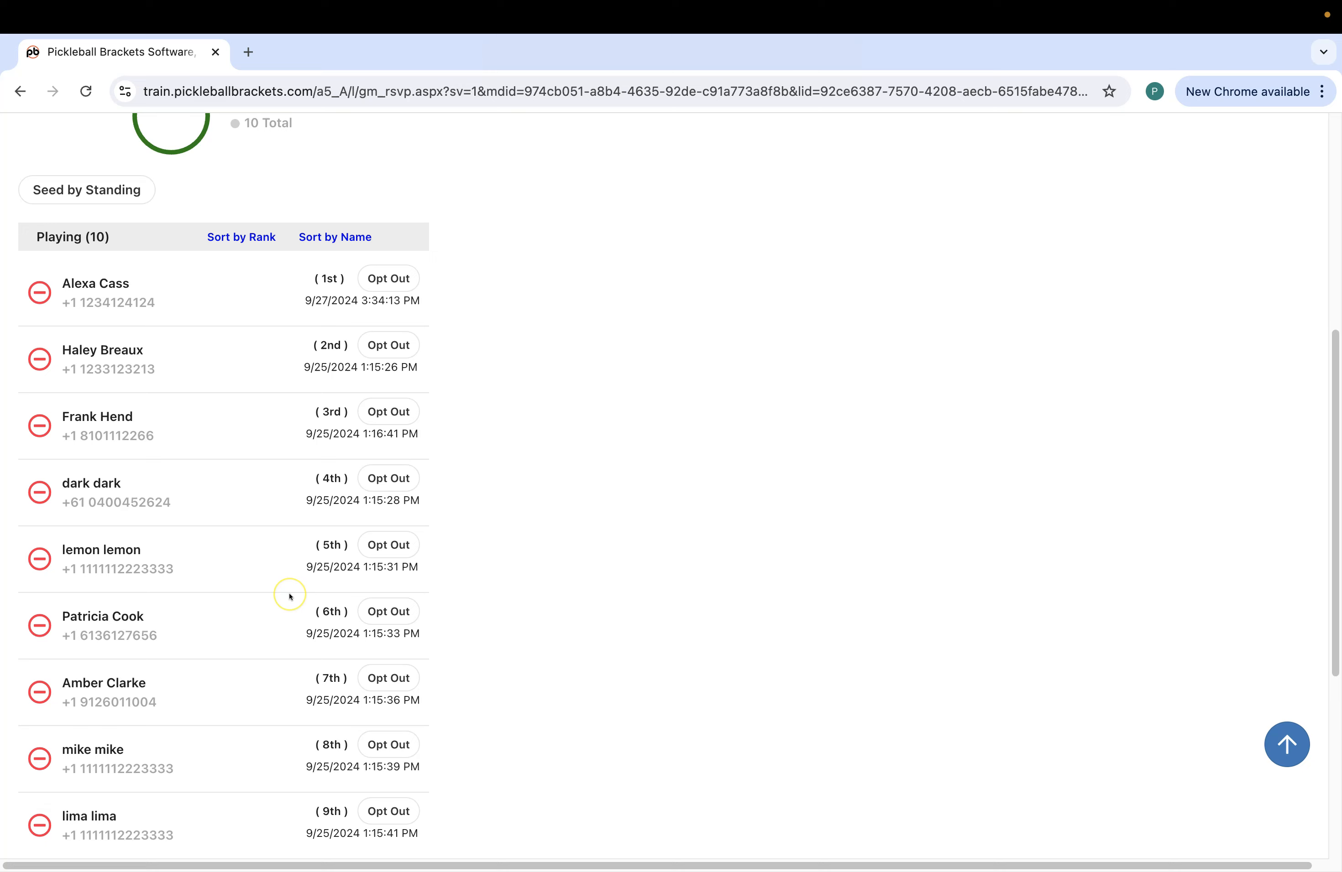
pyautogui.scroll(7, 289, 596)
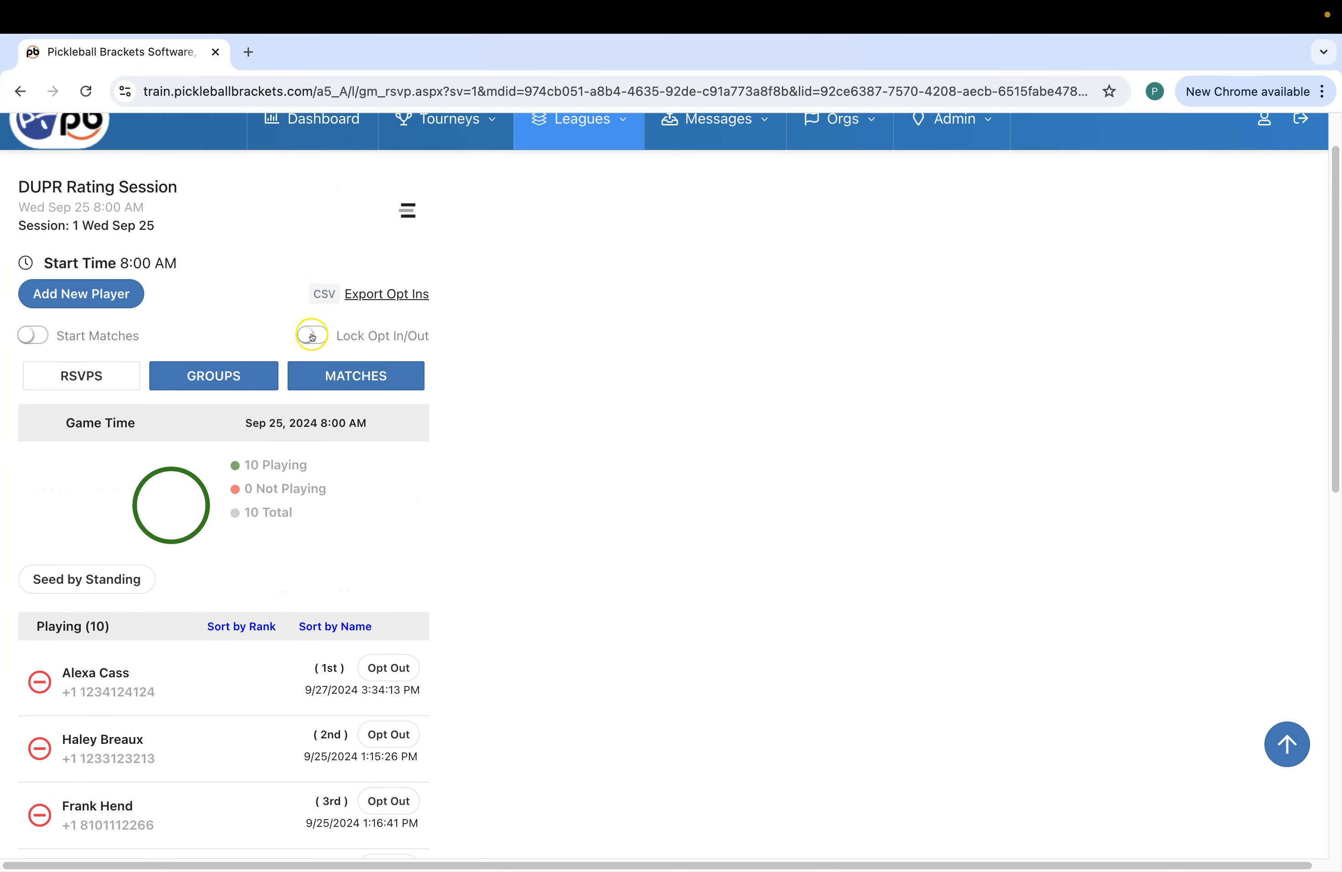
pyautogui.click(312, 337)
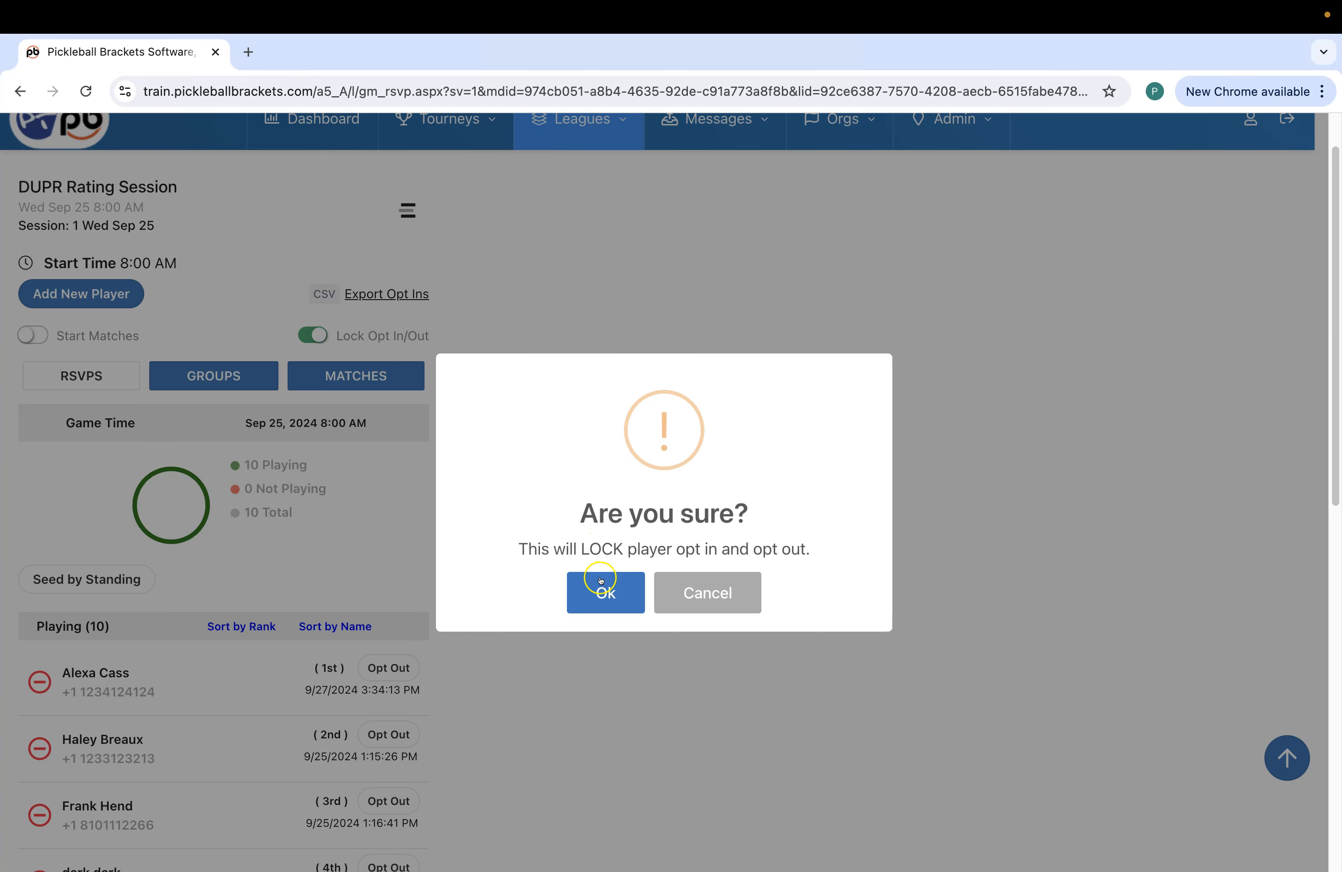
pyautogui.click(599, 580)
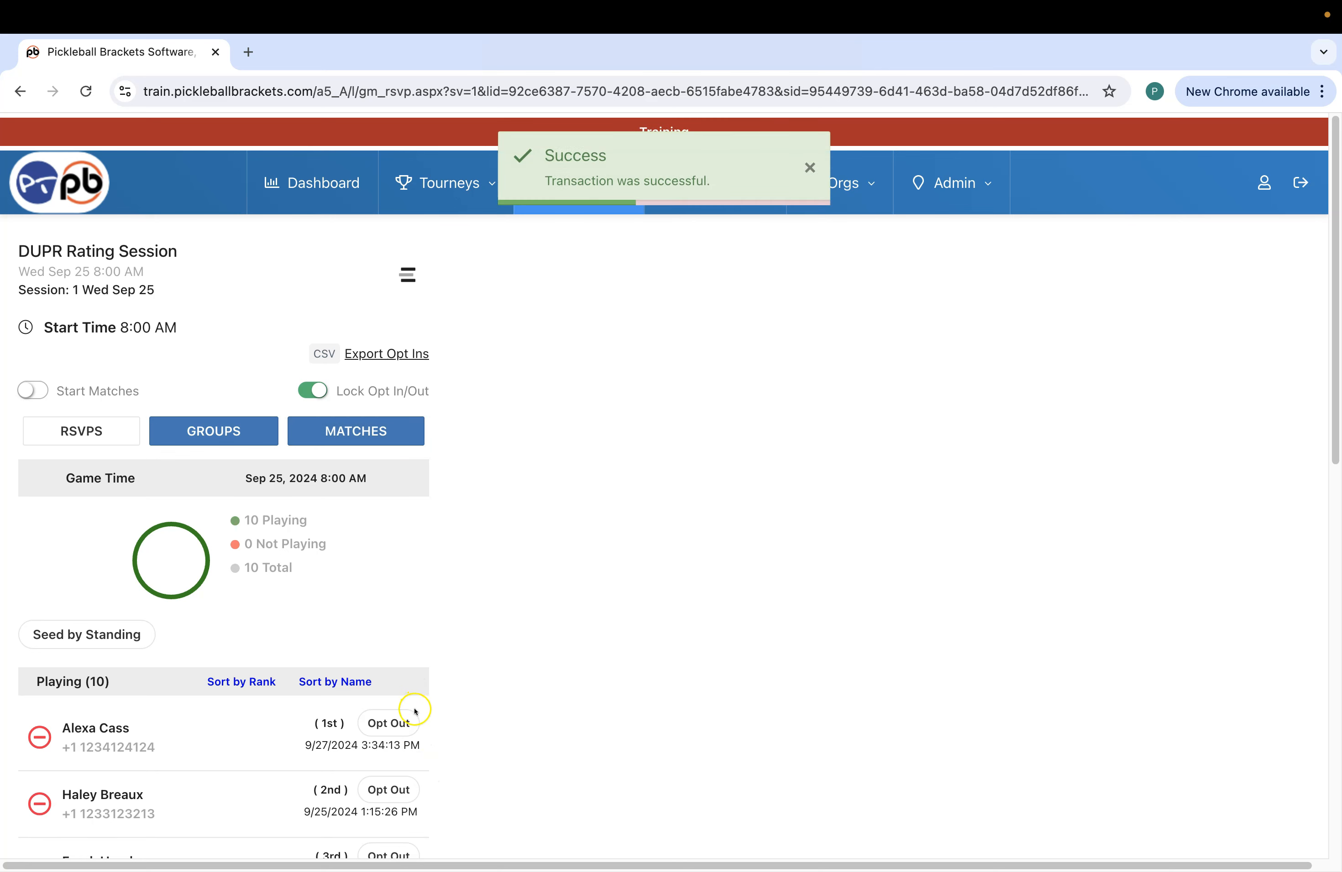
# Step: Examine the game day's groups, including the players assigned to each court and the bench
pyautogui.click(223, 437)
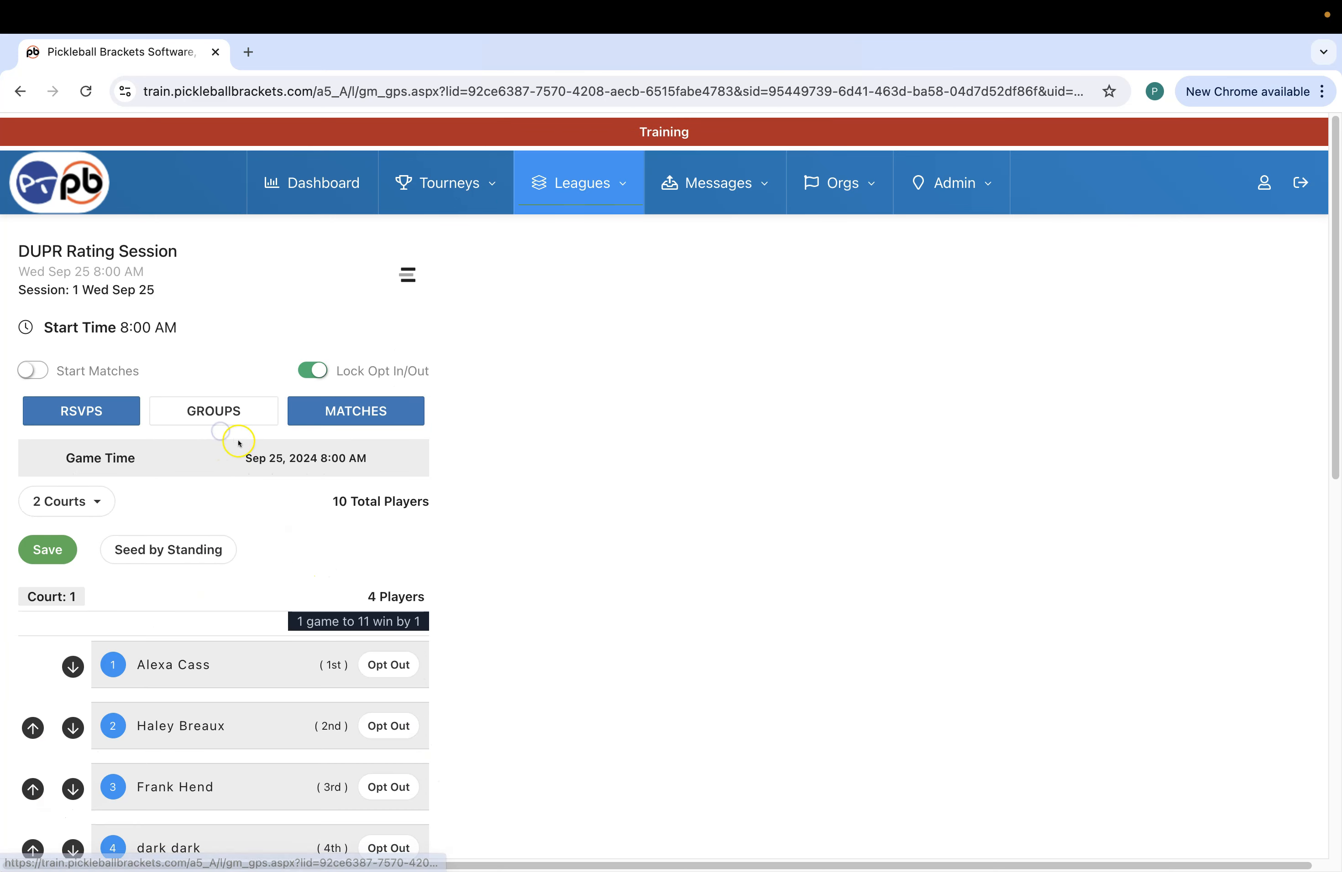
pyautogui.scroll(-3, 175, 525)
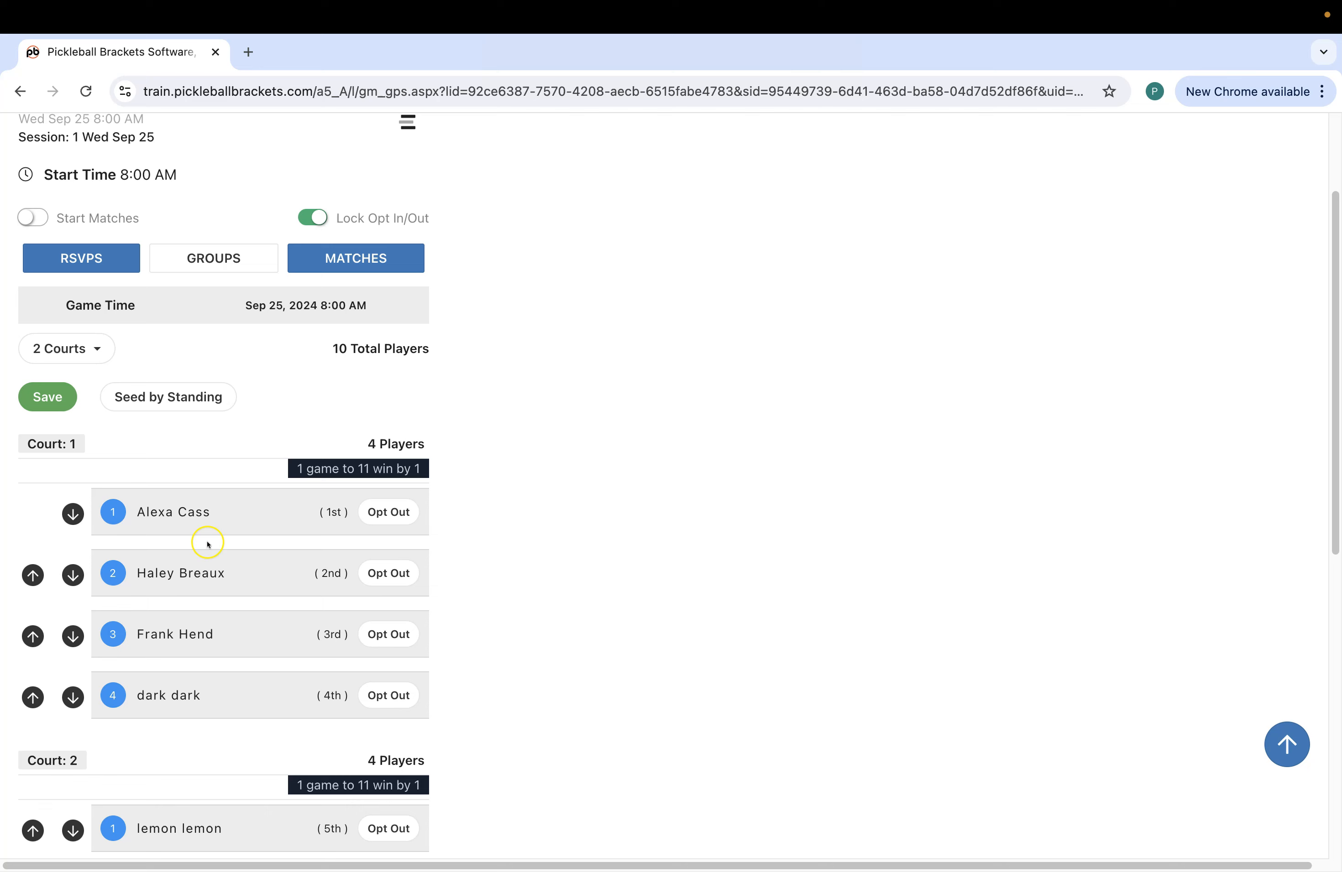
pyautogui.scroll(-7, 182, 570)
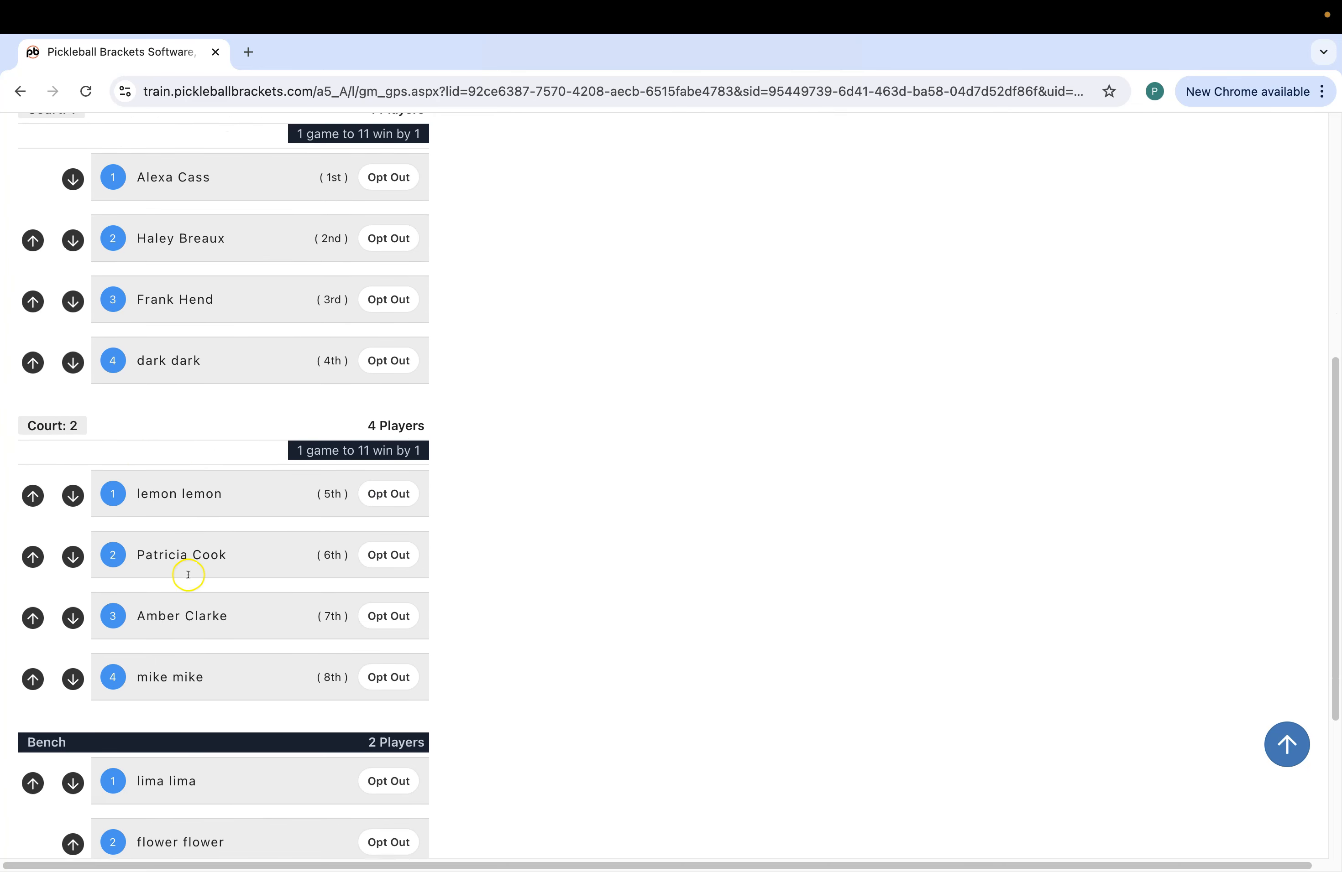
pyautogui.scroll(-4, 216, 579)
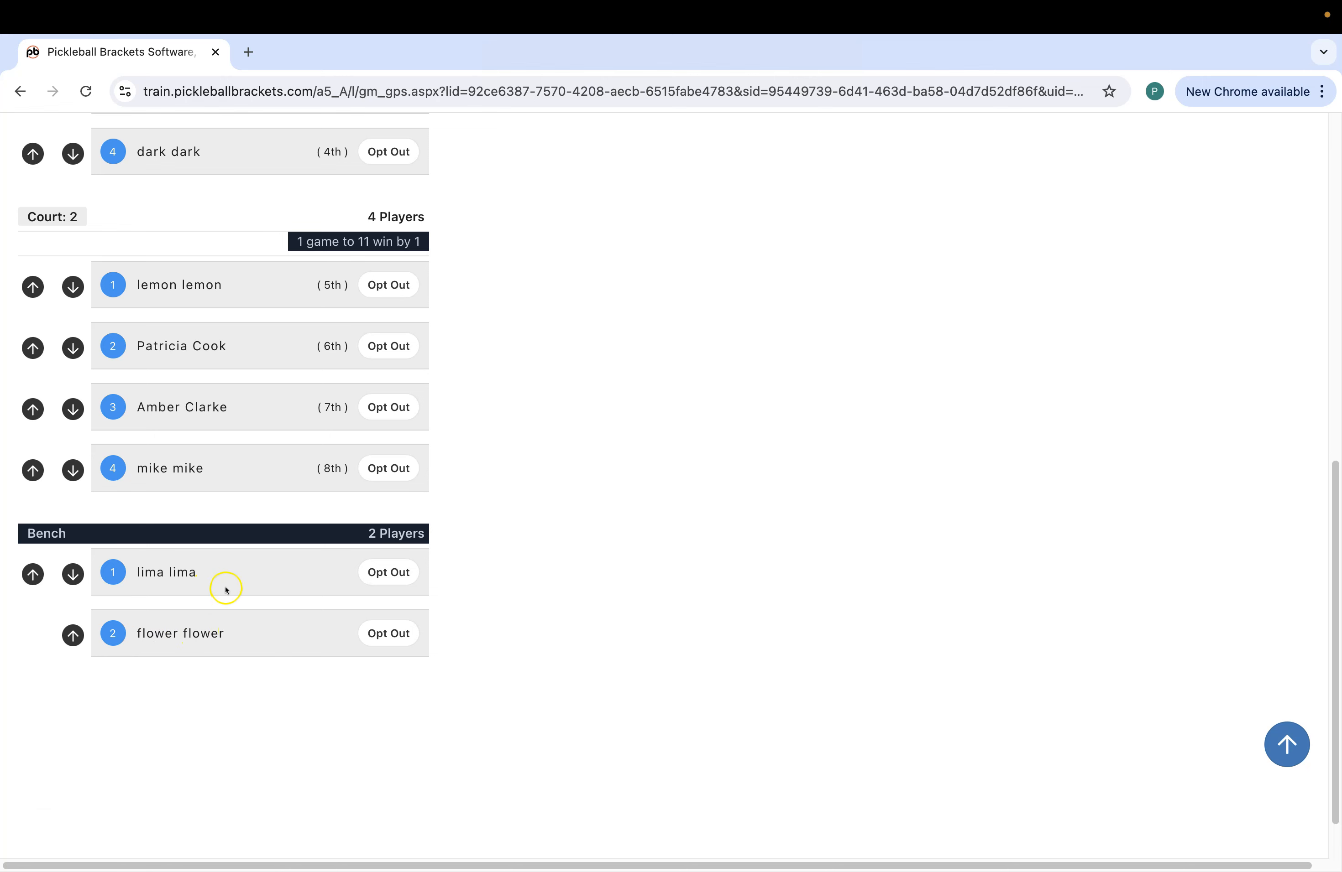
pyautogui.scroll(10, 225, 589)
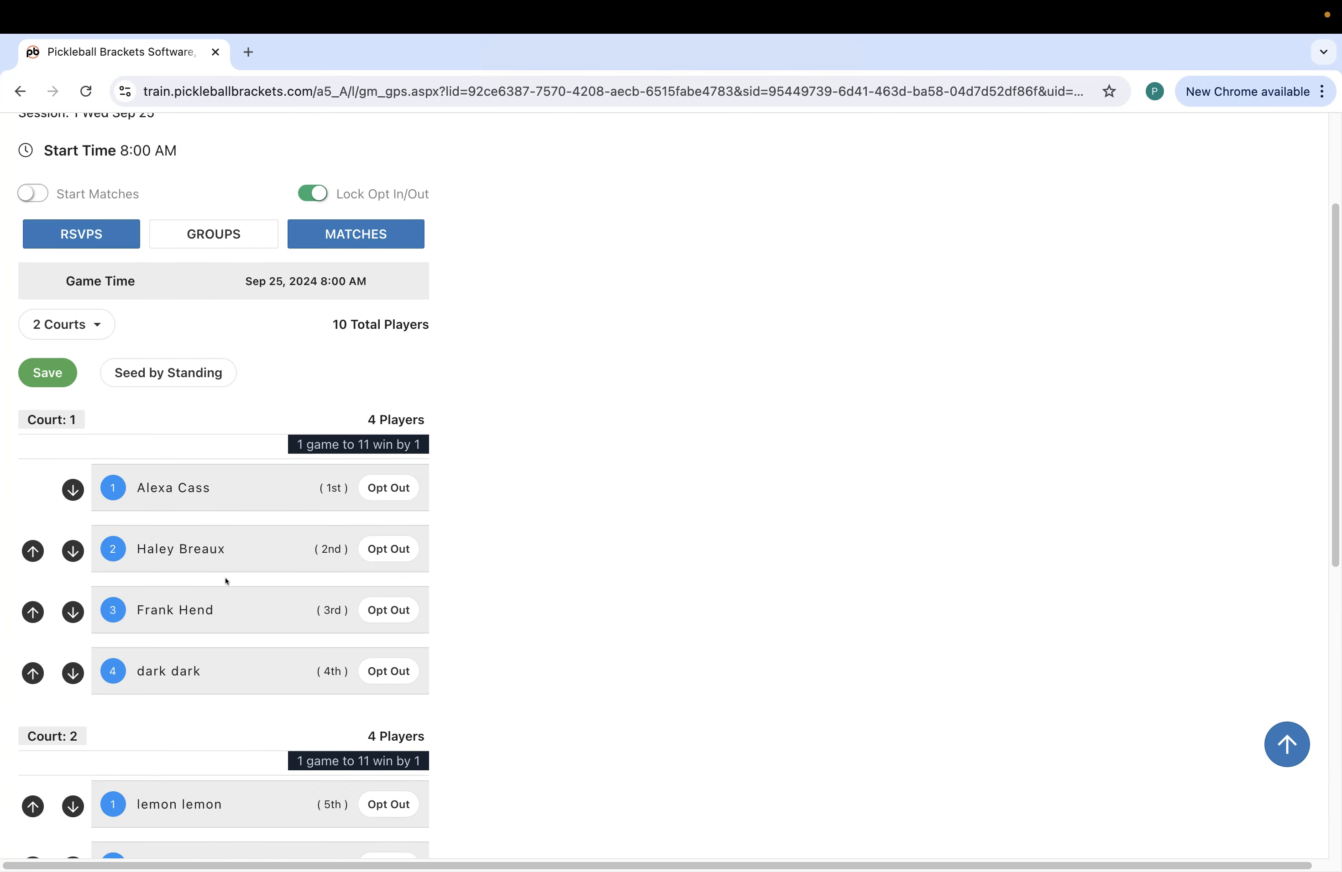
# Step: Start the matches for the Sep 25 game day
pyautogui.click(325, 257)
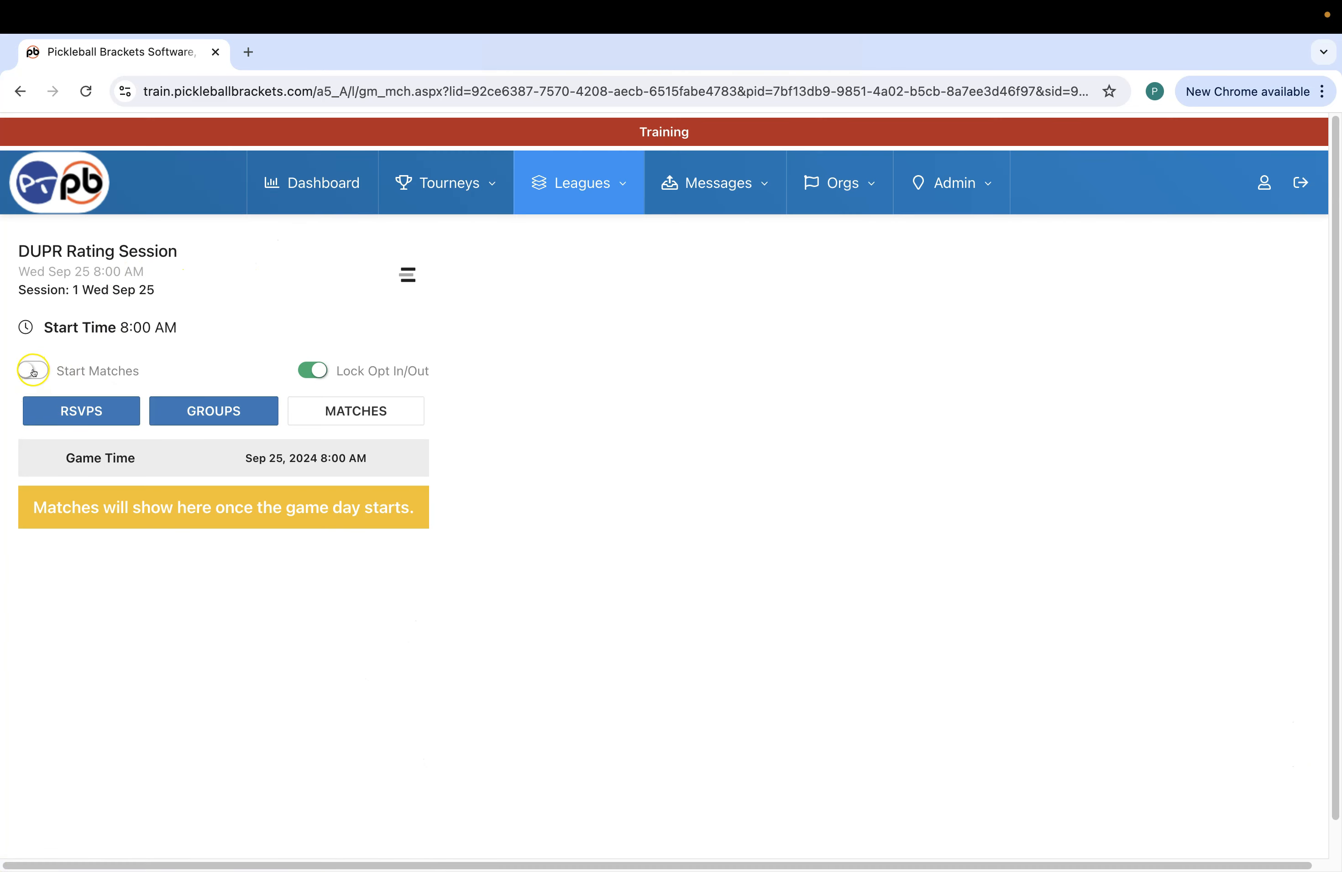
pyautogui.click(33, 371)
pyautogui.click(601, 592)
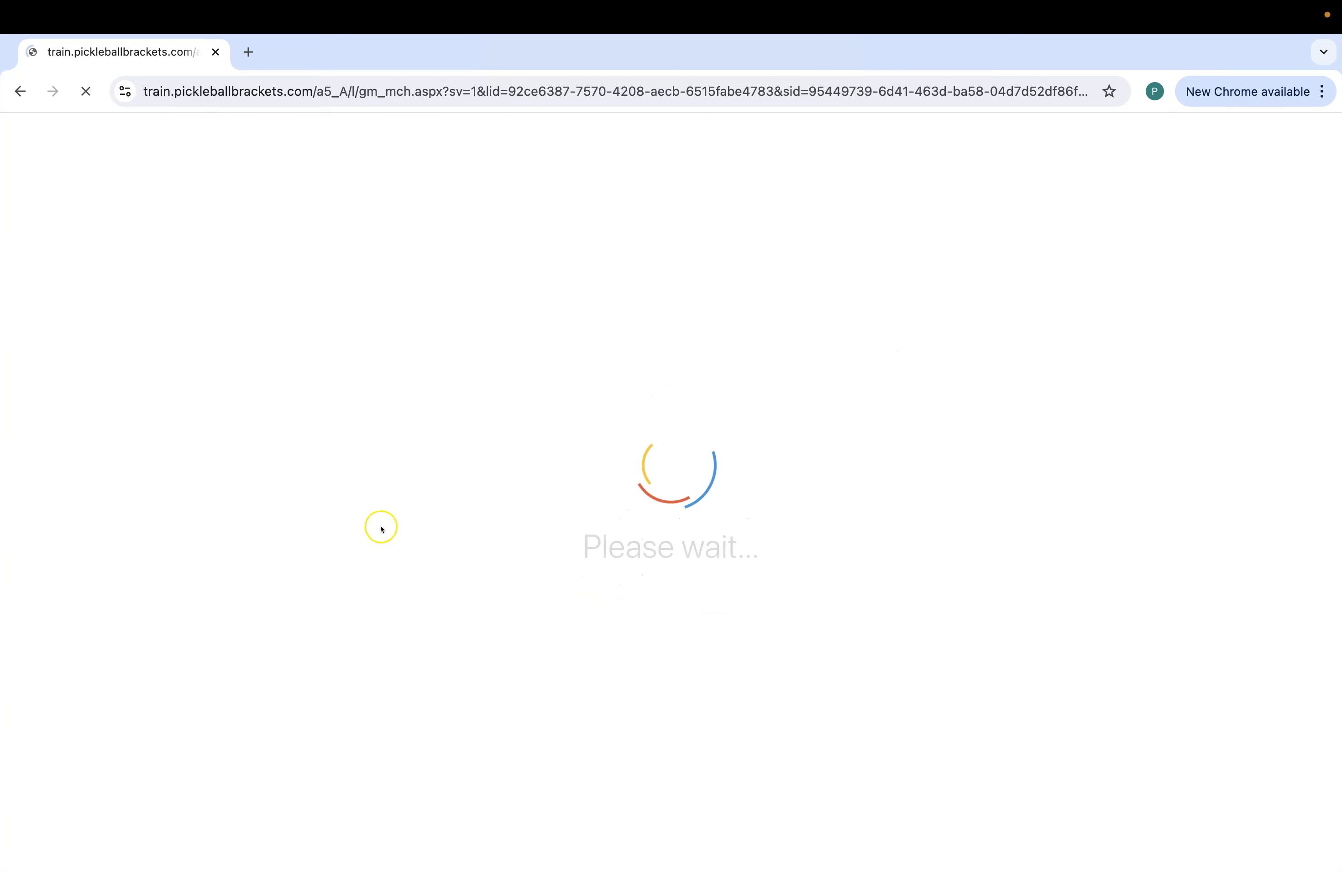
# Step: Record and save the Round 1 score on Court 1 as 11 for the first pair and 7 for the second
pyautogui.scroll(-3, 380, 539)
pyautogui.scroll(-3, 387, 563)
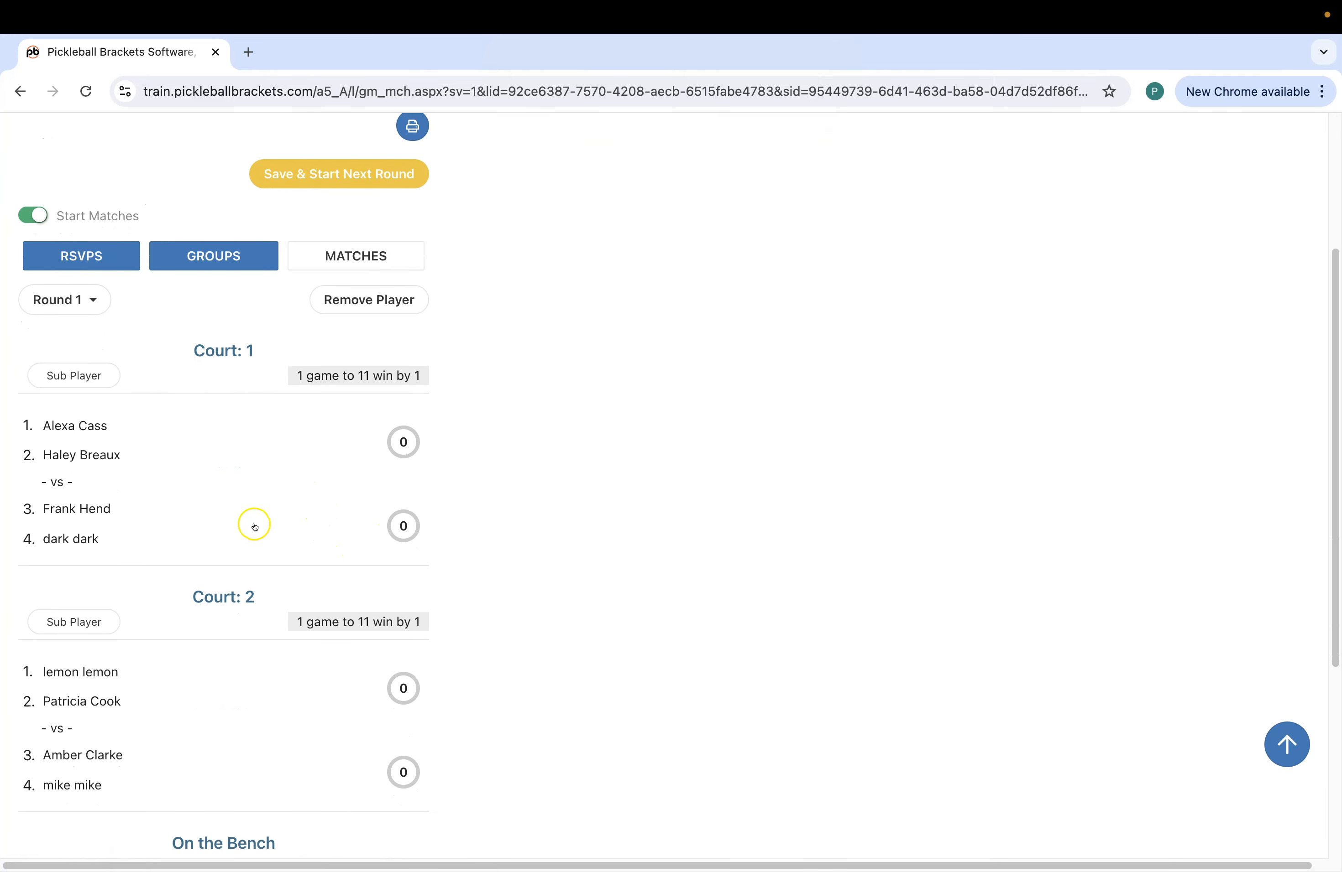
pyautogui.scroll(-4, 258, 526)
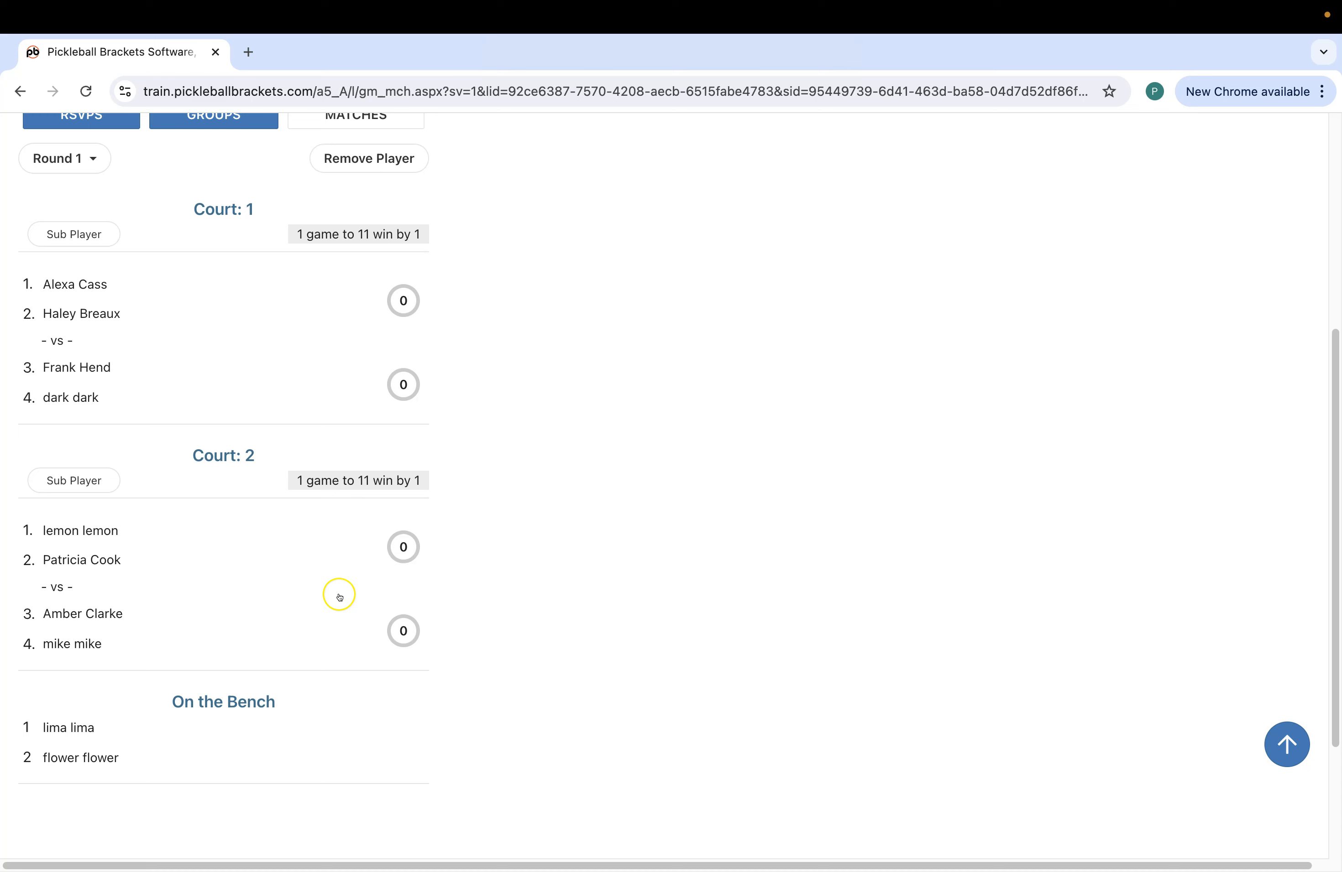
pyautogui.scroll(1, 231, 651)
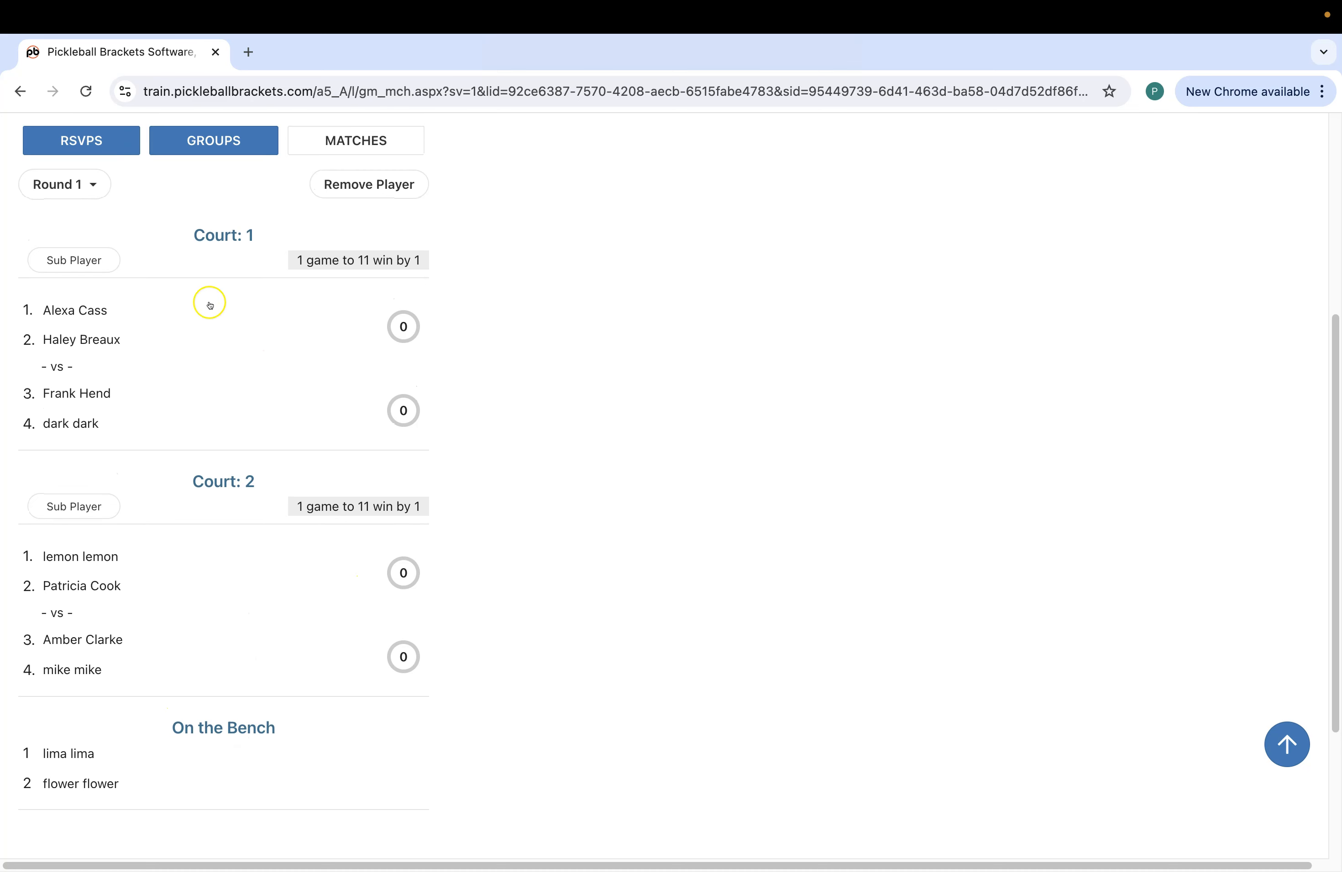
pyautogui.click(286, 369)
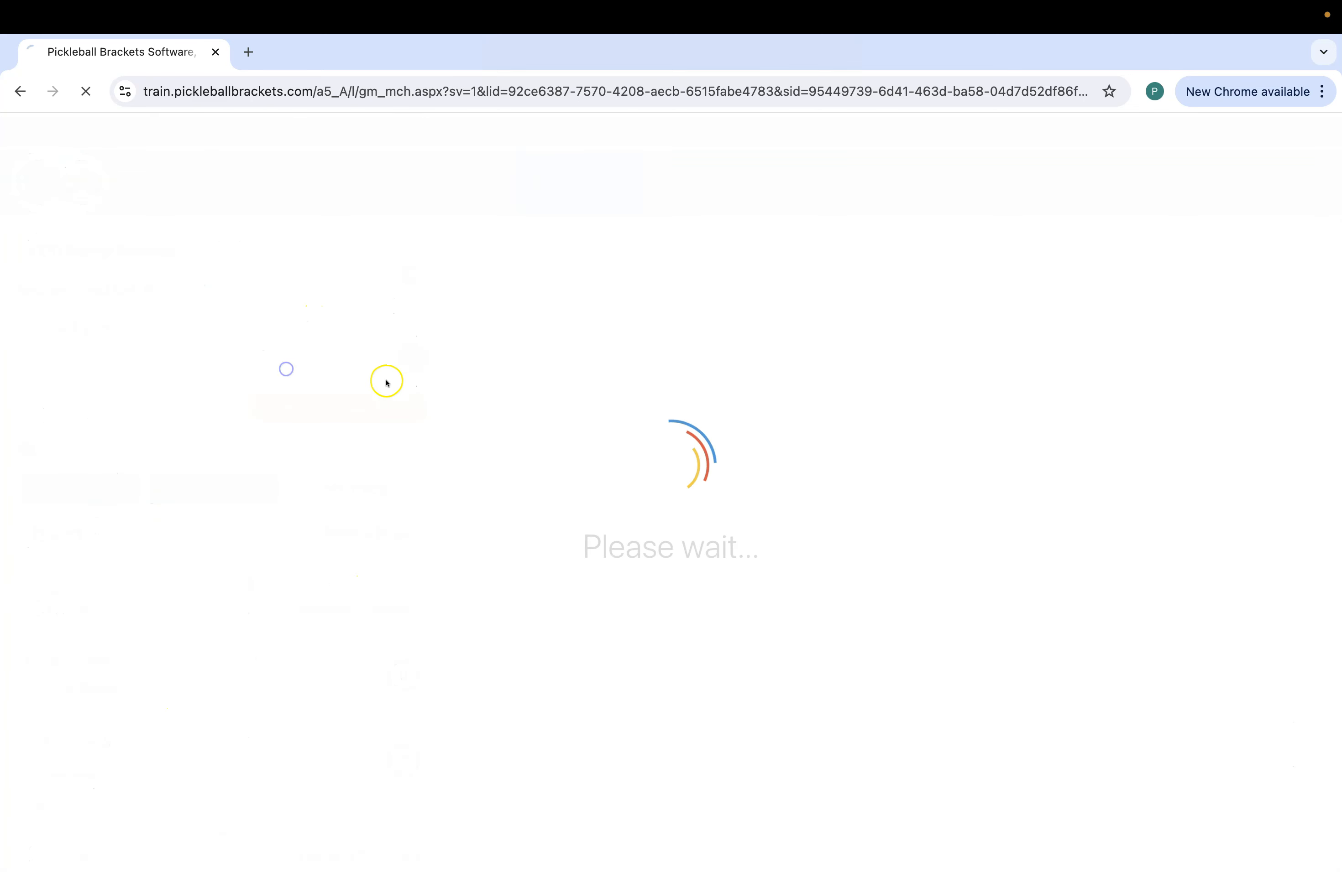
pyautogui.click(230, 438)
pyautogui.write('11')
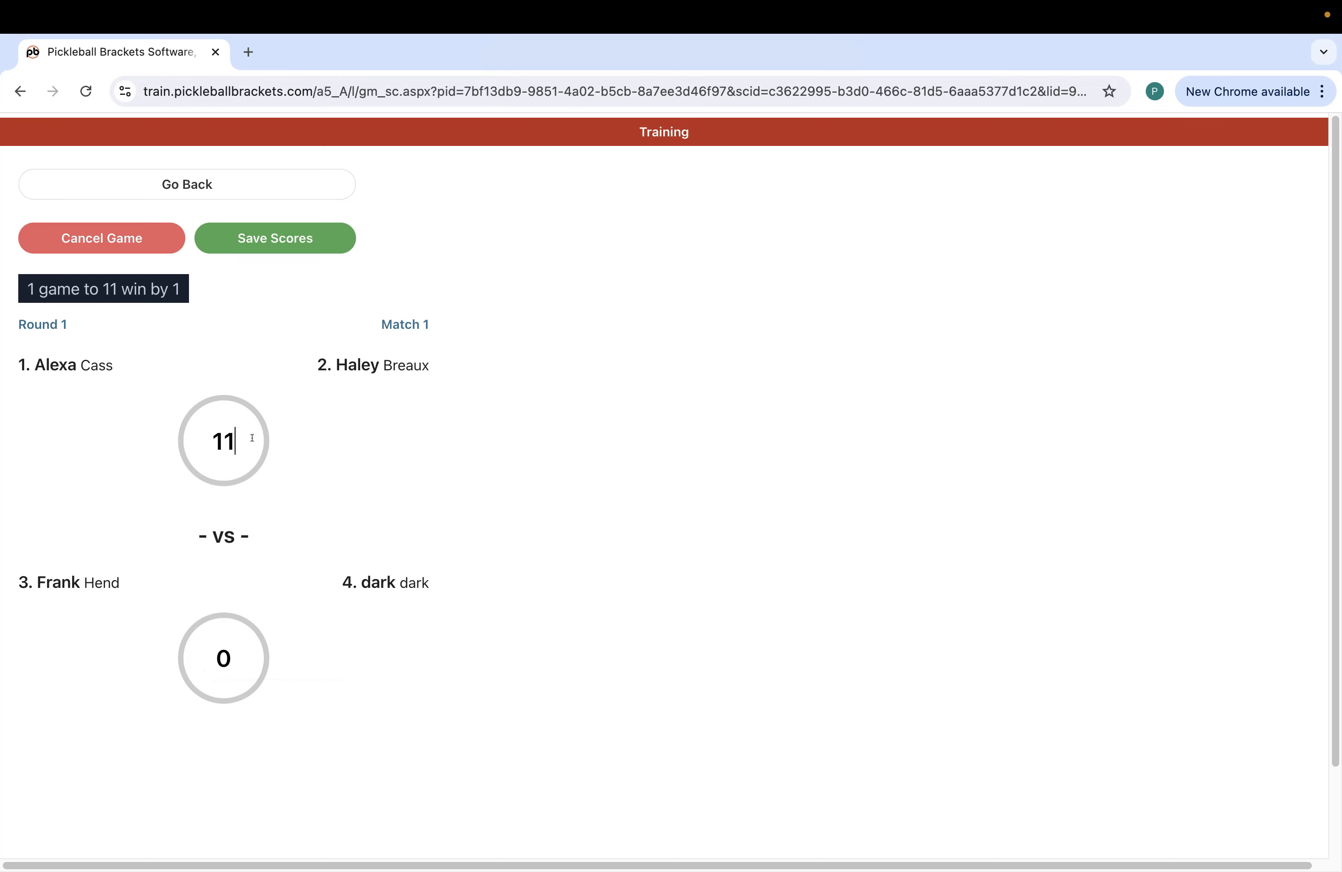
pyautogui.write('7')
pyautogui.press('Return')
# Step: Record and save the Round 1 score on Court 2 as 11 for the first pair and 4 for the second
pyautogui.scroll(-5, 389, 639)
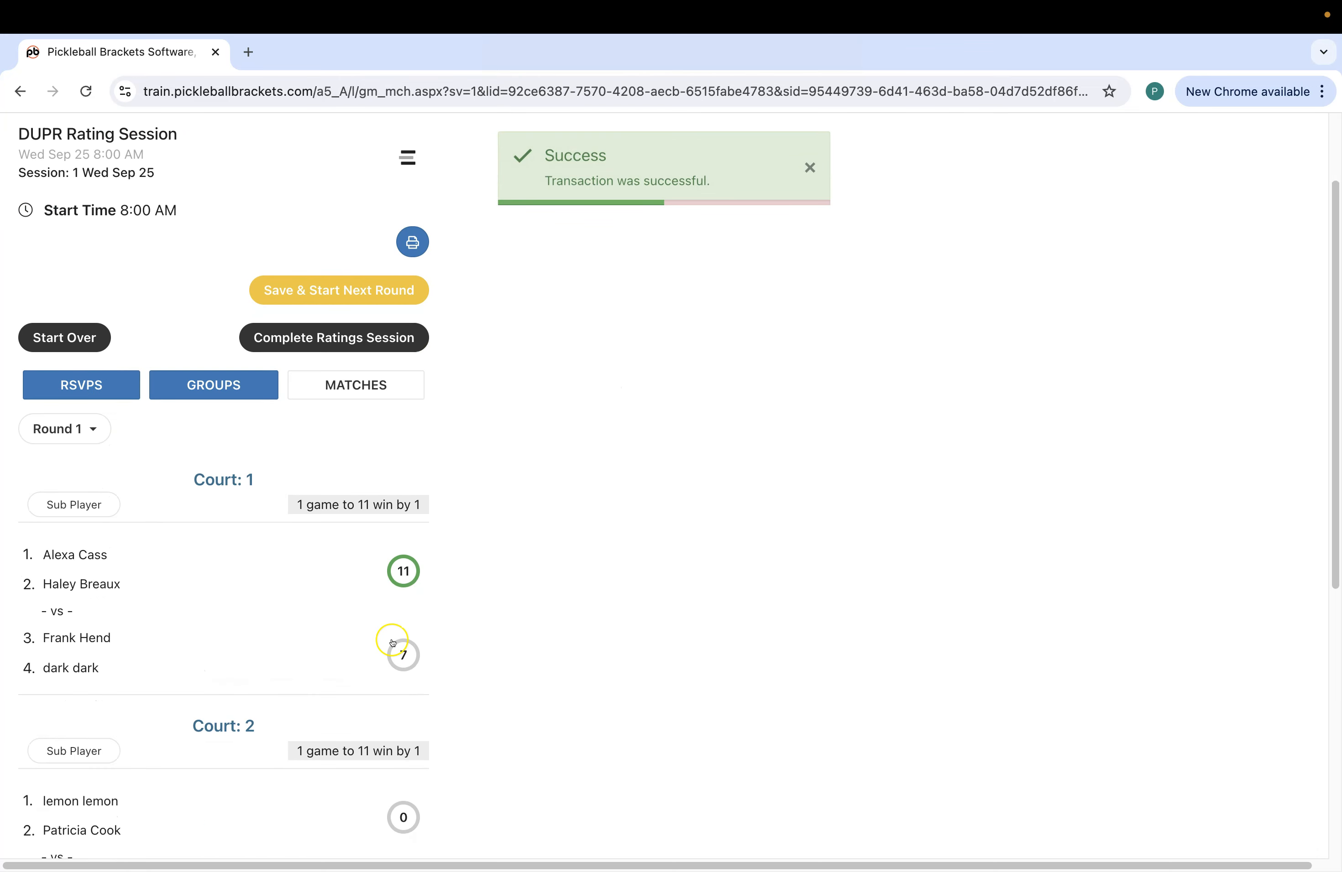
pyautogui.click(376, 626)
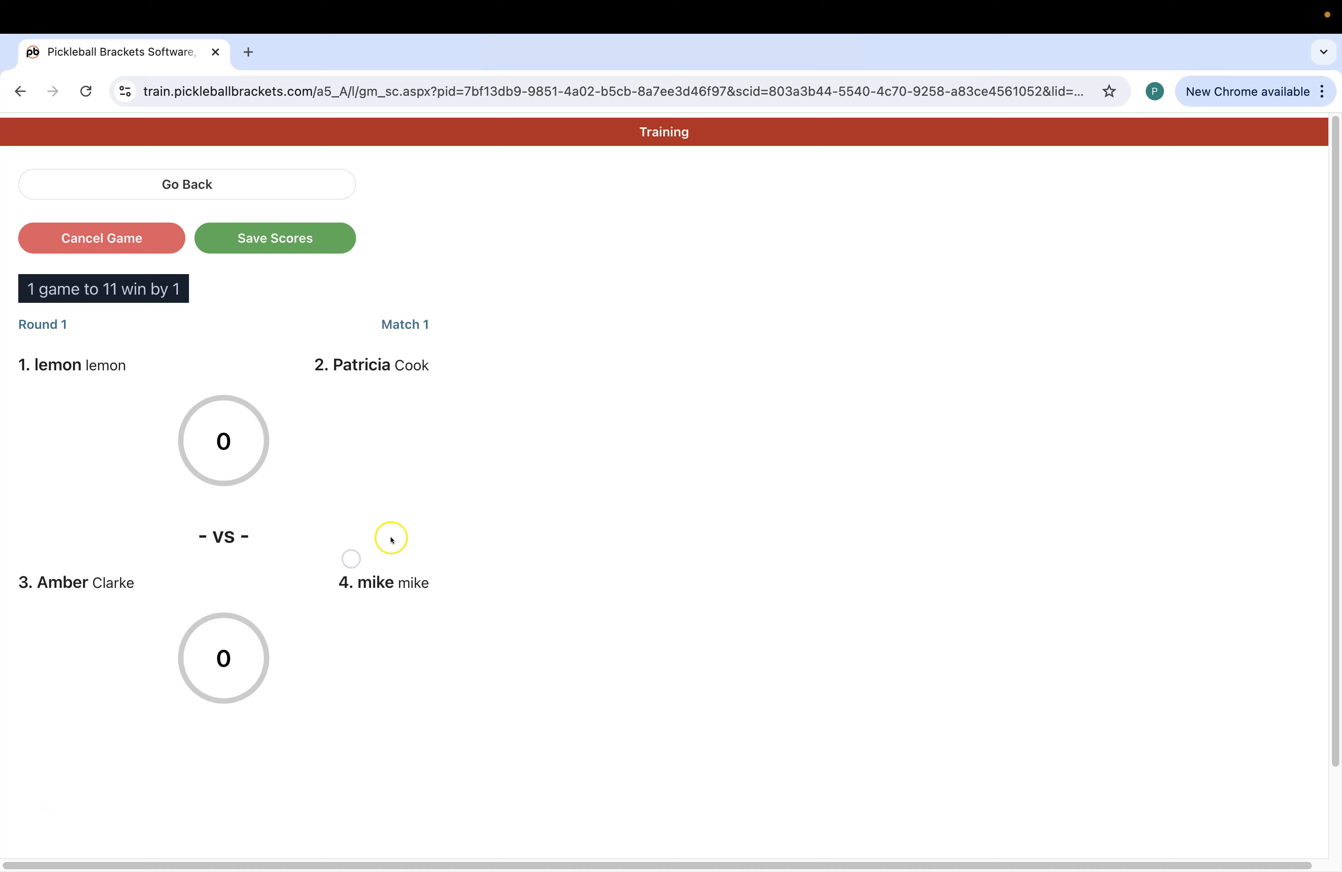
pyautogui.click(235, 442)
pyautogui.write('11')
pyautogui.press('Tab')
pyautogui.write('4')
pyautogui.click(275, 256)
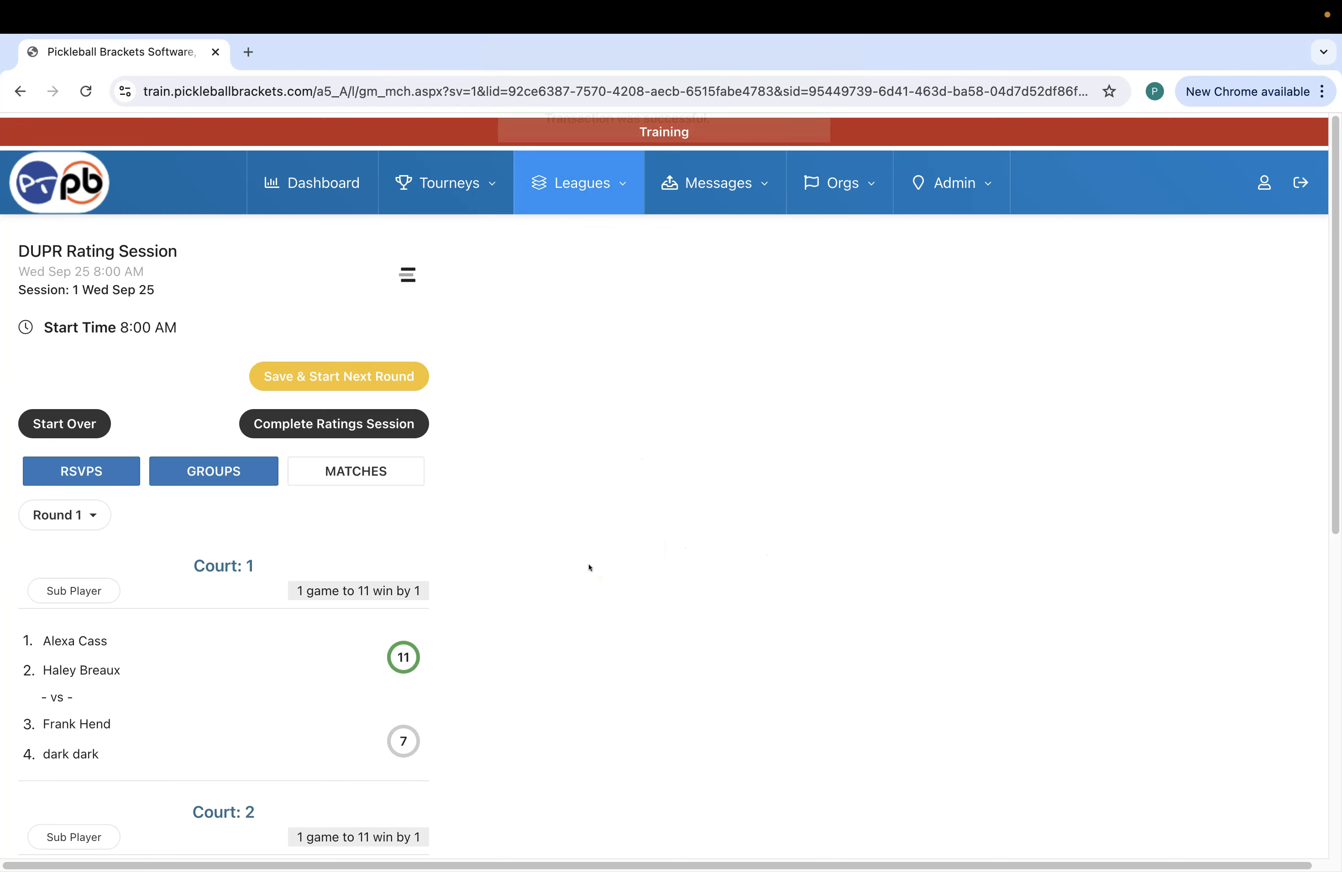
# Step: Review the Round 1 scores on both courts and the players on the bench
pyautogui.scroll(-3, 458, 595)
pyautogui.scroll(-3, 458, 595)
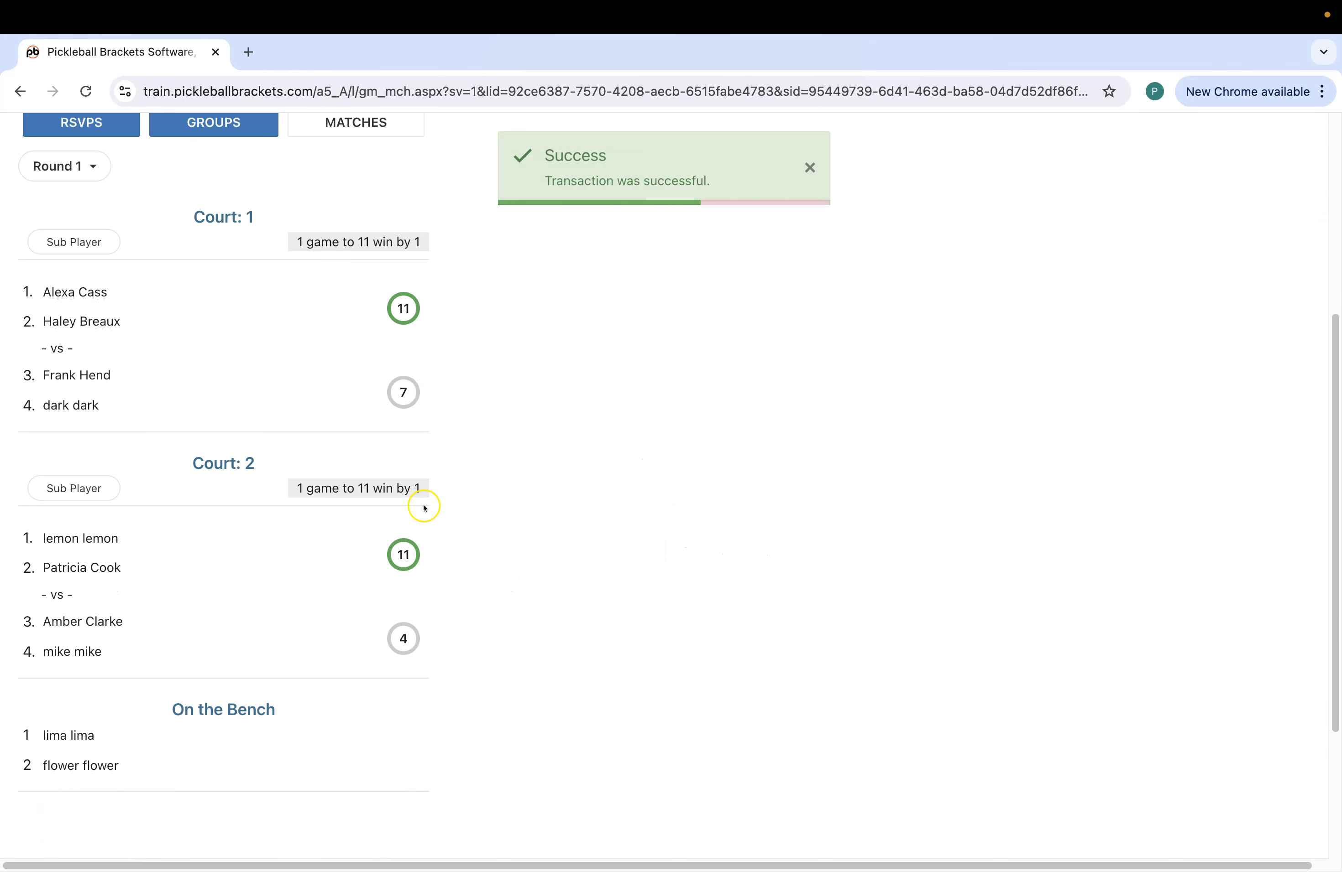
pyautogui.scroll(3, 420, 578)
pyautogui.scroll(1, 413, 538)
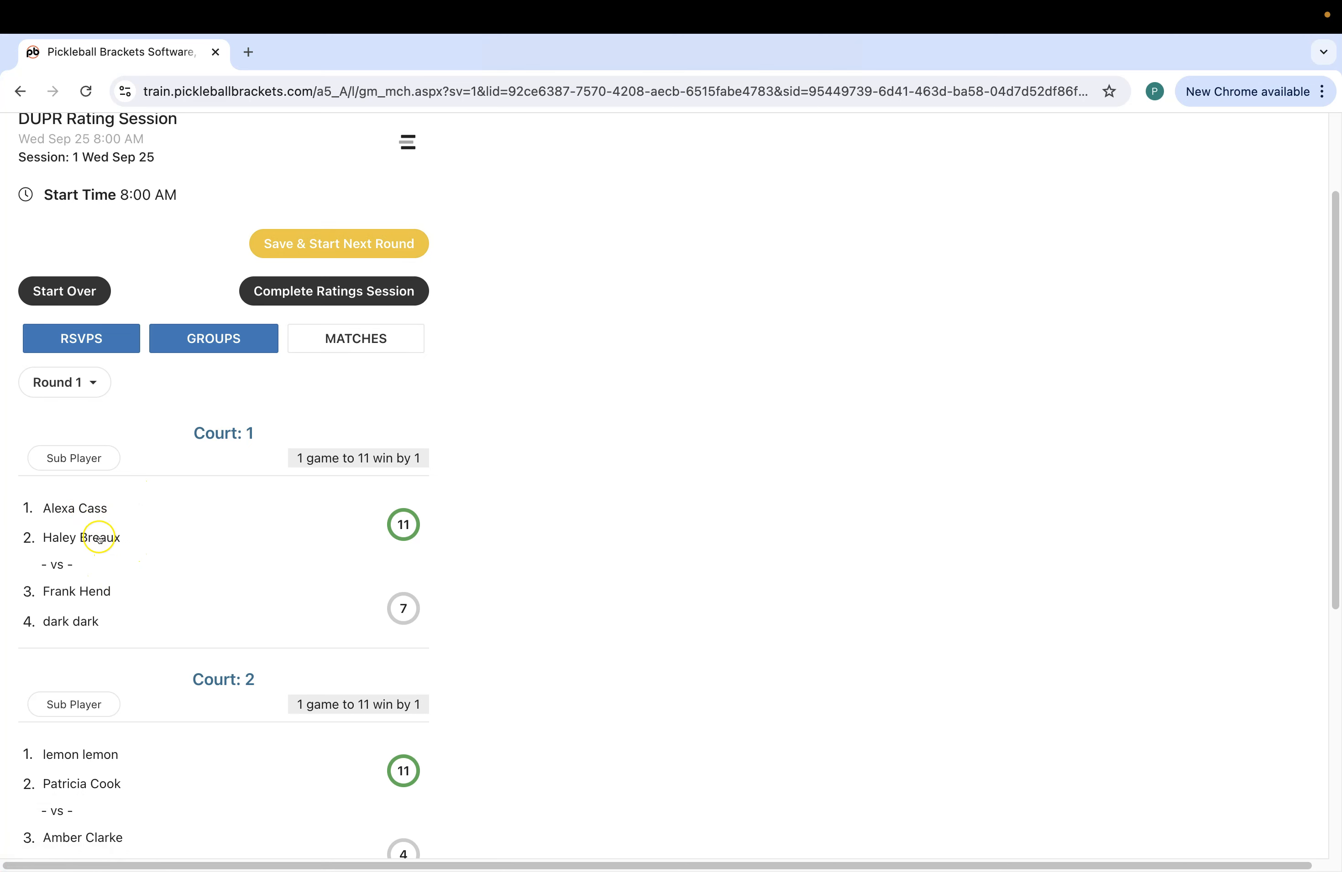
pyautogui.scroll(-4, 124, 589)
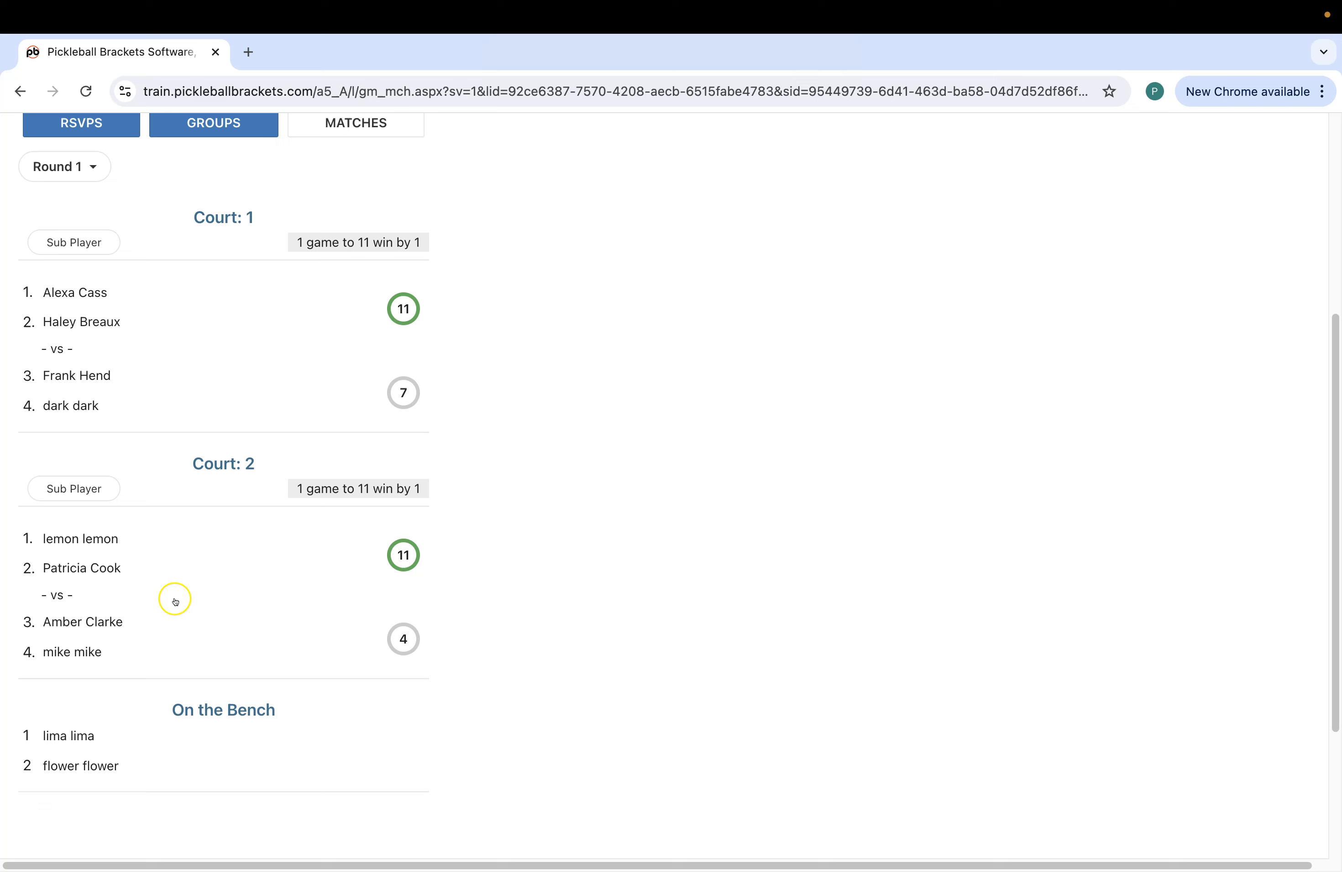
# Step: Save Round 1, start Round 2 and check its court assignments and bench
pyautogui.scroll(3, 240, 428)
pyautogui.scroll(3, 240, 429)
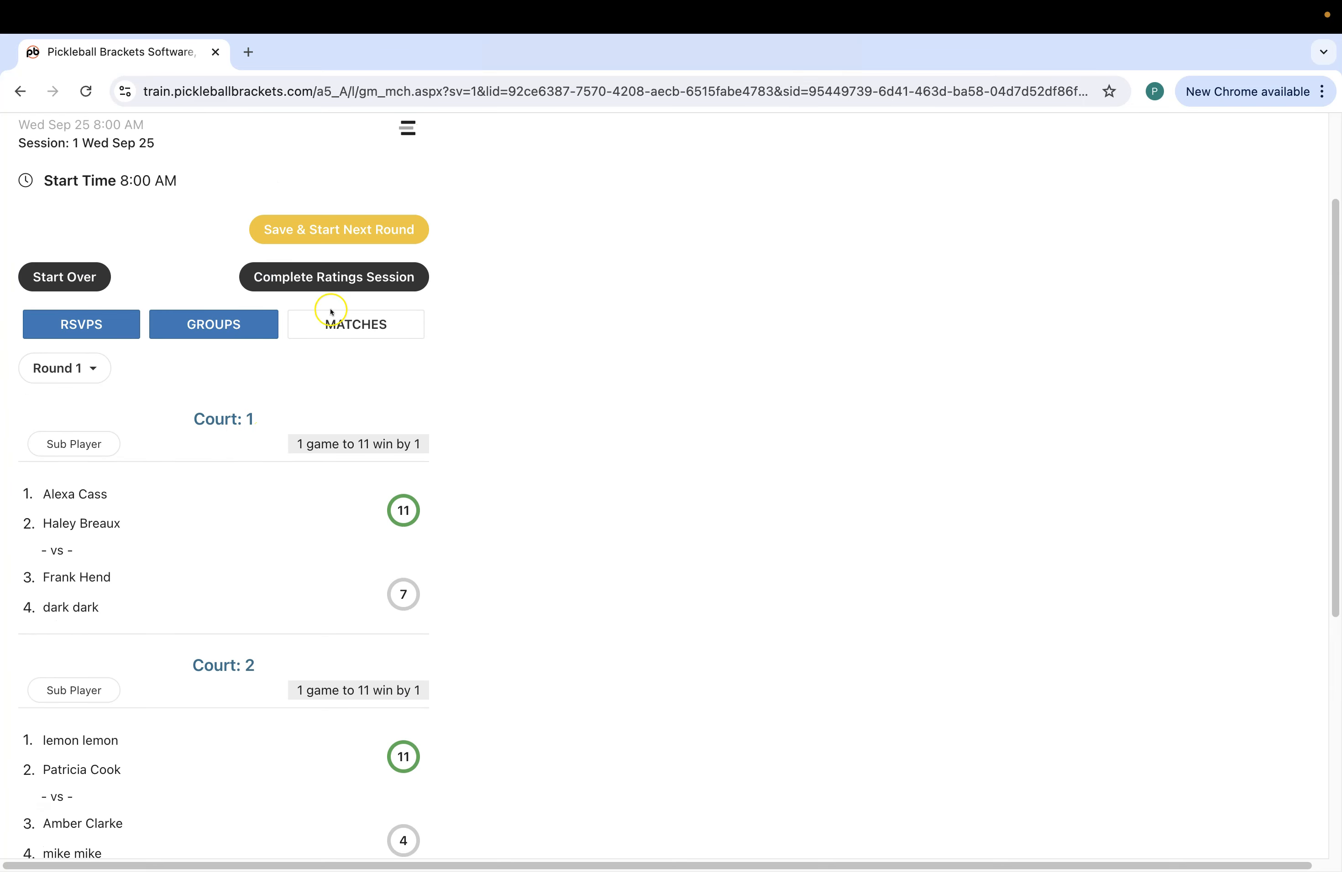
pyautogui.click(341, 228)
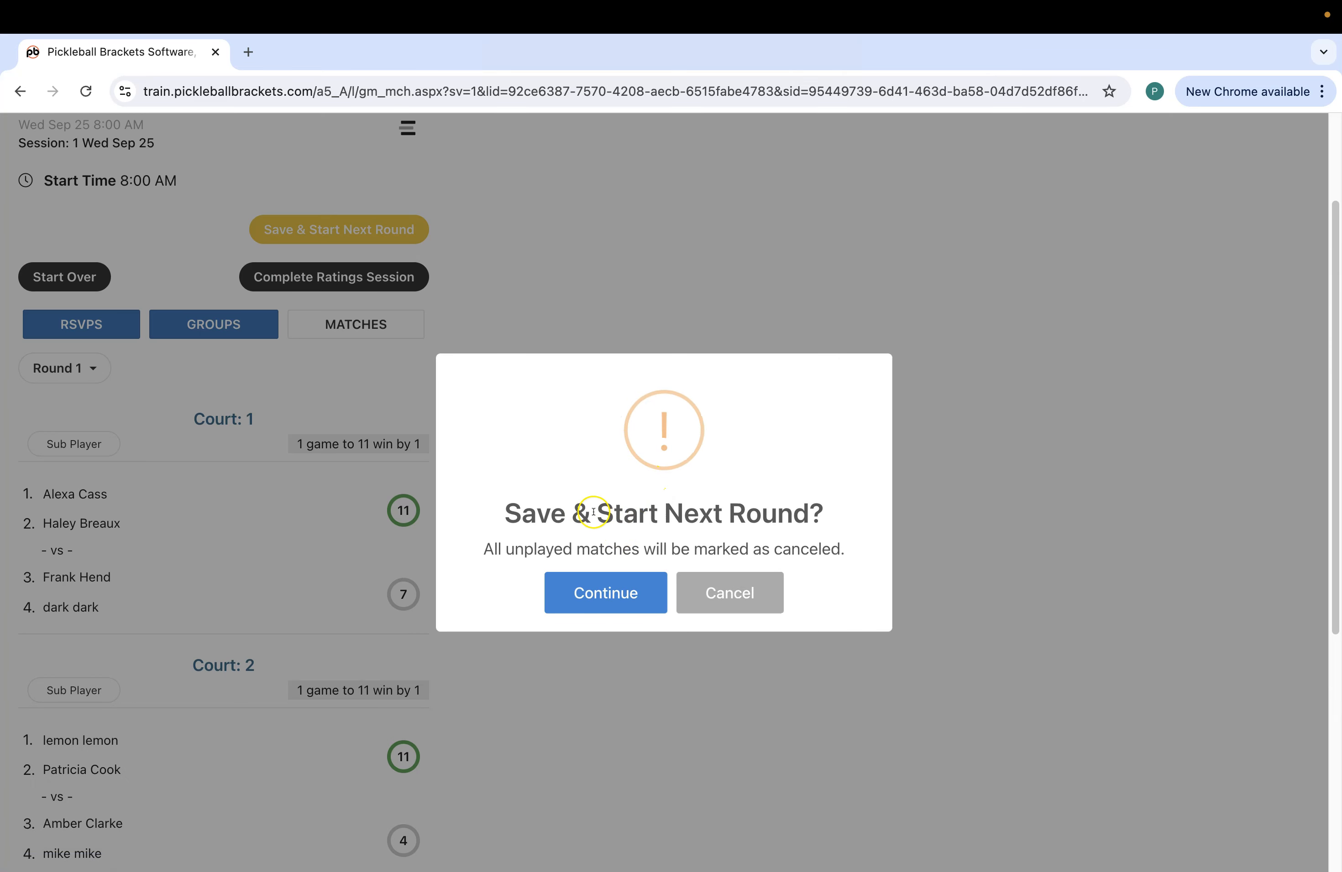
pyautogui.click(601, 592)
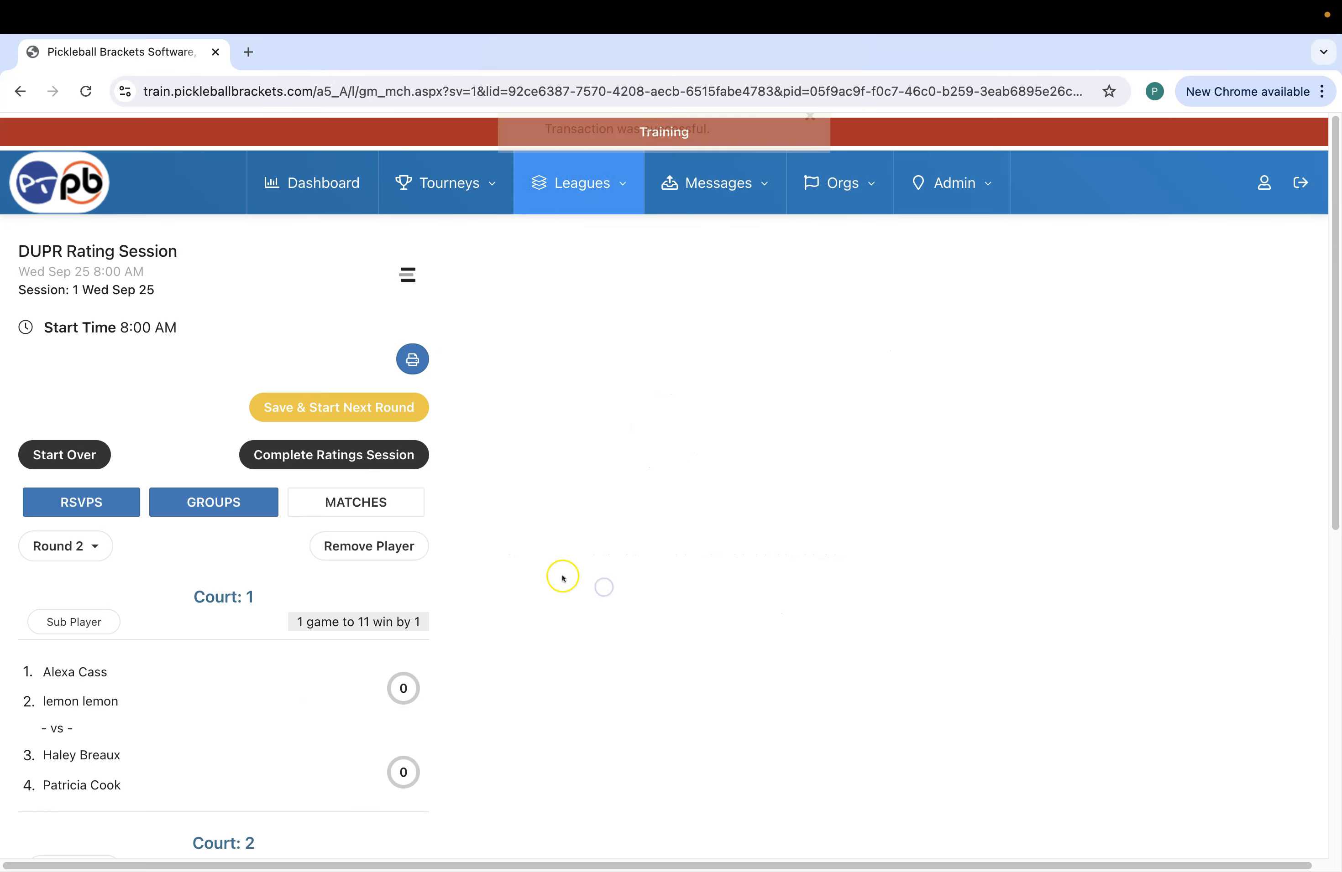
pyautogui.scroll(-5, 366, 621)
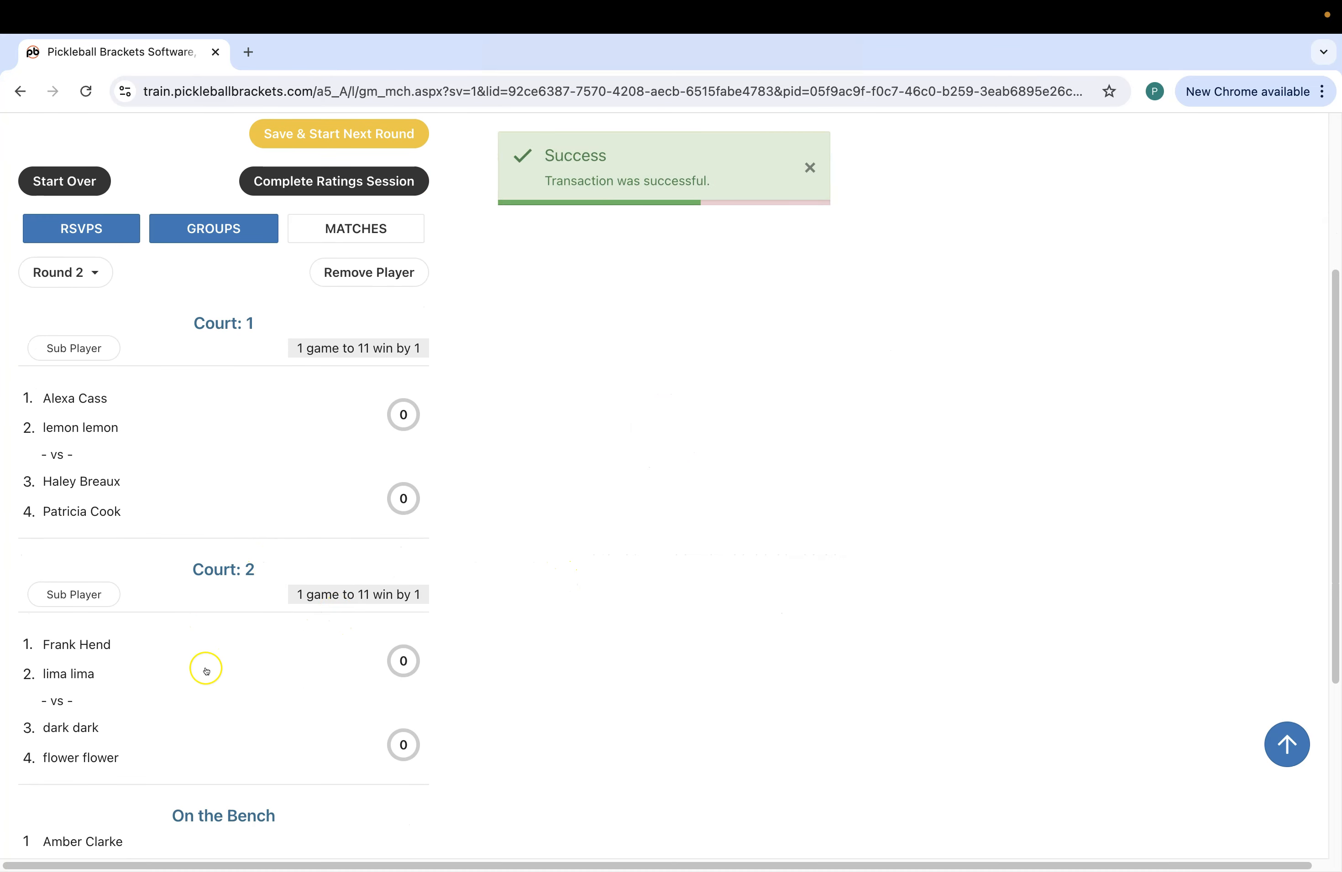
pyautogui.scroll(-3, 203, 668)
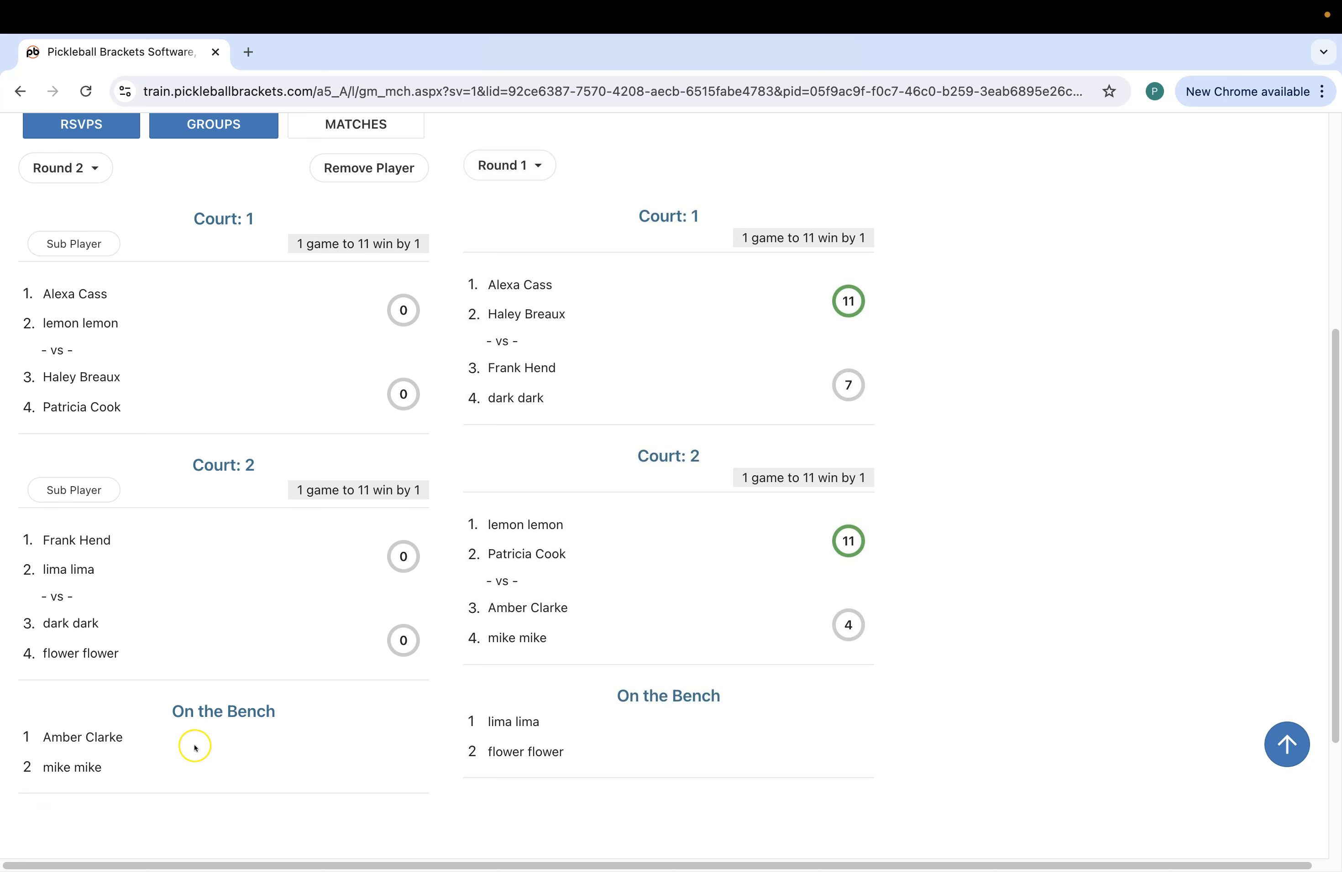
# Step: Record and save the Round 2 score on Court 1 as 11 for the first pair and 4 for the second
pyautogui.scroll(3, 195, 723)
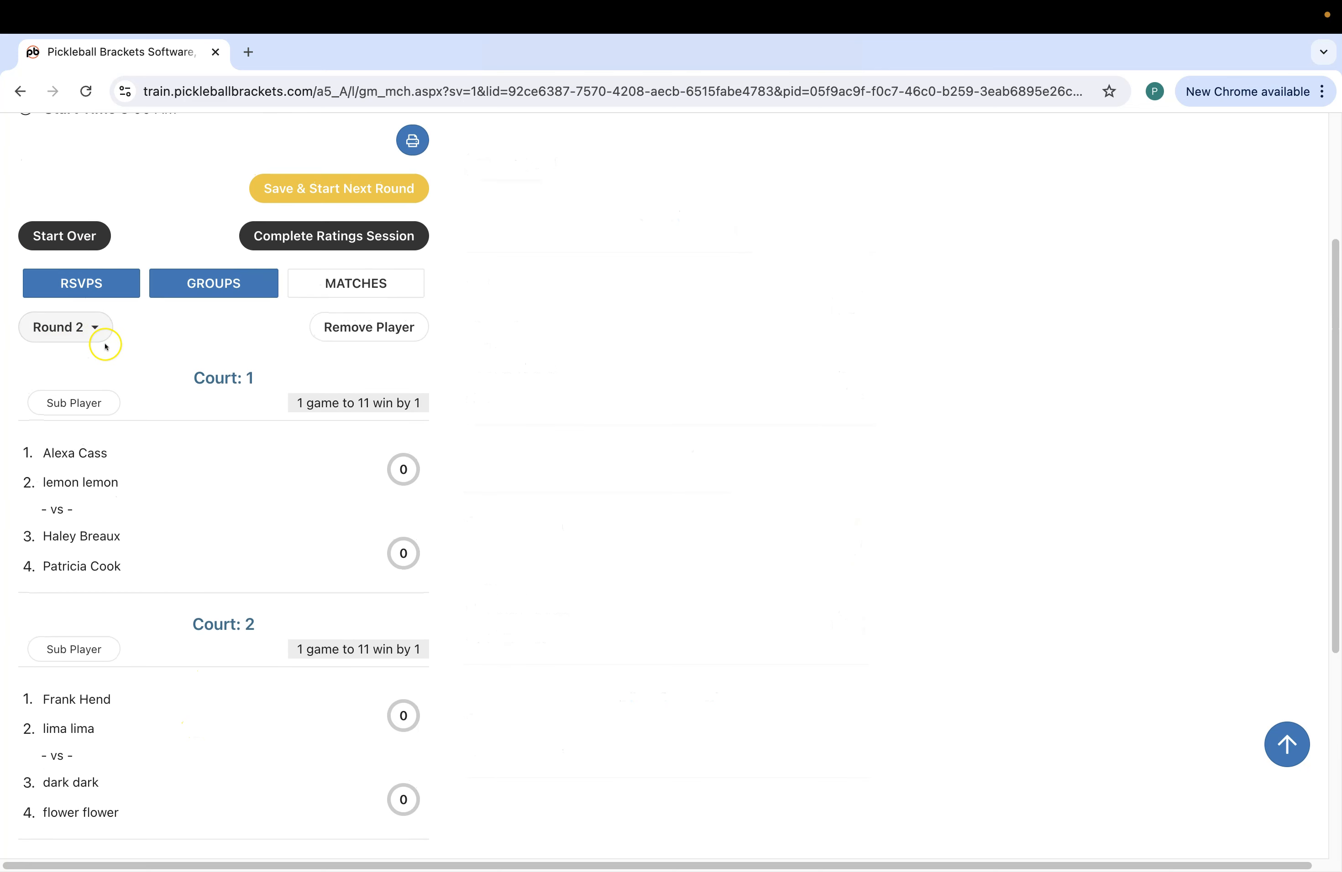
pyautogui.click(318, 498)
pyautogui.click(249, 436)
pyautogui.write('11')
pyautogui.press('Tab')
pyautogui.write('4')
pyautogui.click(261, 240)
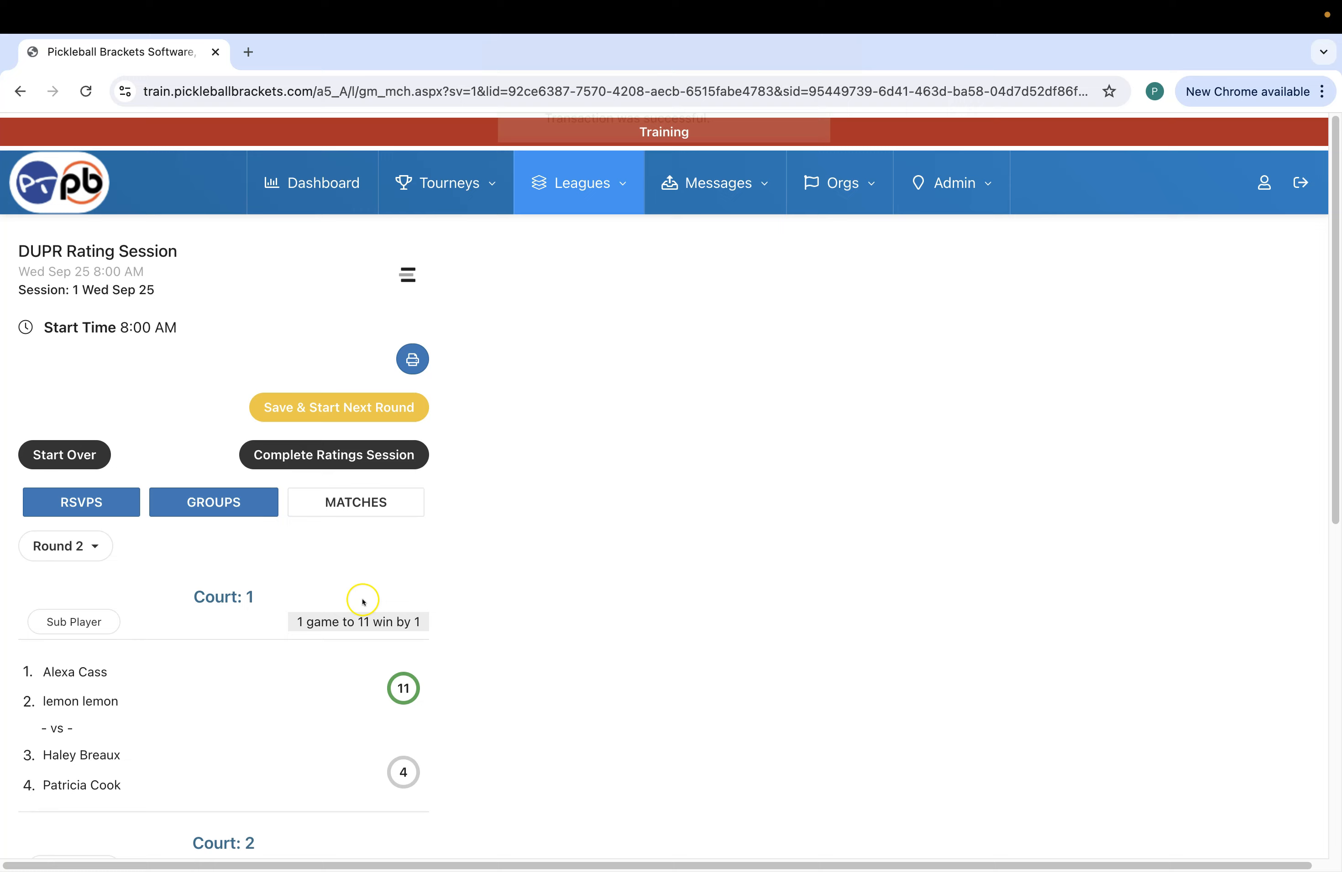
# Step: Record and save the Round 2 score on Court 2 as 11 for the first pair and 5 for the second
pyautogui.scroll(-8, 338, 641)
pyautogui.click(314, 502)
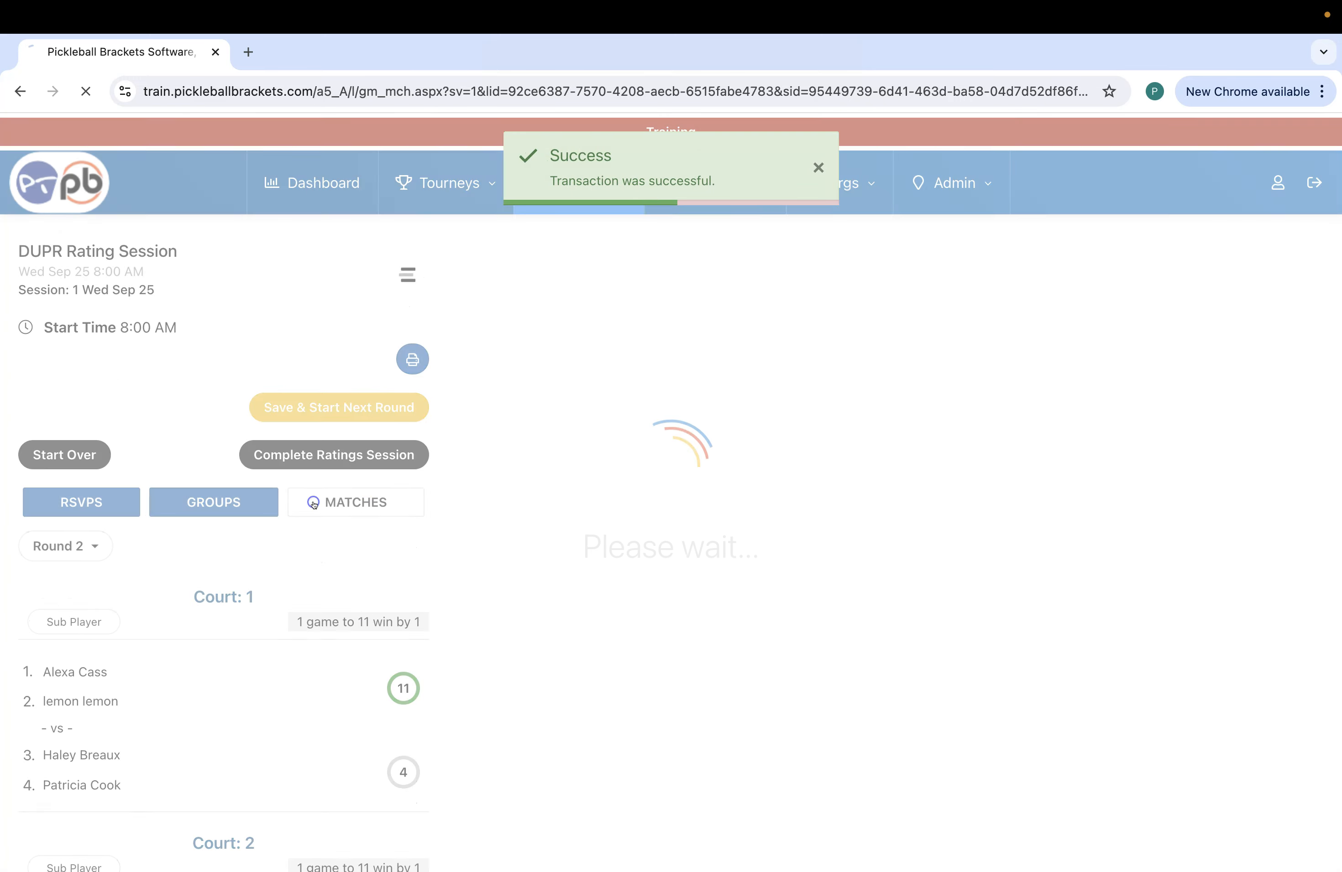
pyautogui.click(230, 442)
pyautogui.write('11')
pyautogui.press('Tab')
pyautogui.write('5')
pyautogui.click(284, 242)
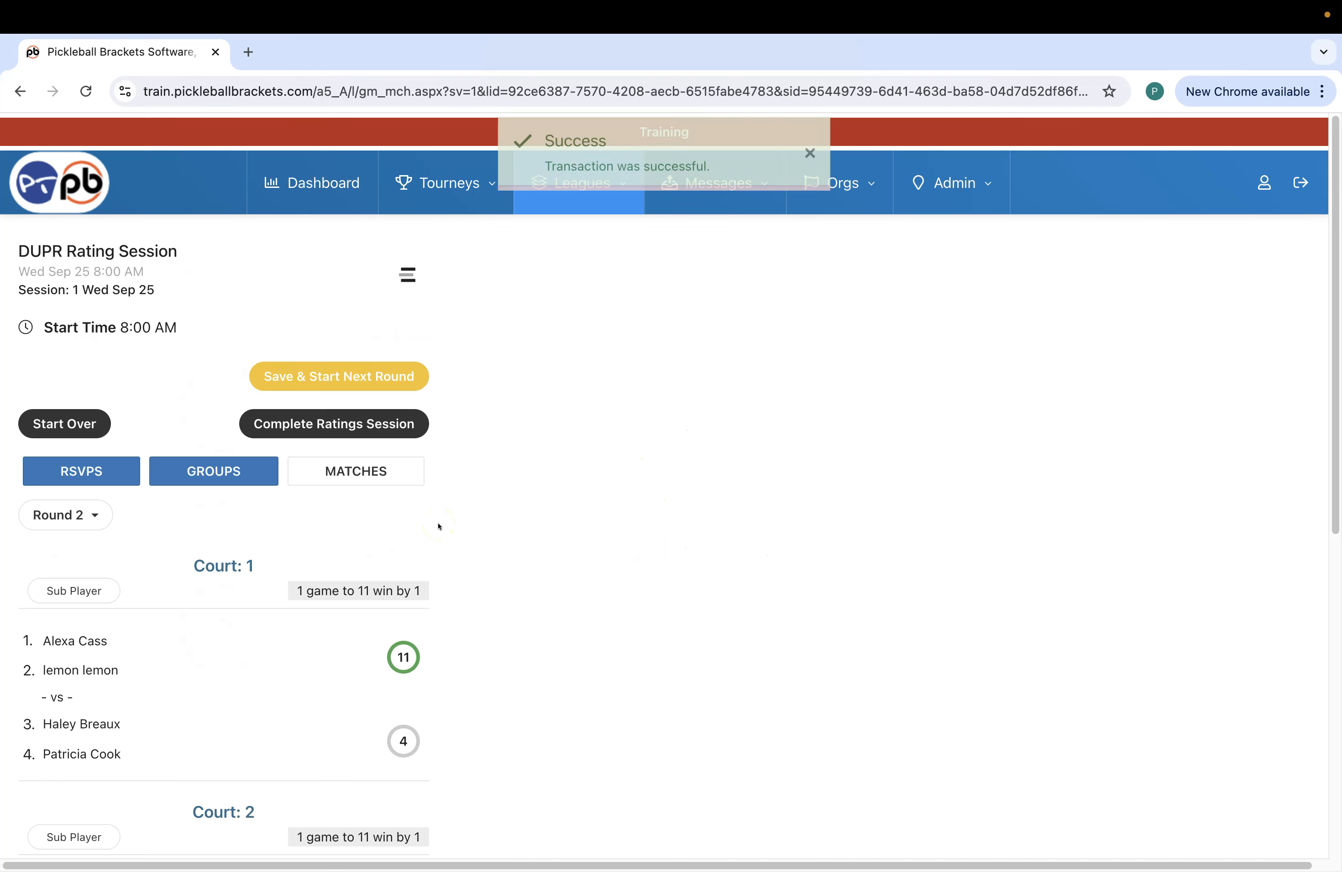
# Step: Save Round 2, start Round 3 and compare its court assignments with the previous rounds
pyautogui.scroll(-5, 439, 543)
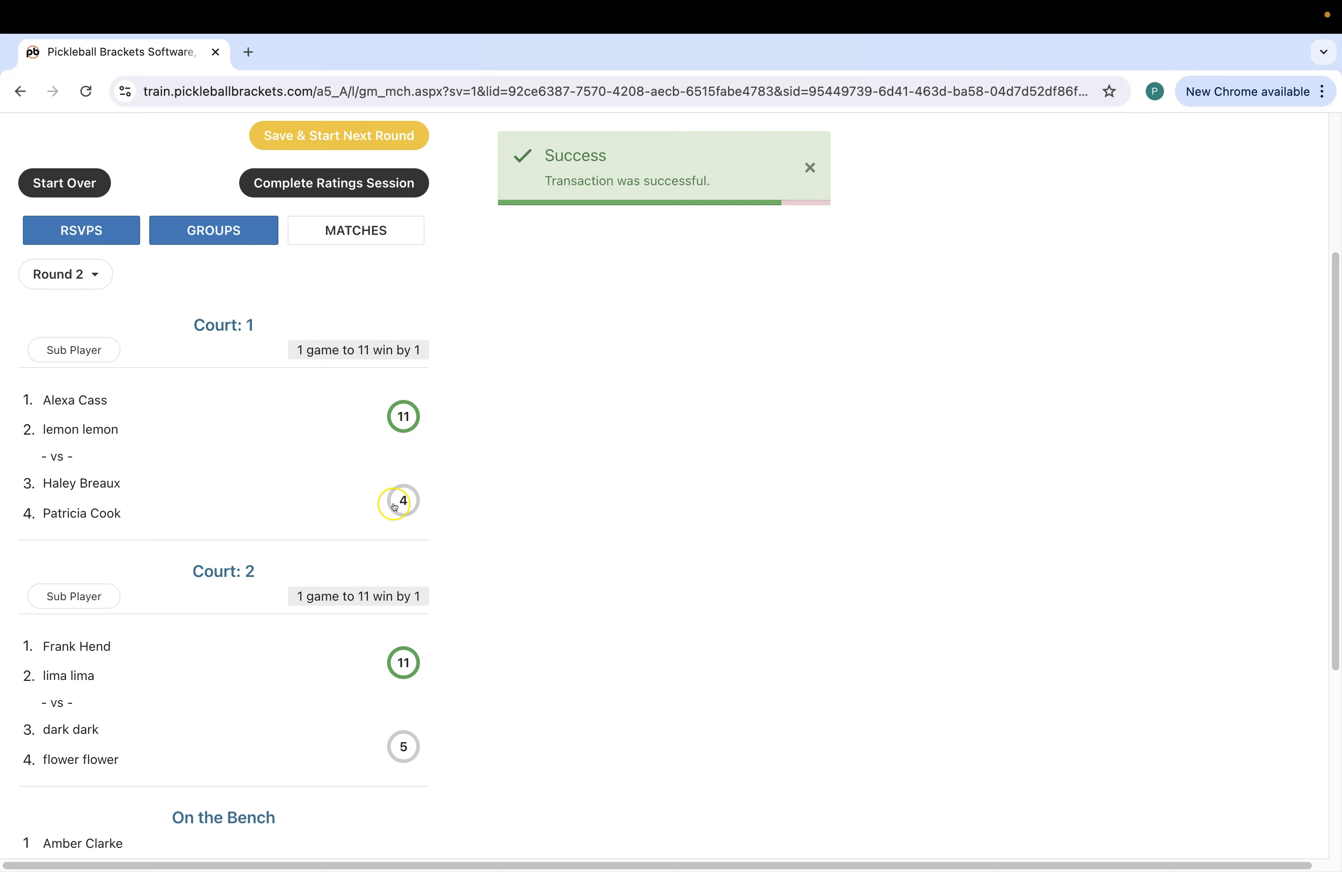
pyautogui.scroll(-5, 460, 708)
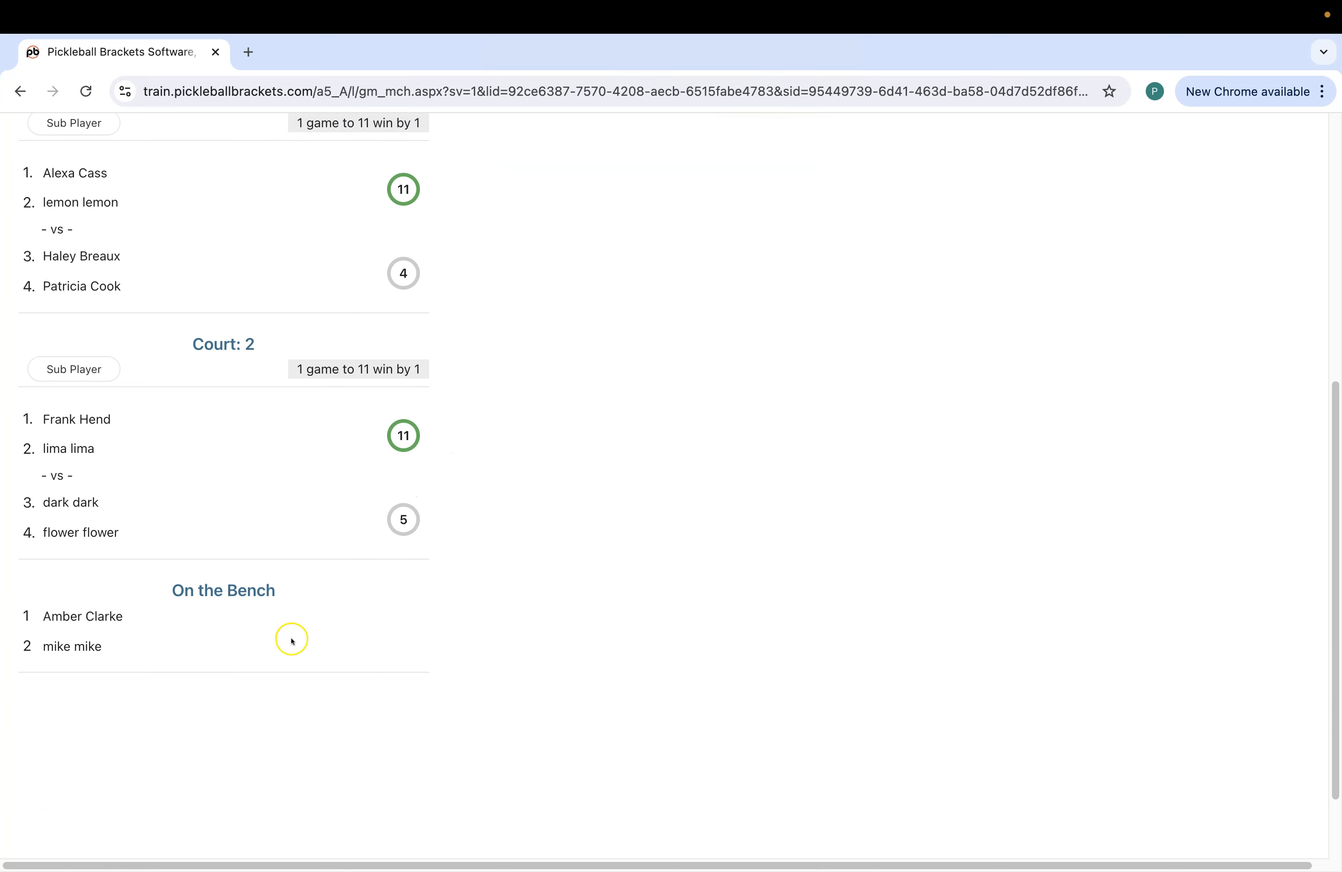
pyautogui.scroll(7, 170, 635)
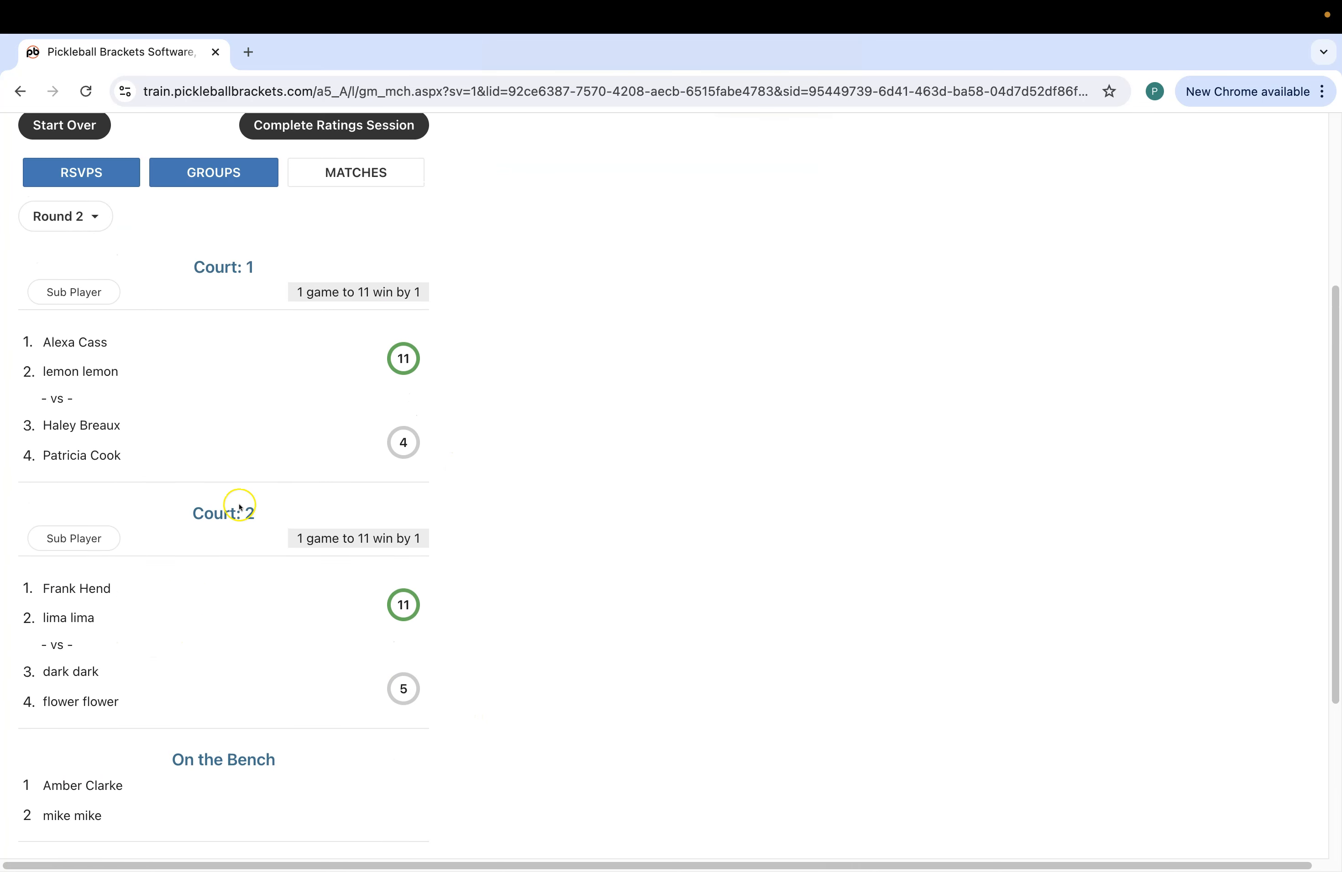
pyautogui.click(329, 250)
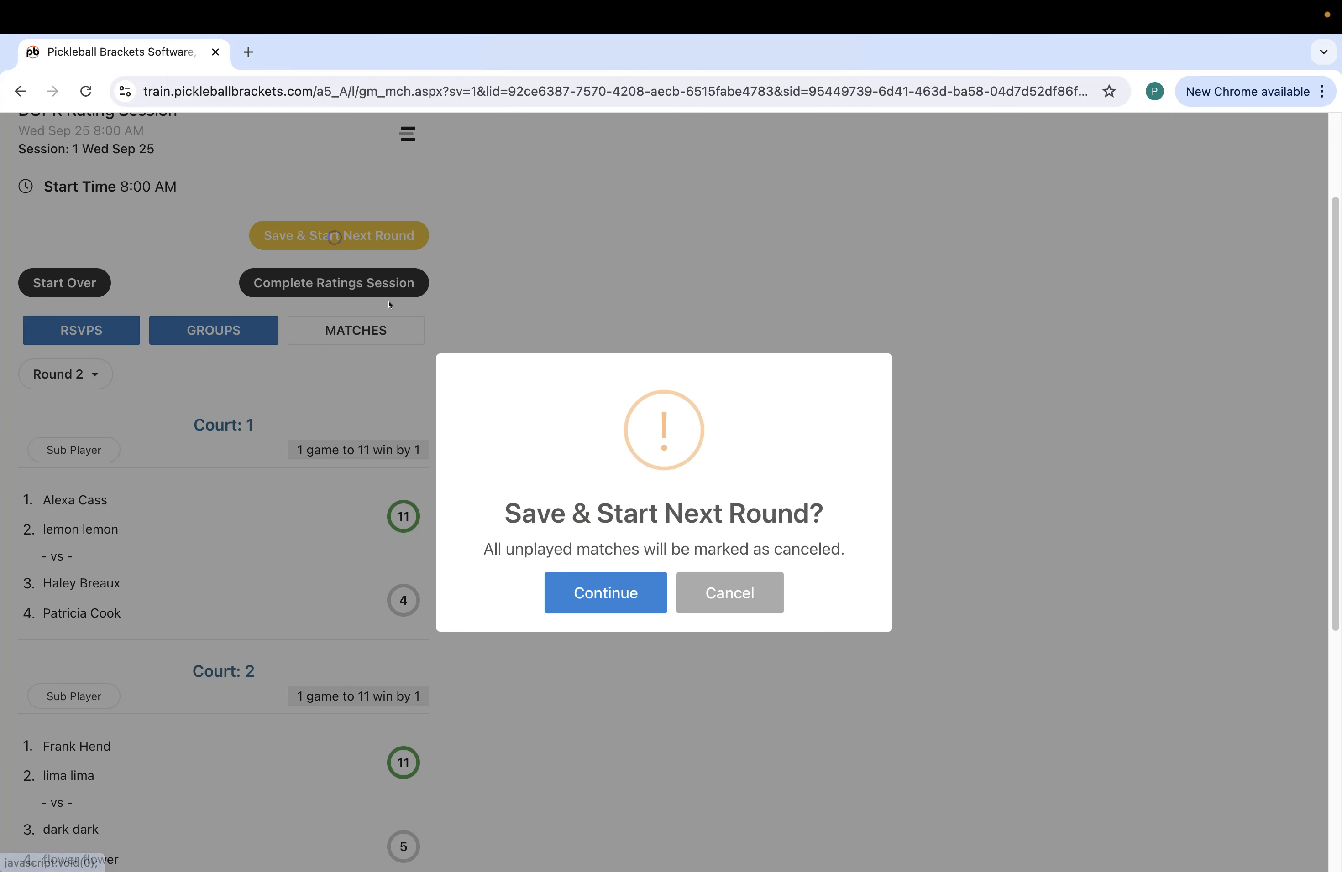
pyautogui.click(598, 592)
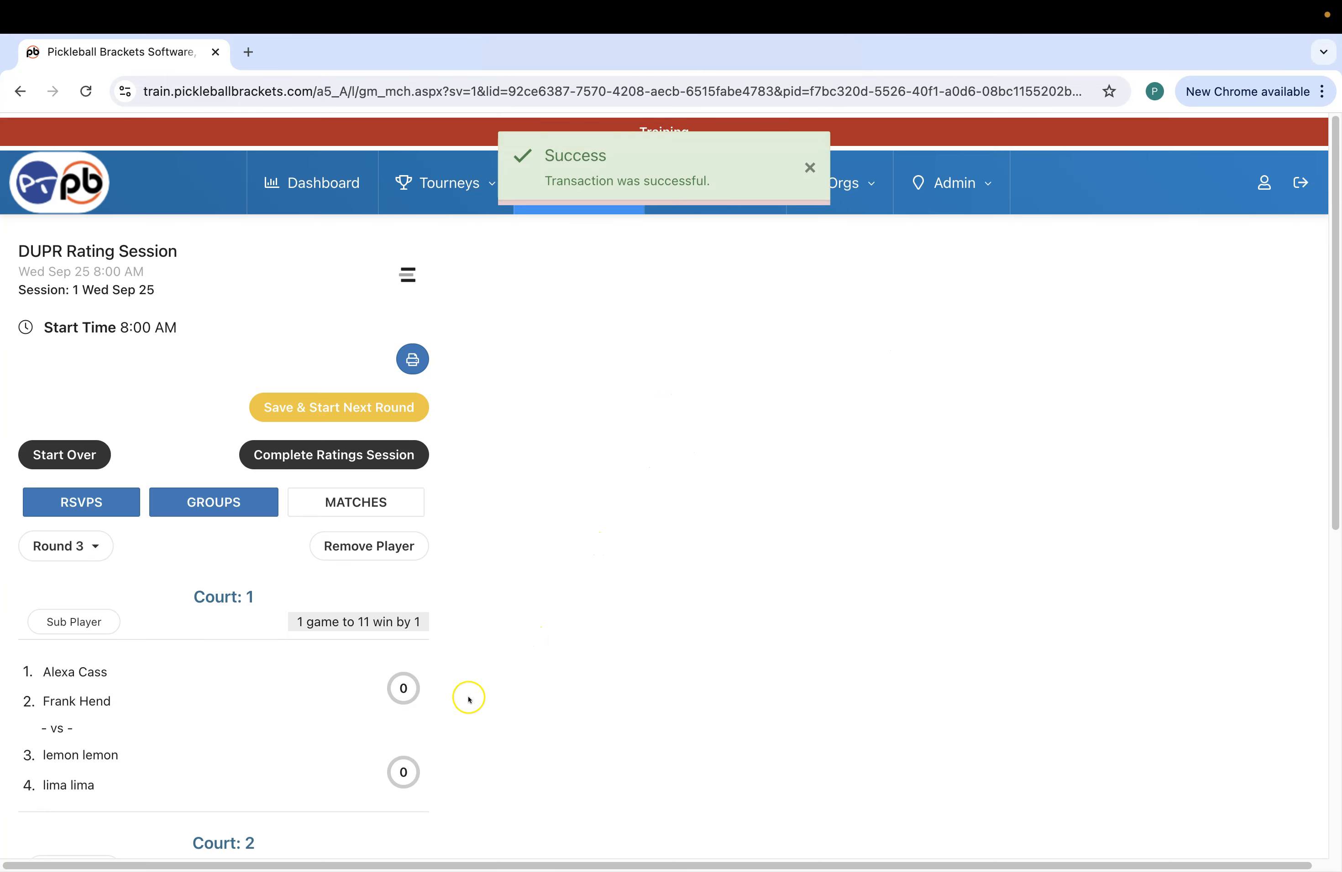
pyautogui.scroll(-4, 242, 653)
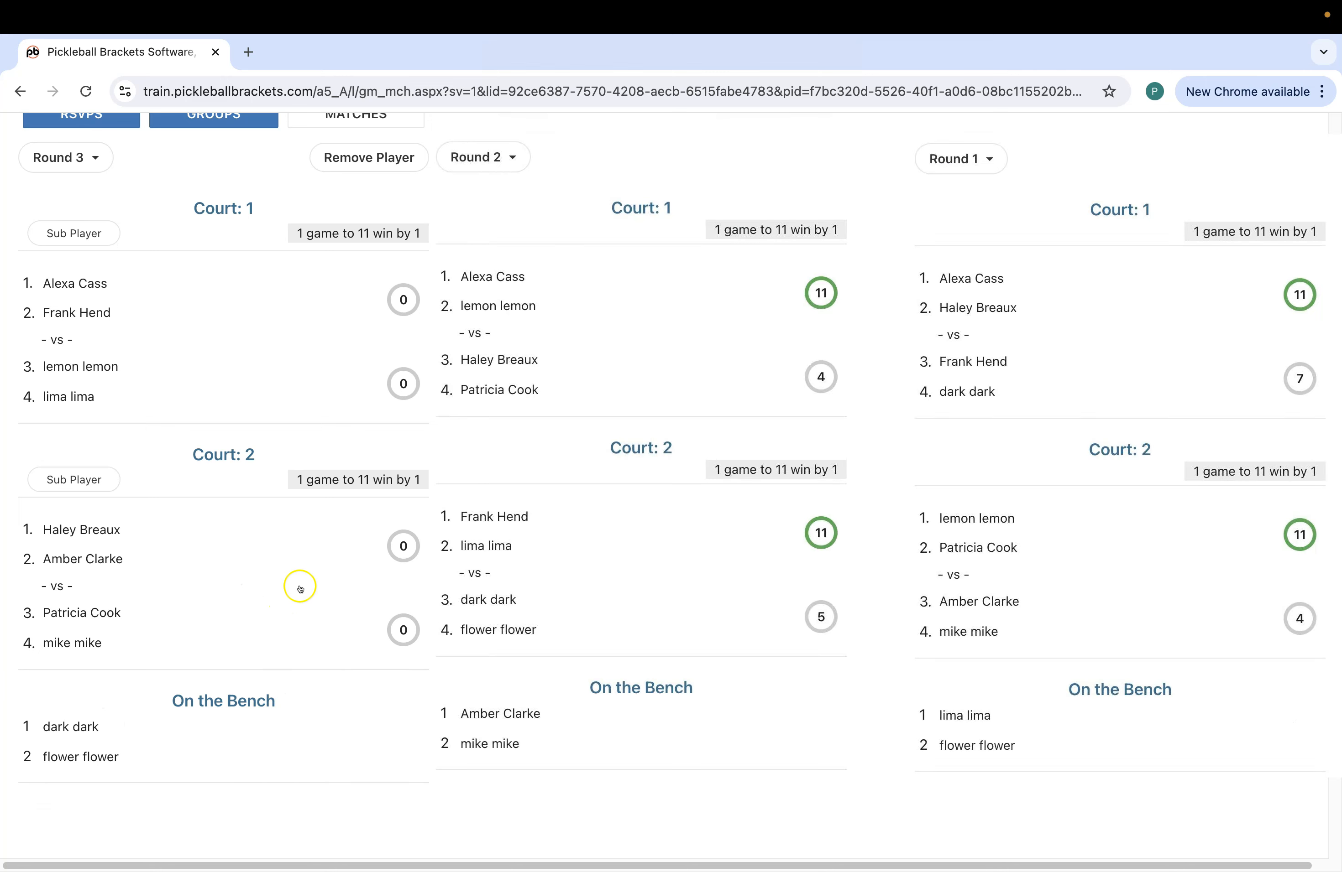
# Step: Remove the fourth player listed on Court 1 from Round 3 and check the regenerated matches and bench
pyautogui.scroll(5, 317, 595)
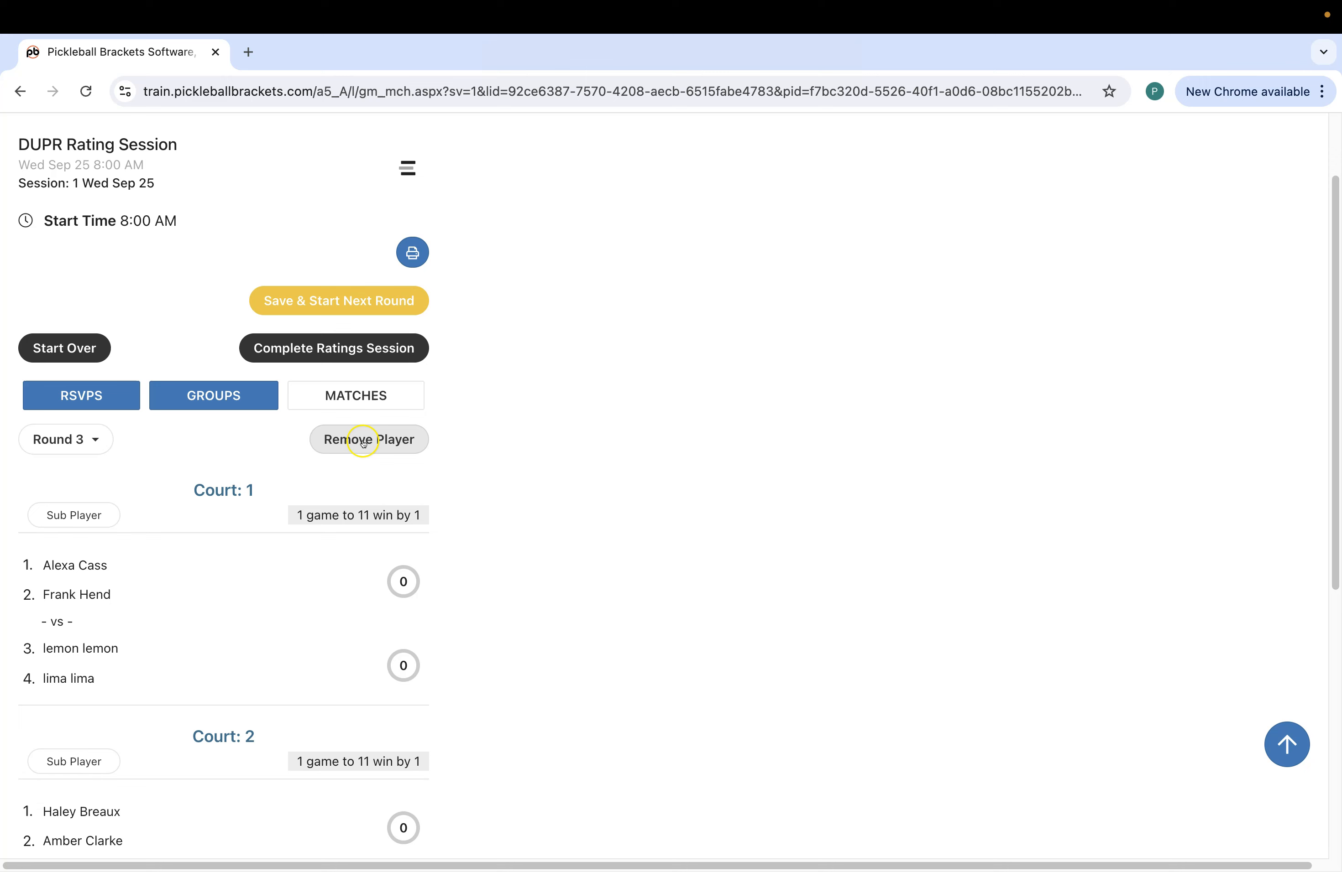
pyautogui.scroll(-2, 245, 567)
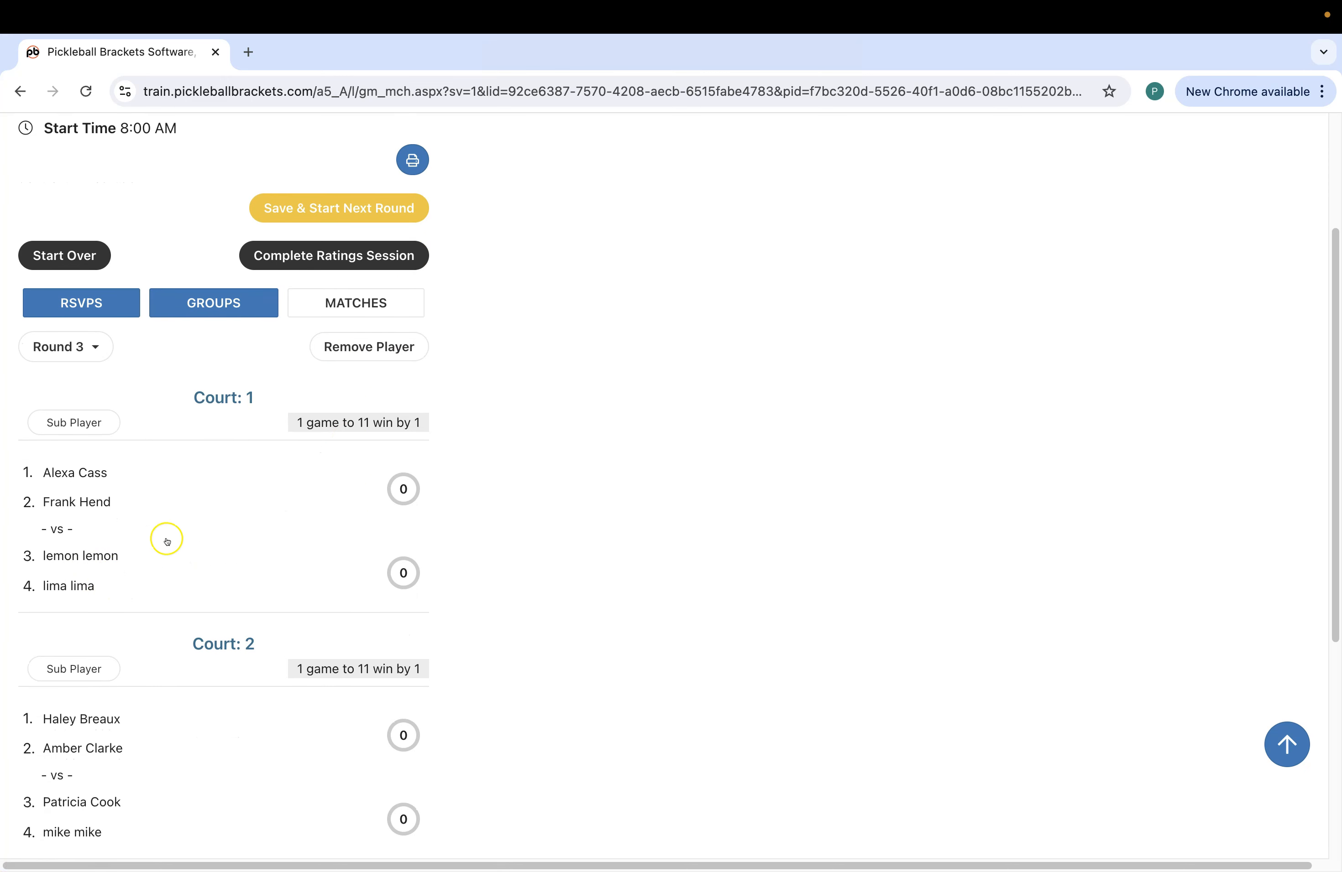
pyautogui.click(366, 357)
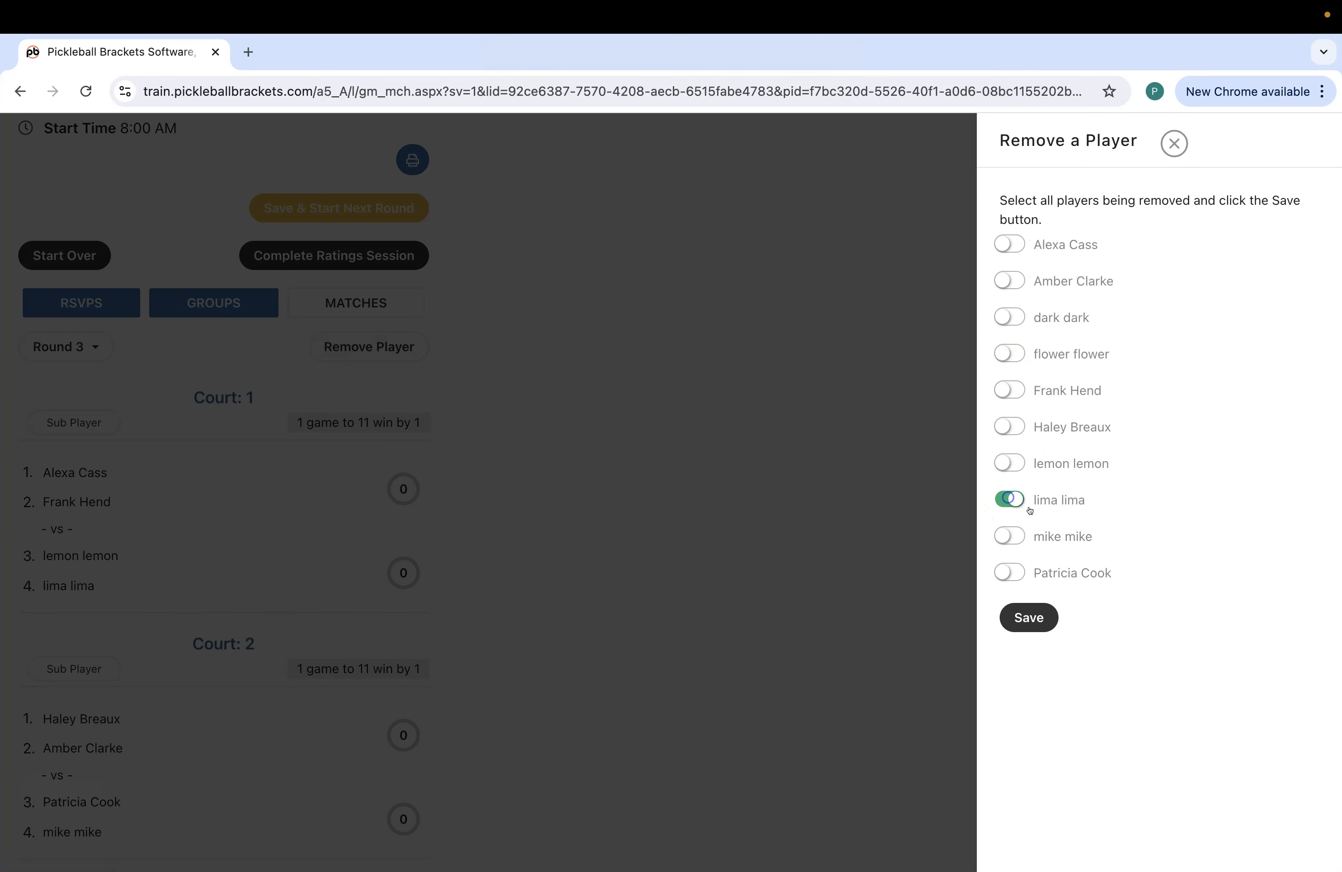
pyautogui.click(1042, 617)
pyautogui.click(623, 589)
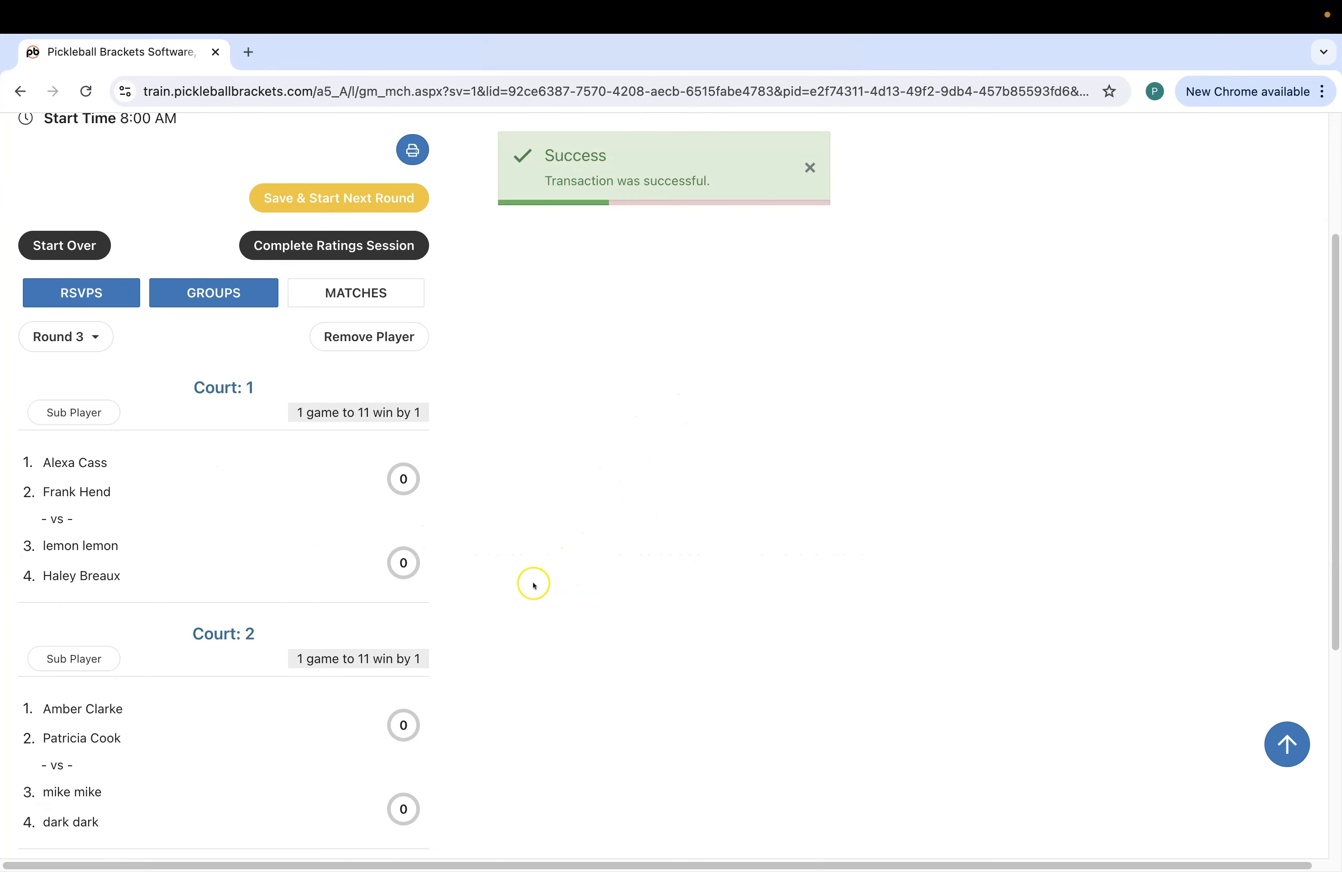
pyautogui.scroll(-5, 106, 696)
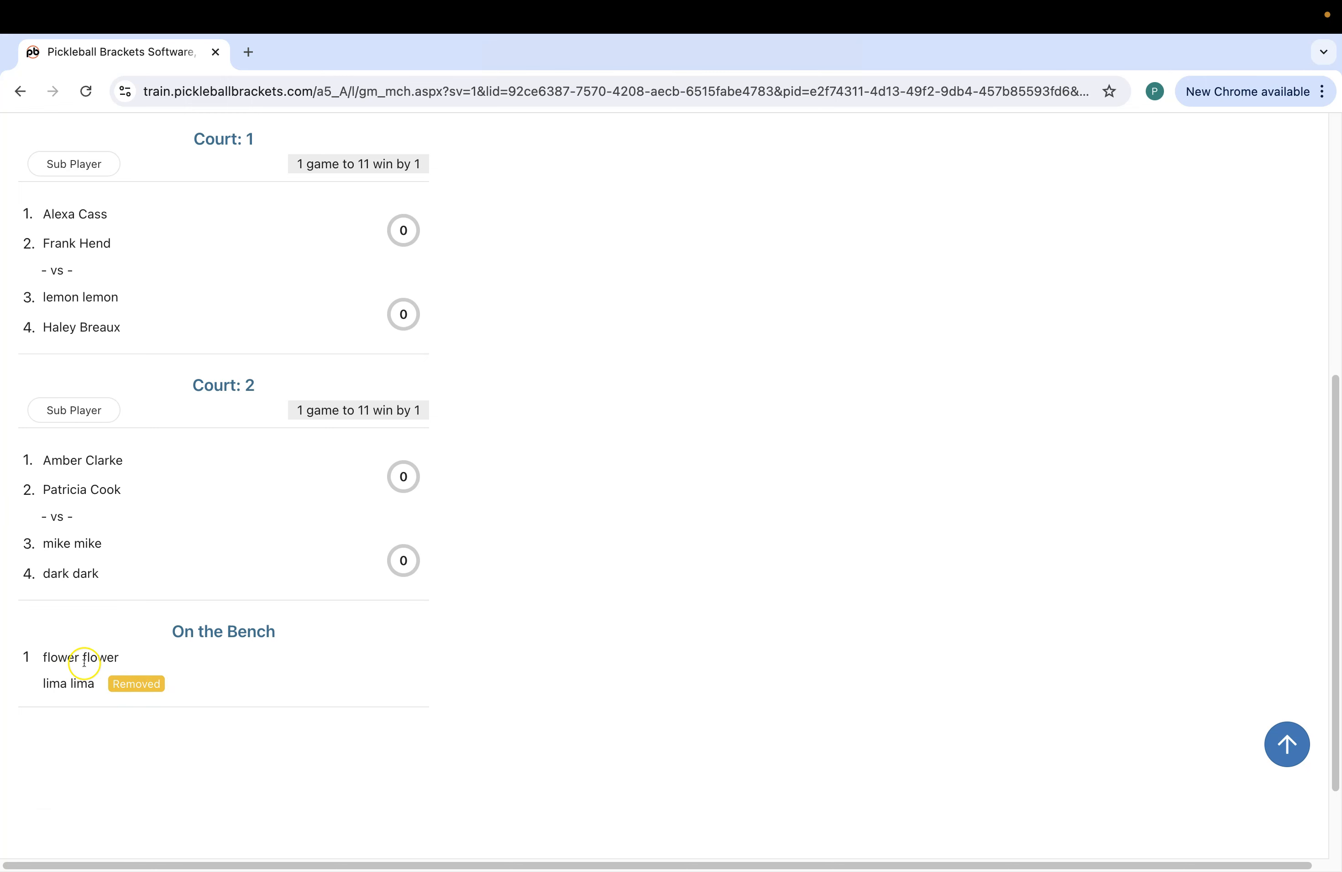
# Step: Reinstate the removed player in Round 3, save the change and check the updated courts and bench
pyautogui.scroll(1, 100, 520)
pyautogui.scroll(3, 101, 520)
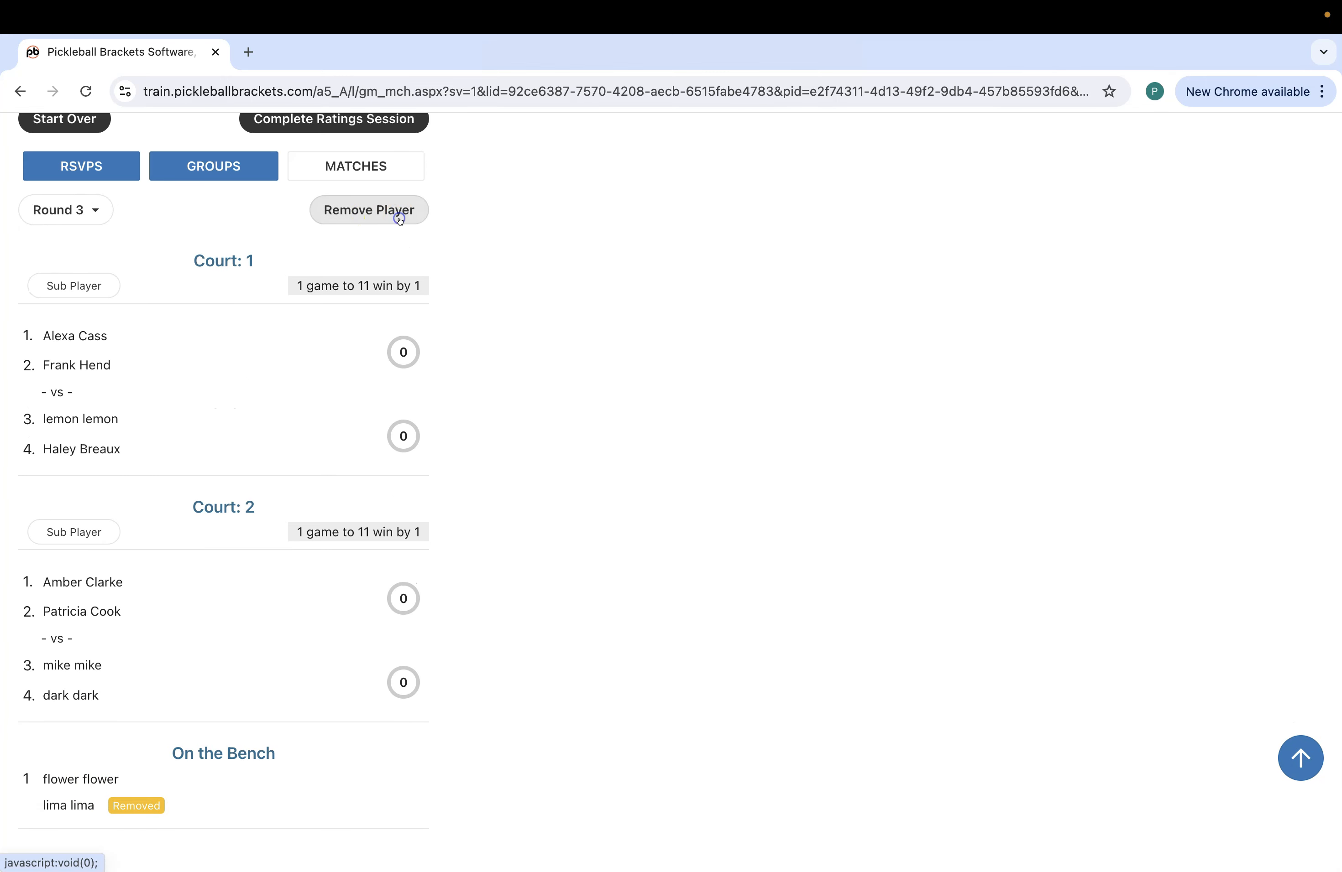
pyautogui.click(397, 214)
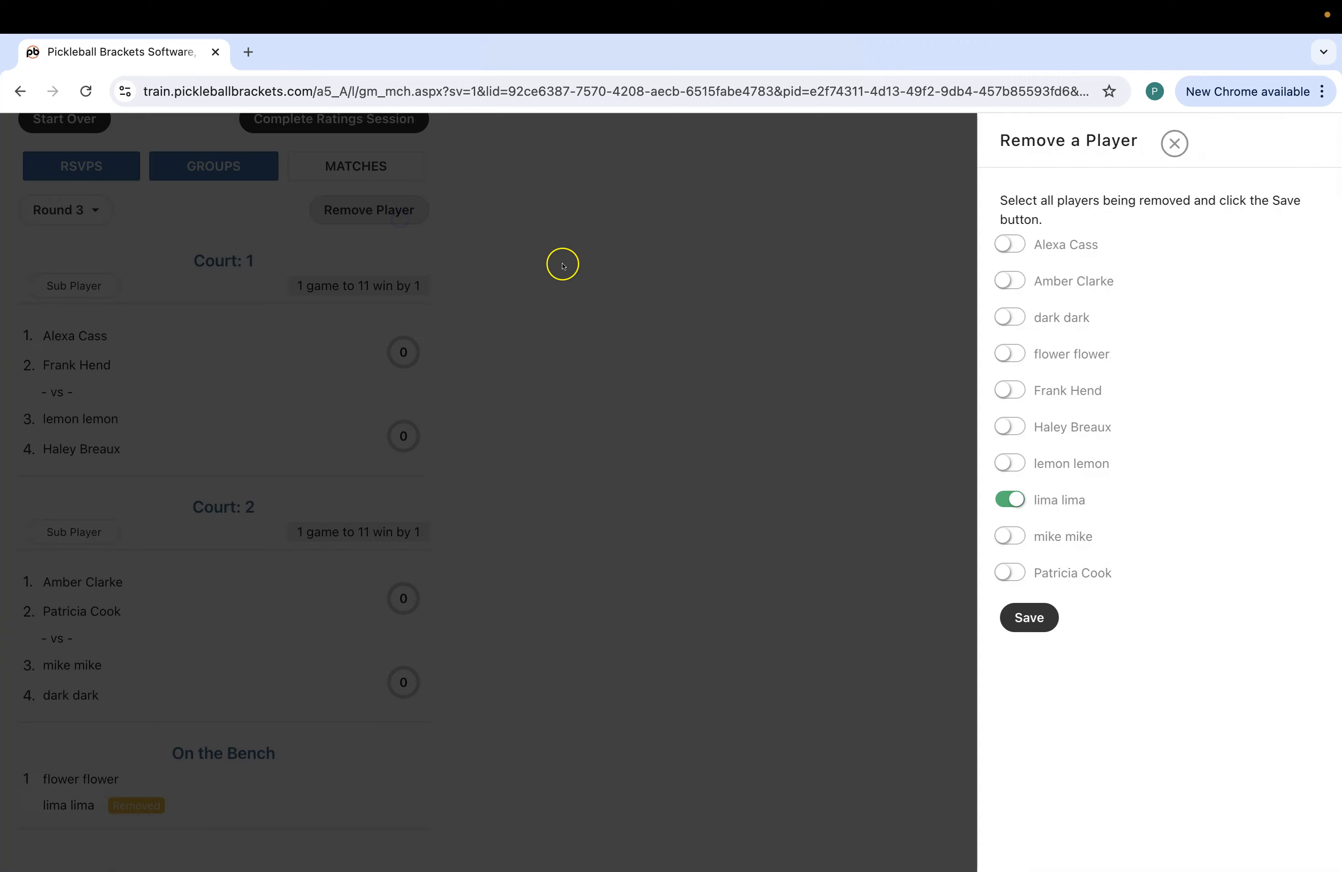
pyautogui.click(1013, 499)
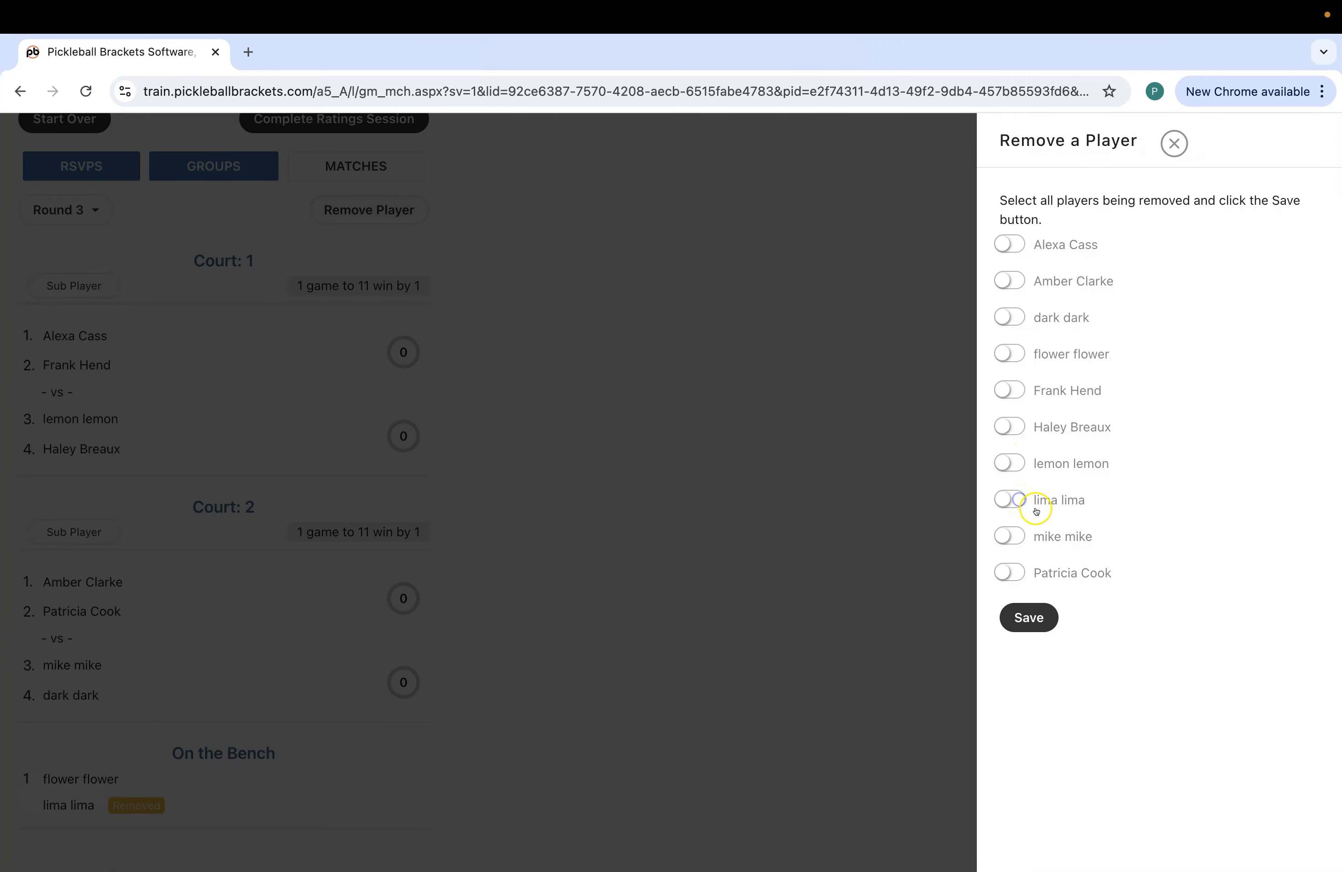
pyautogui.click(1027, 616)
pyautogui.click(623, 591)
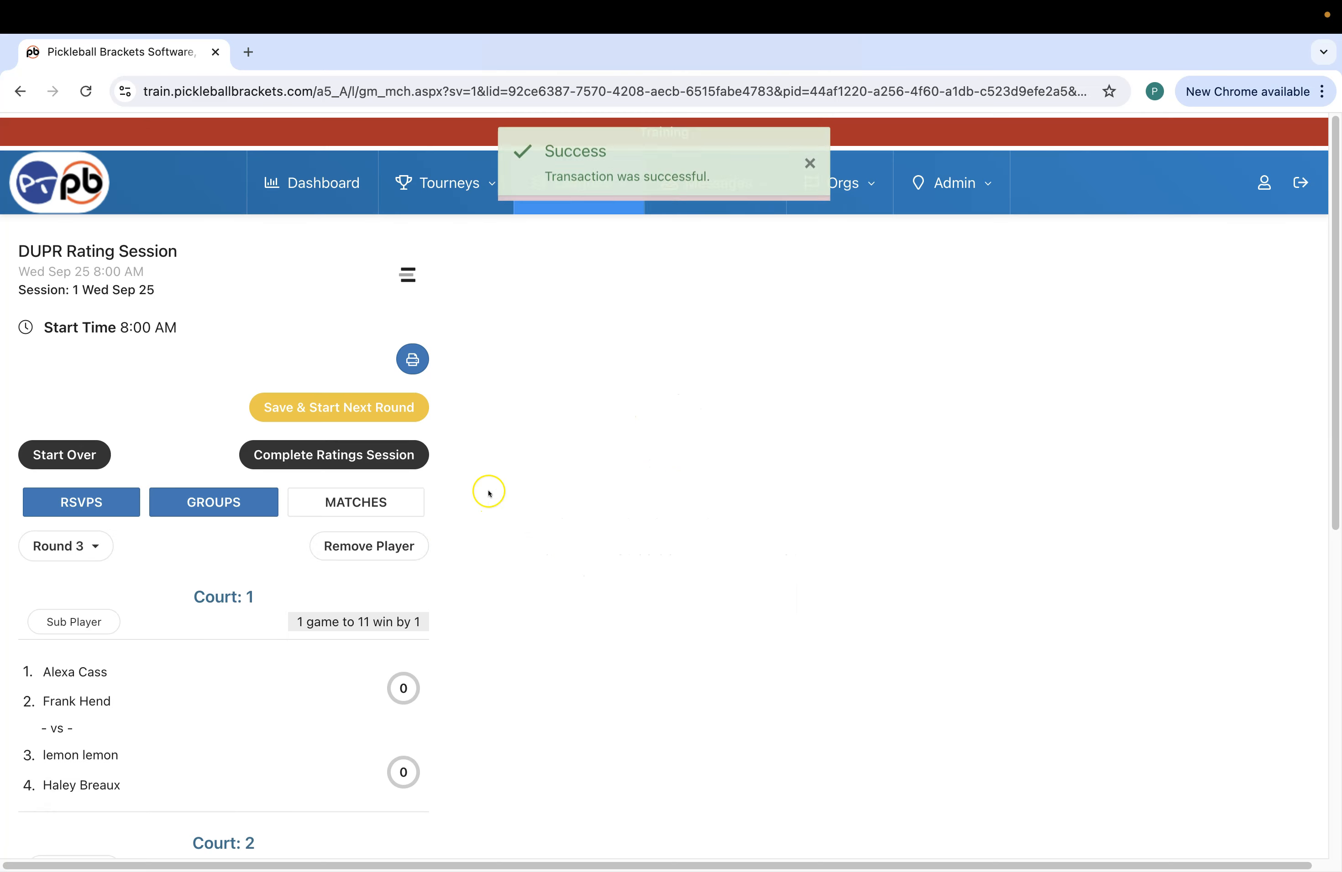
pyautogui.scroll(-3, 387, 549)
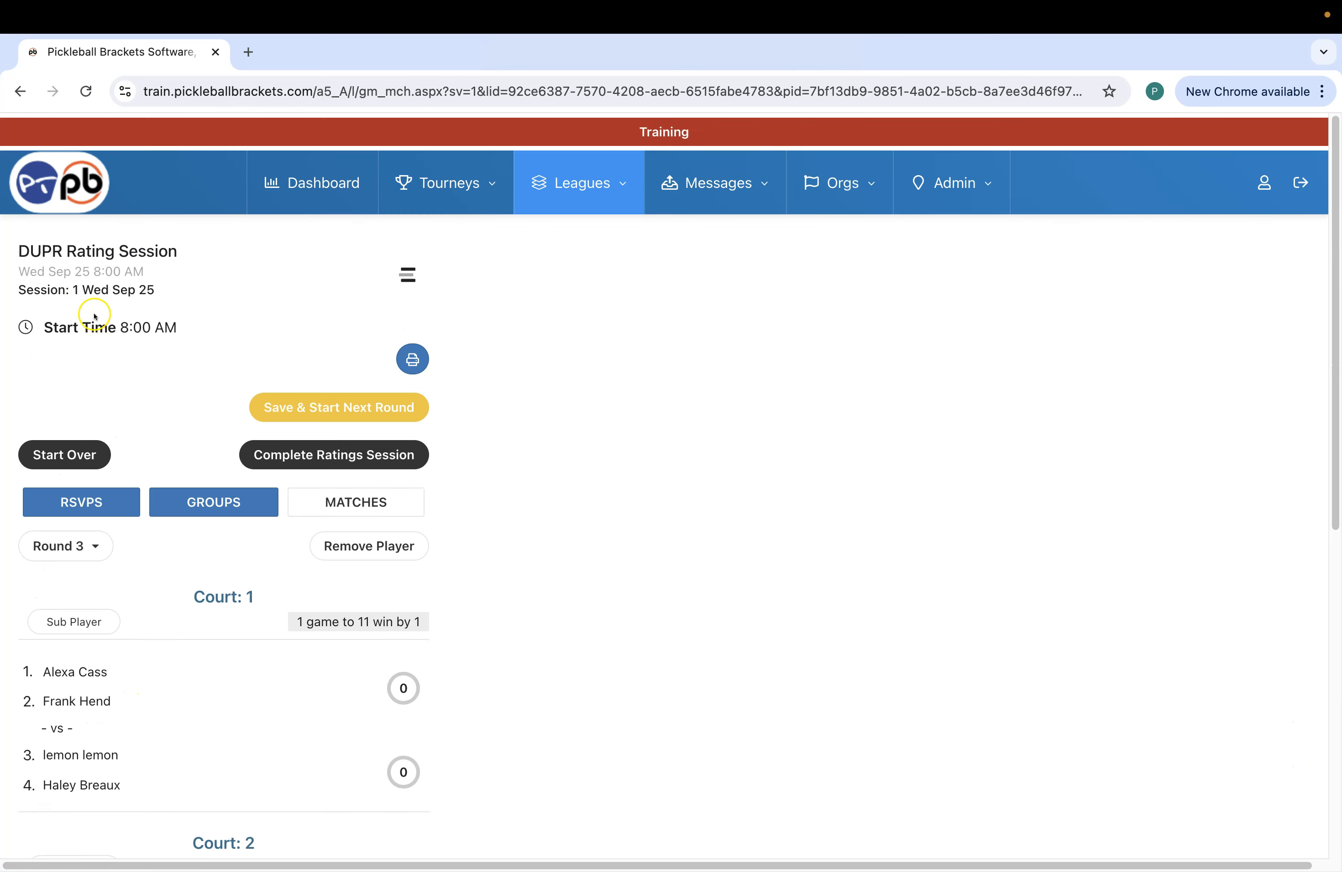
pyautogui.scroll(-6, 138, 461)
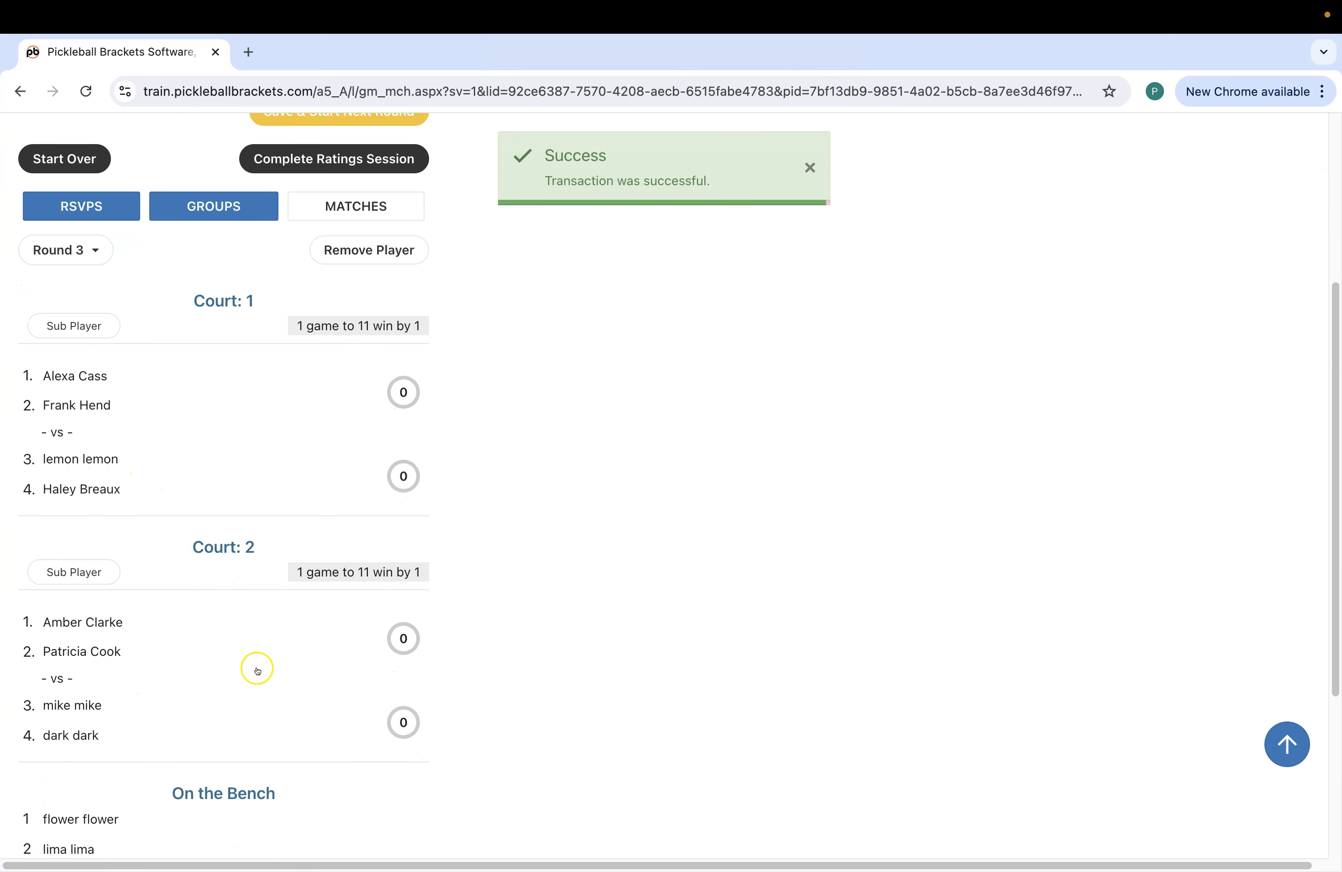
# Step: Complete the ratings session with Round 3 unplayed and check the match scores on both courts
pyautogui.scroll(3, 283, 544)
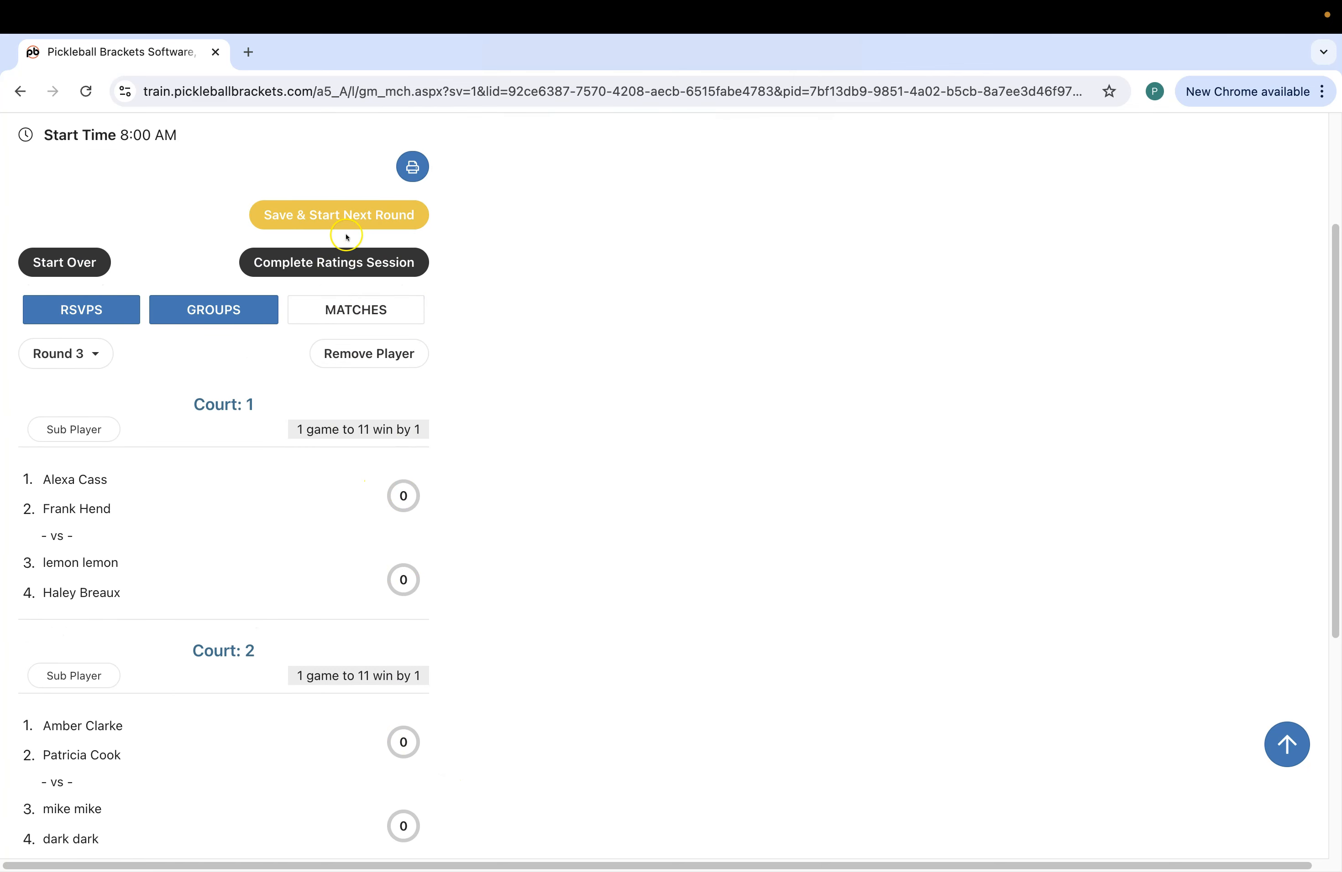
pyautogui.click(351, 268)
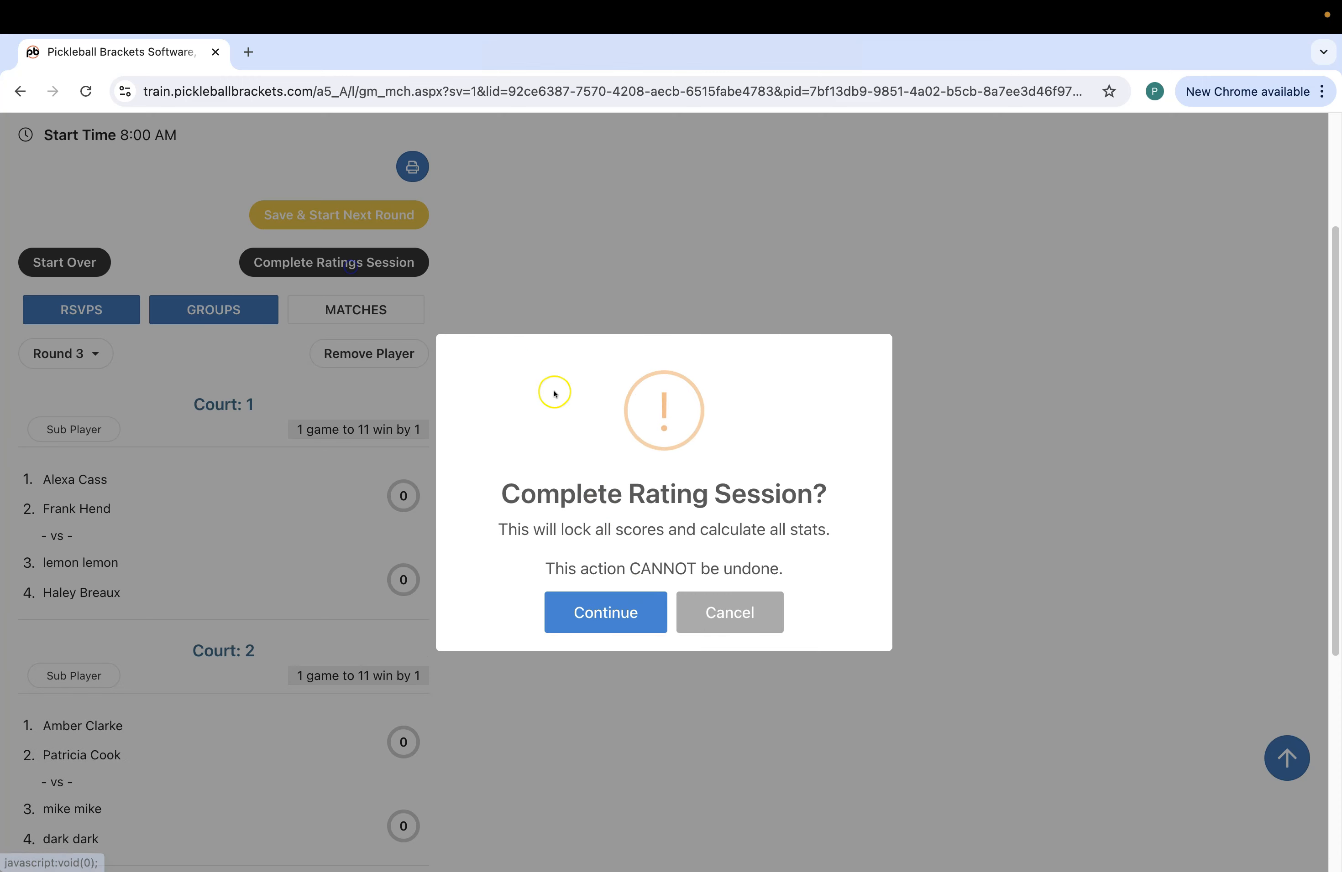
pyautogui.click(624, 611)
pyautogui.scroll(-2, 510, 567)
pyautogui.scroll(-4, 430, 459)
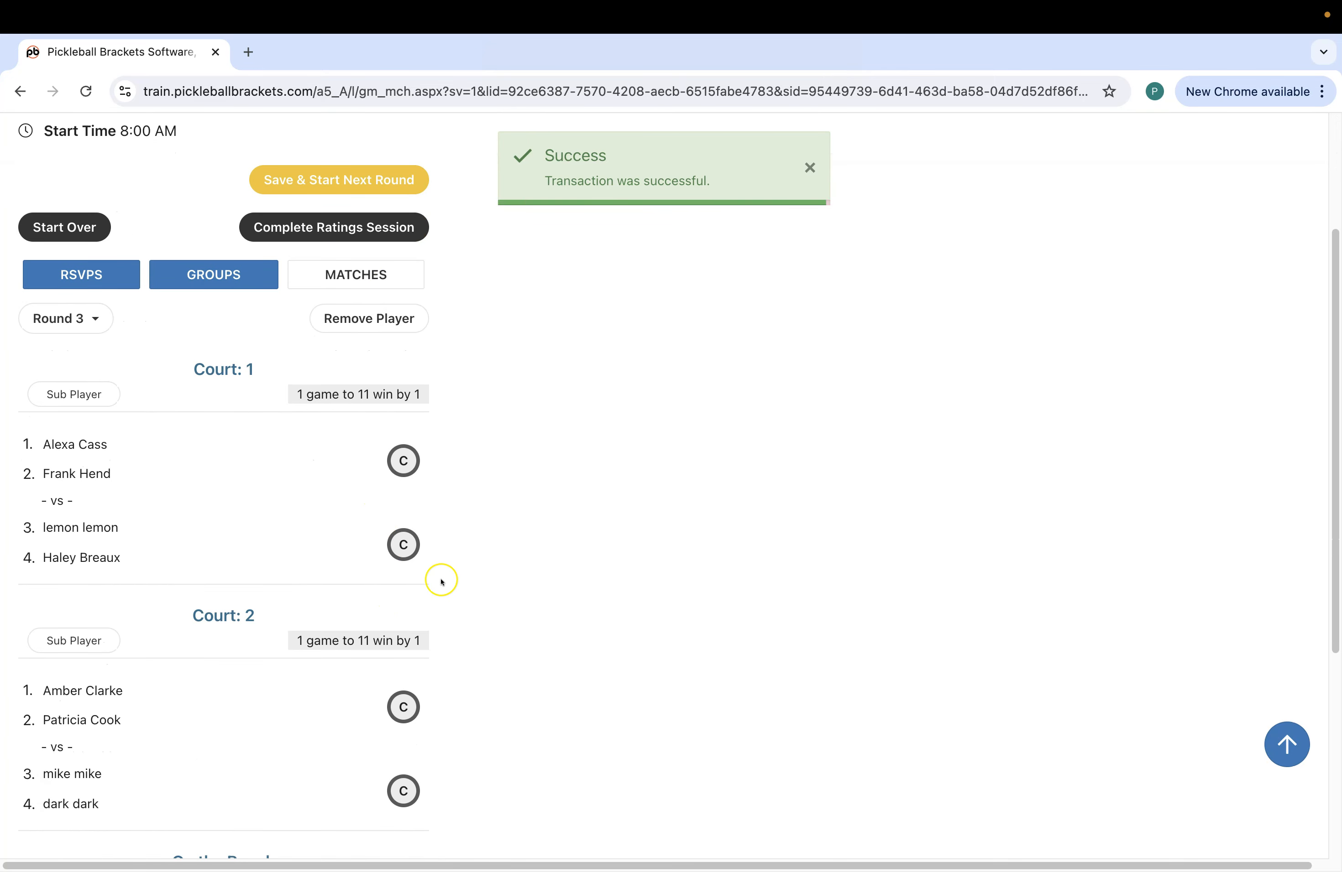
pyautogui.scroll(-5, 422, 737)
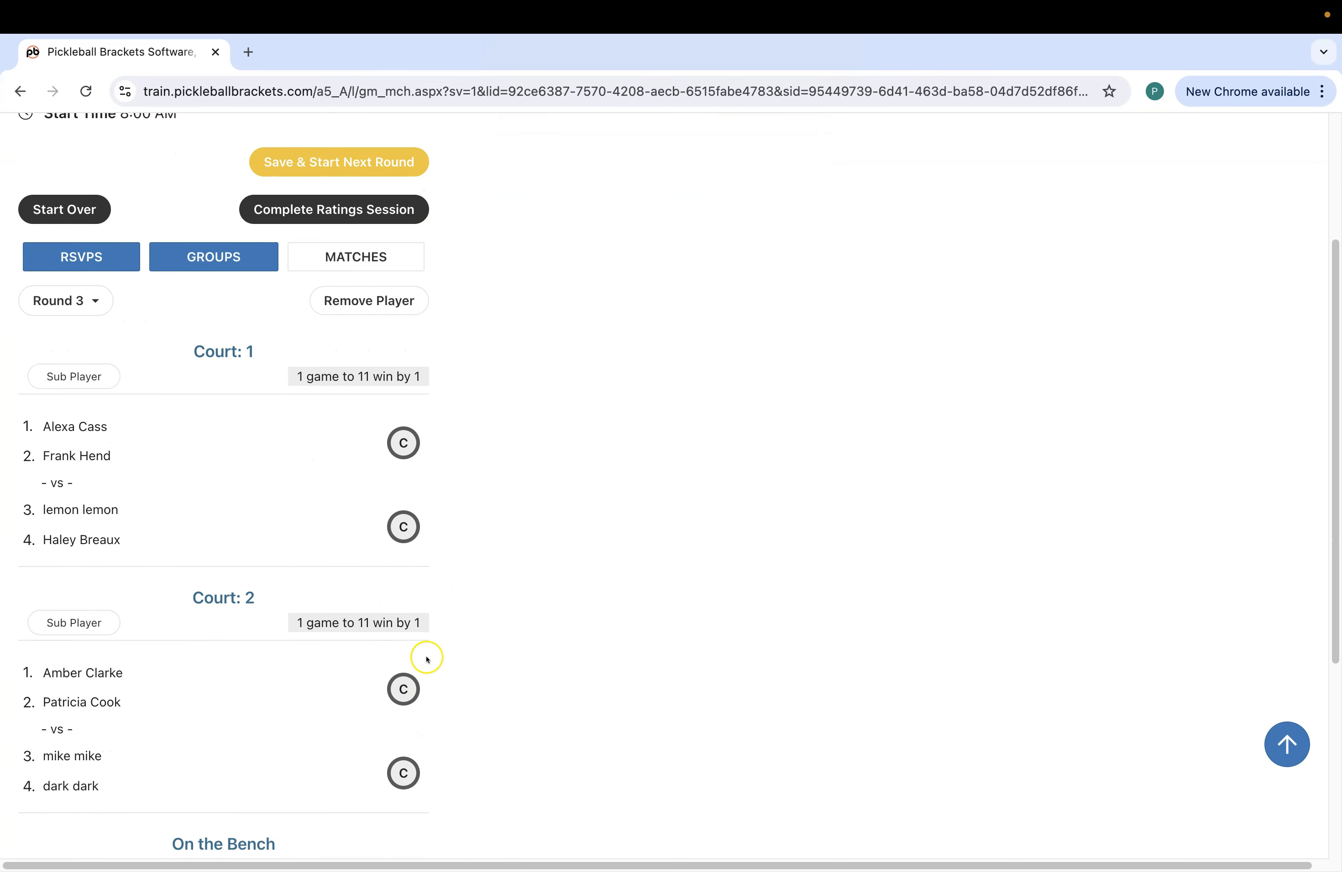
# Step: Complete the ratings session a second time to lock the scores, and open the session players' standings
pyautogui.scroll(8, 432, 546)
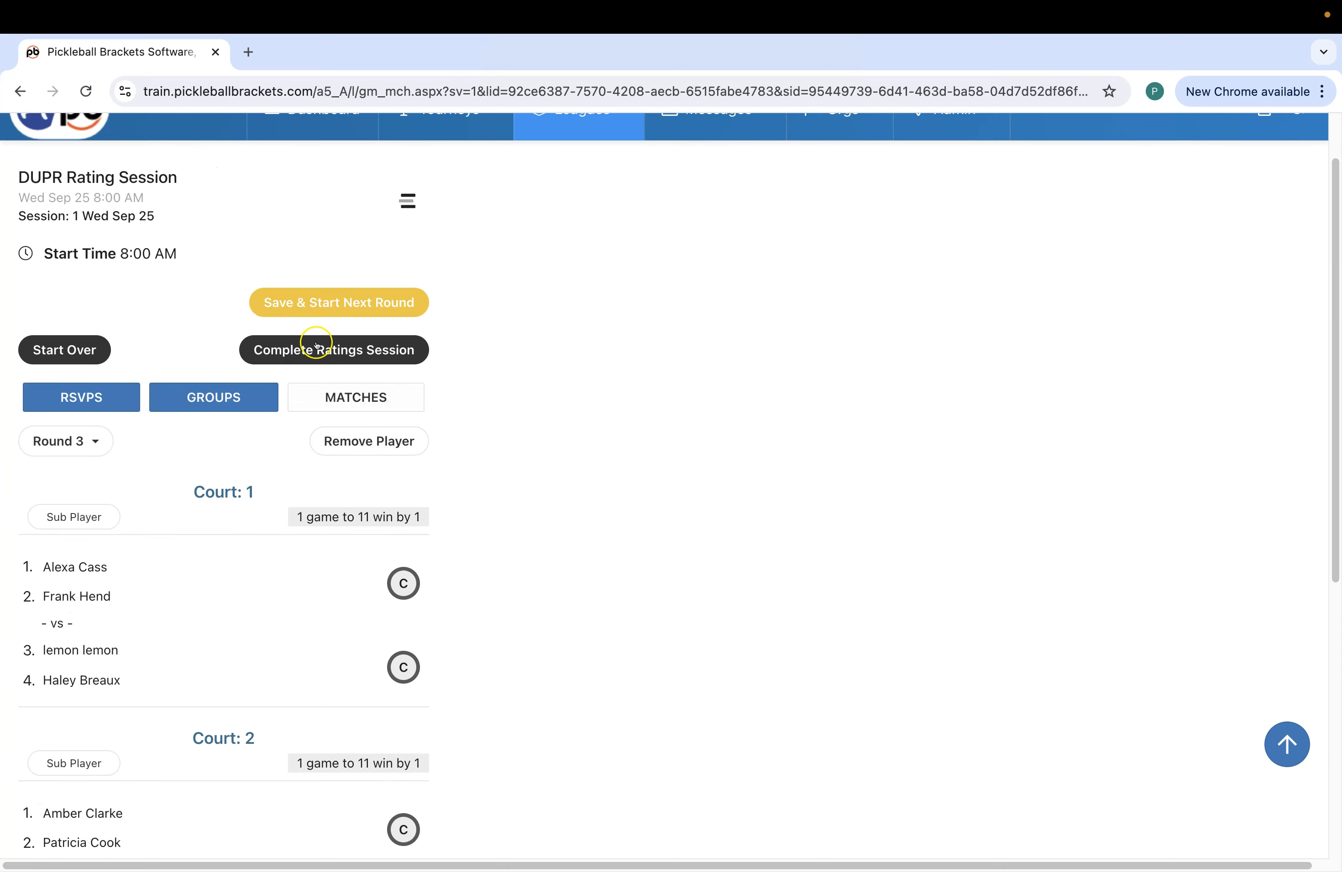
pyautogui.click(351, 364)
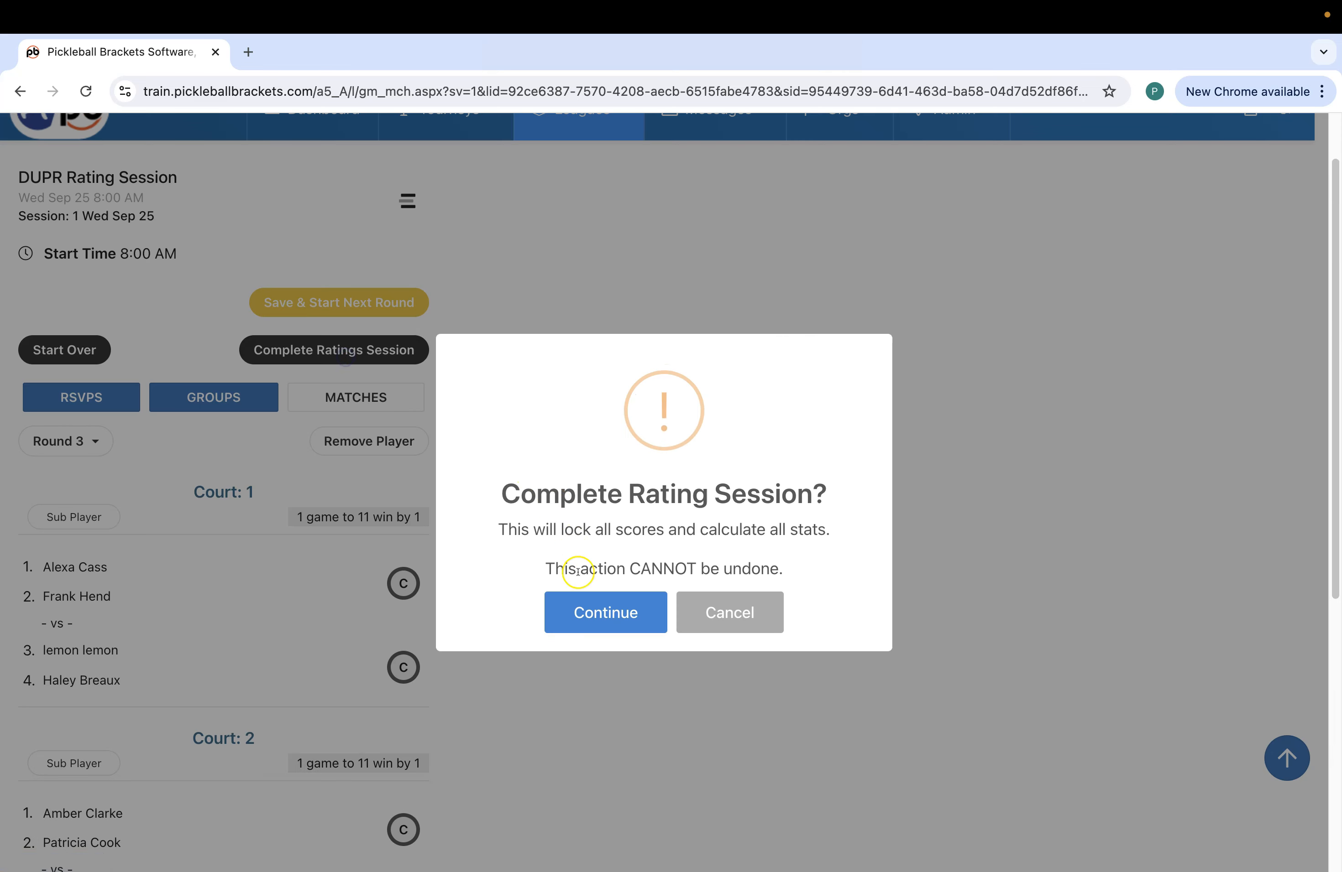
pyautogui.click(605, 608)
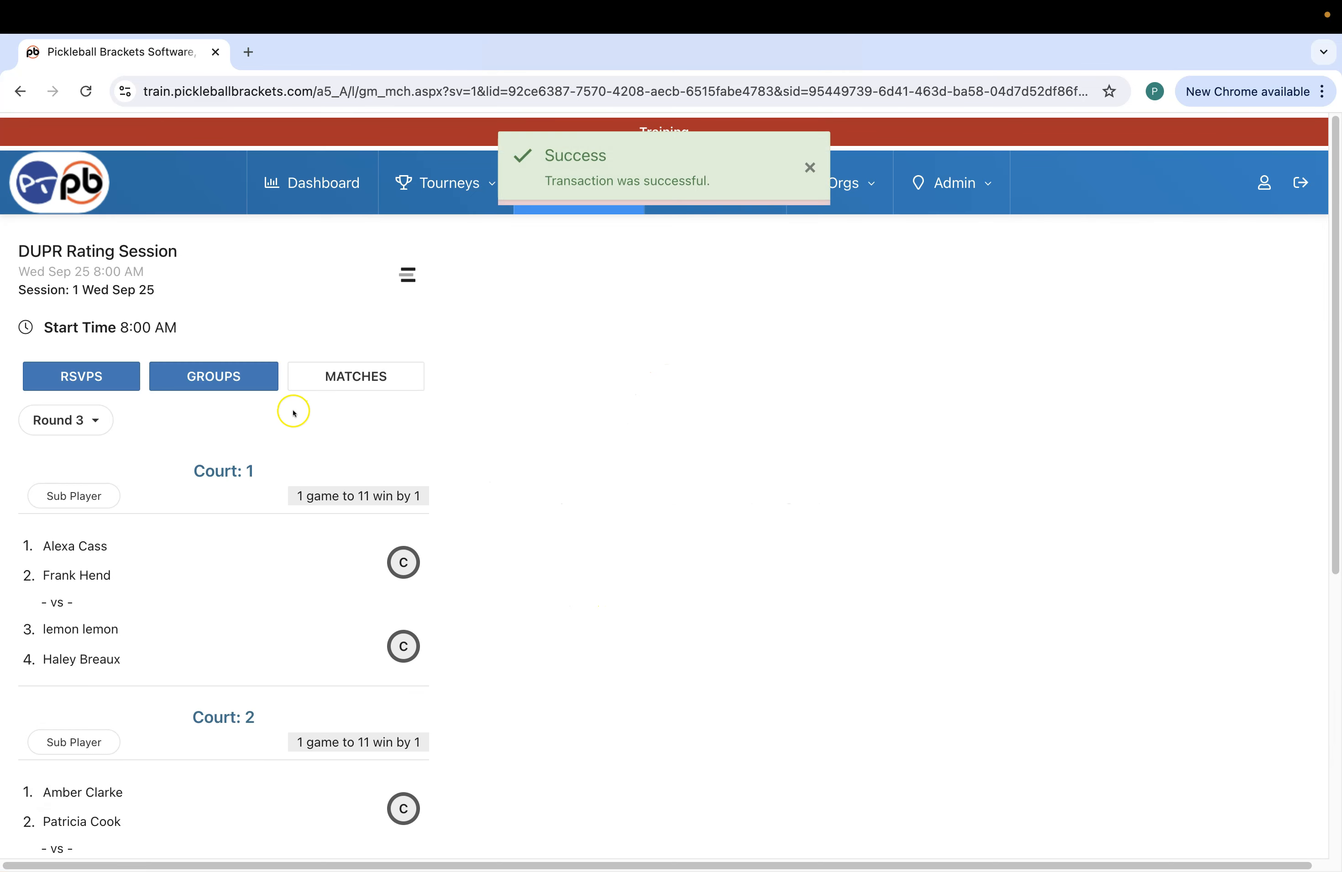
pyautogui.click(407, 276)
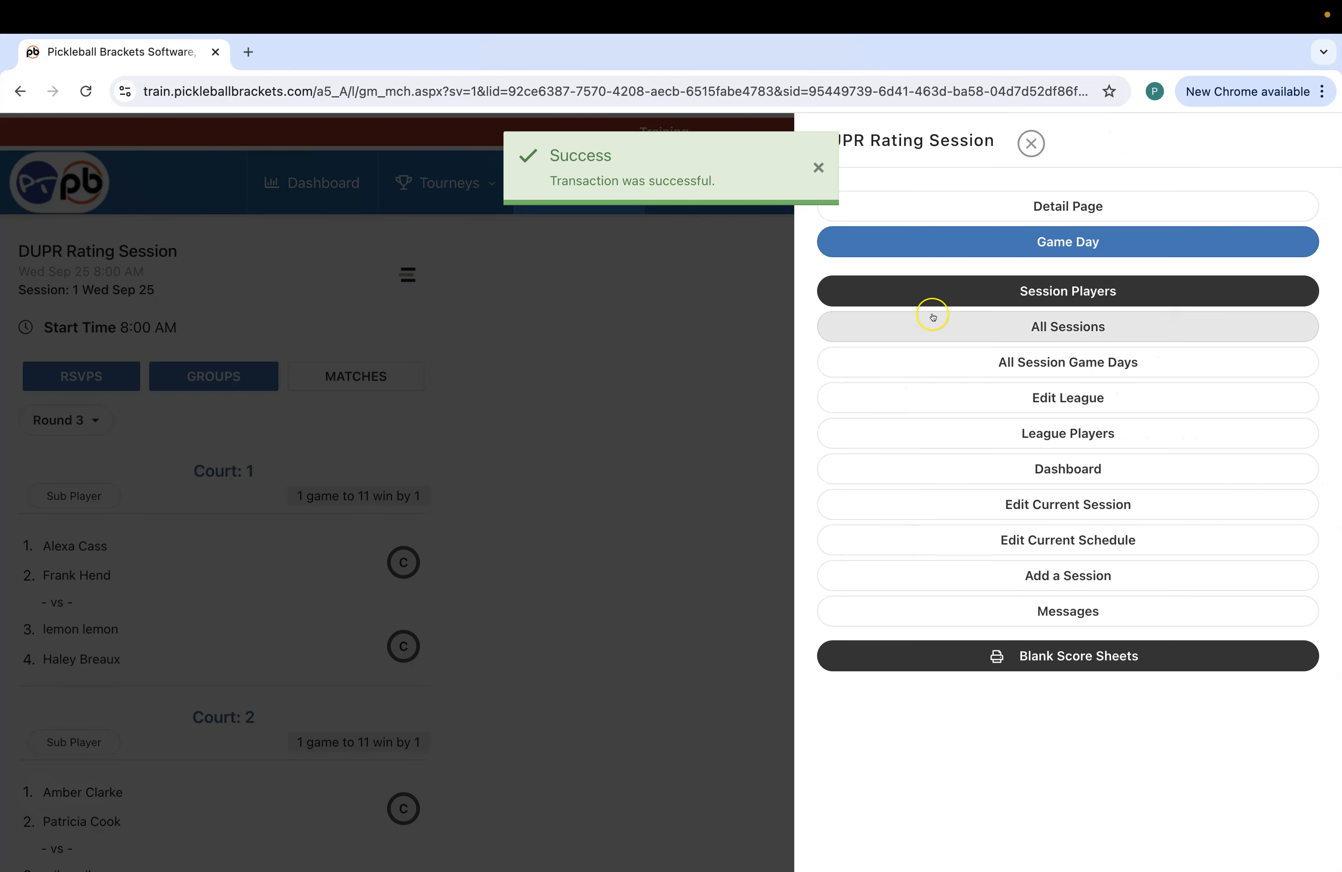
pyautogui.click(1014, 291)
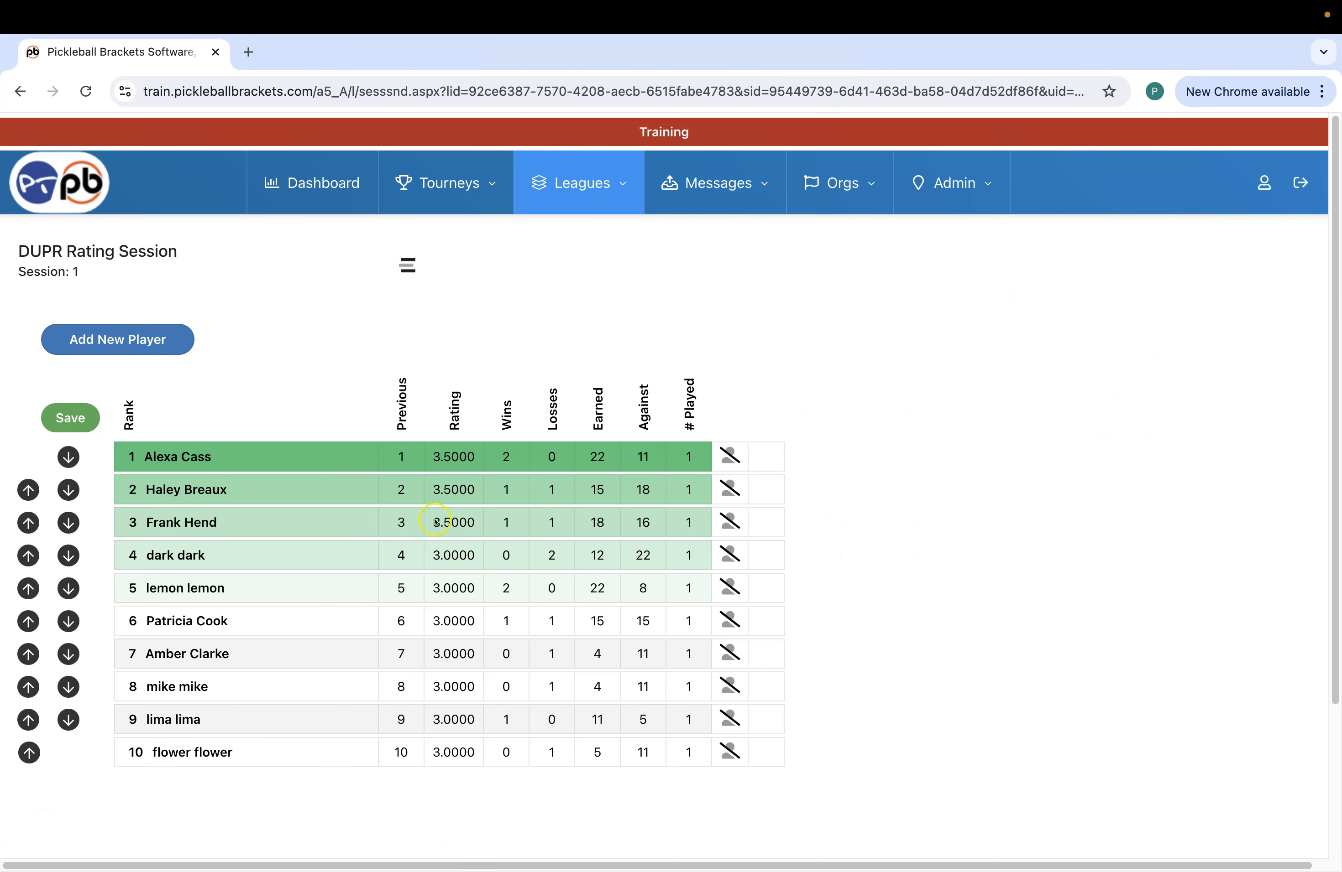